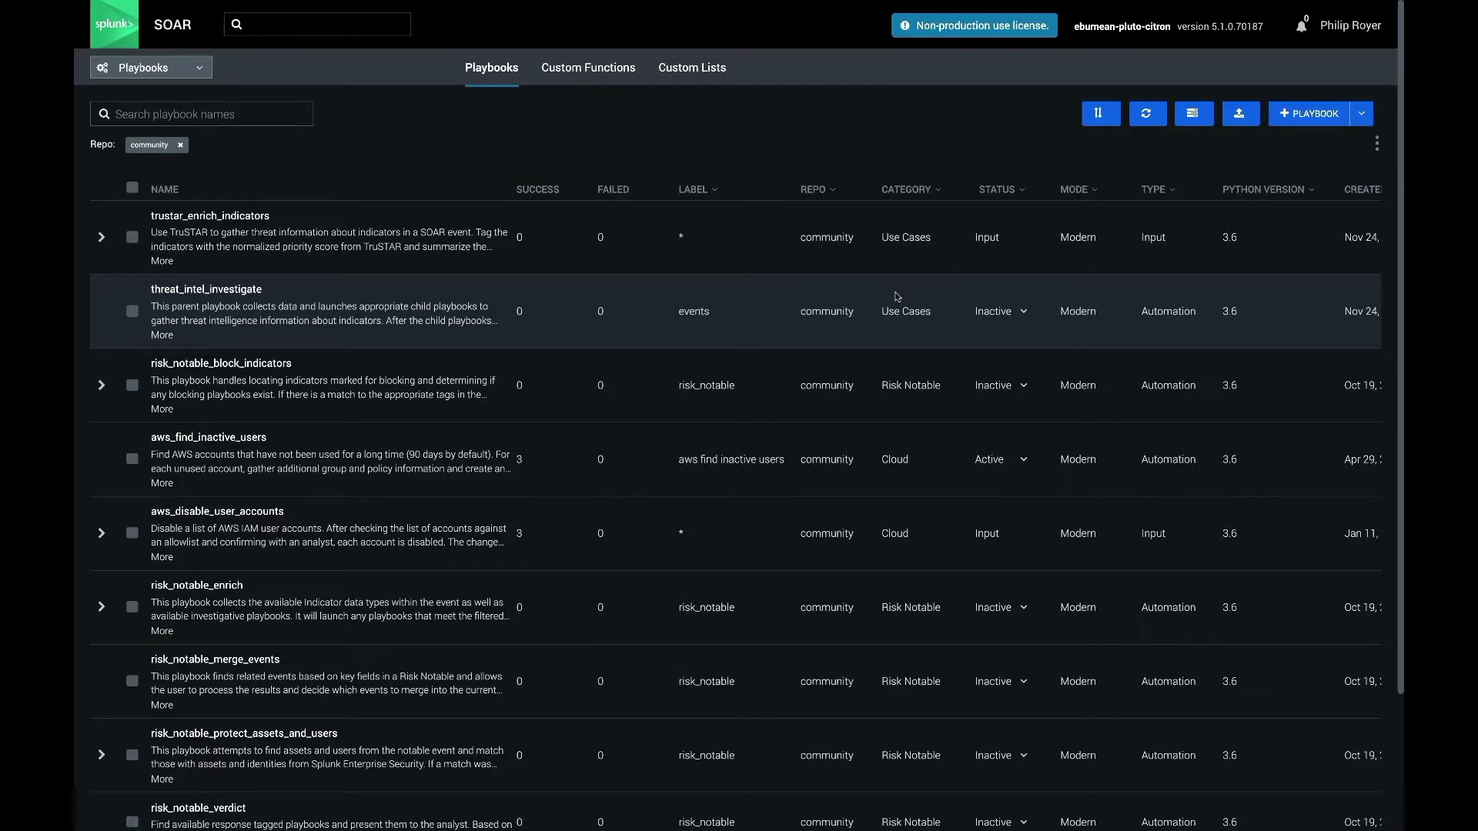
{"action": "left_click", "coordinate": [132, 238]}
{"action": "left_click", "coordinate": [132, 311]}
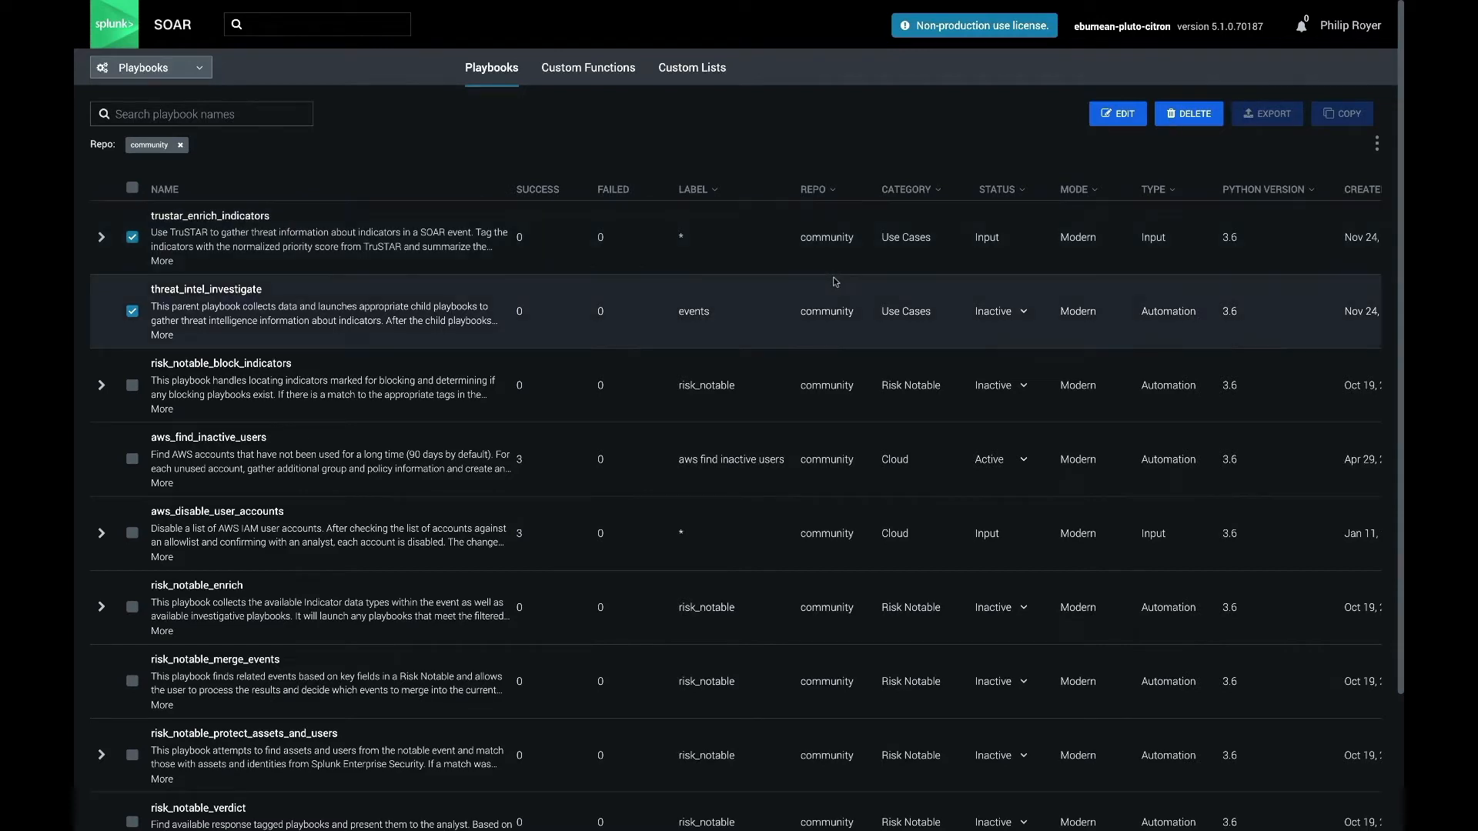
{"action": "scroll", "coordinate": [835, 282], "scroll_direction": "right", "scroll_amount": 2}
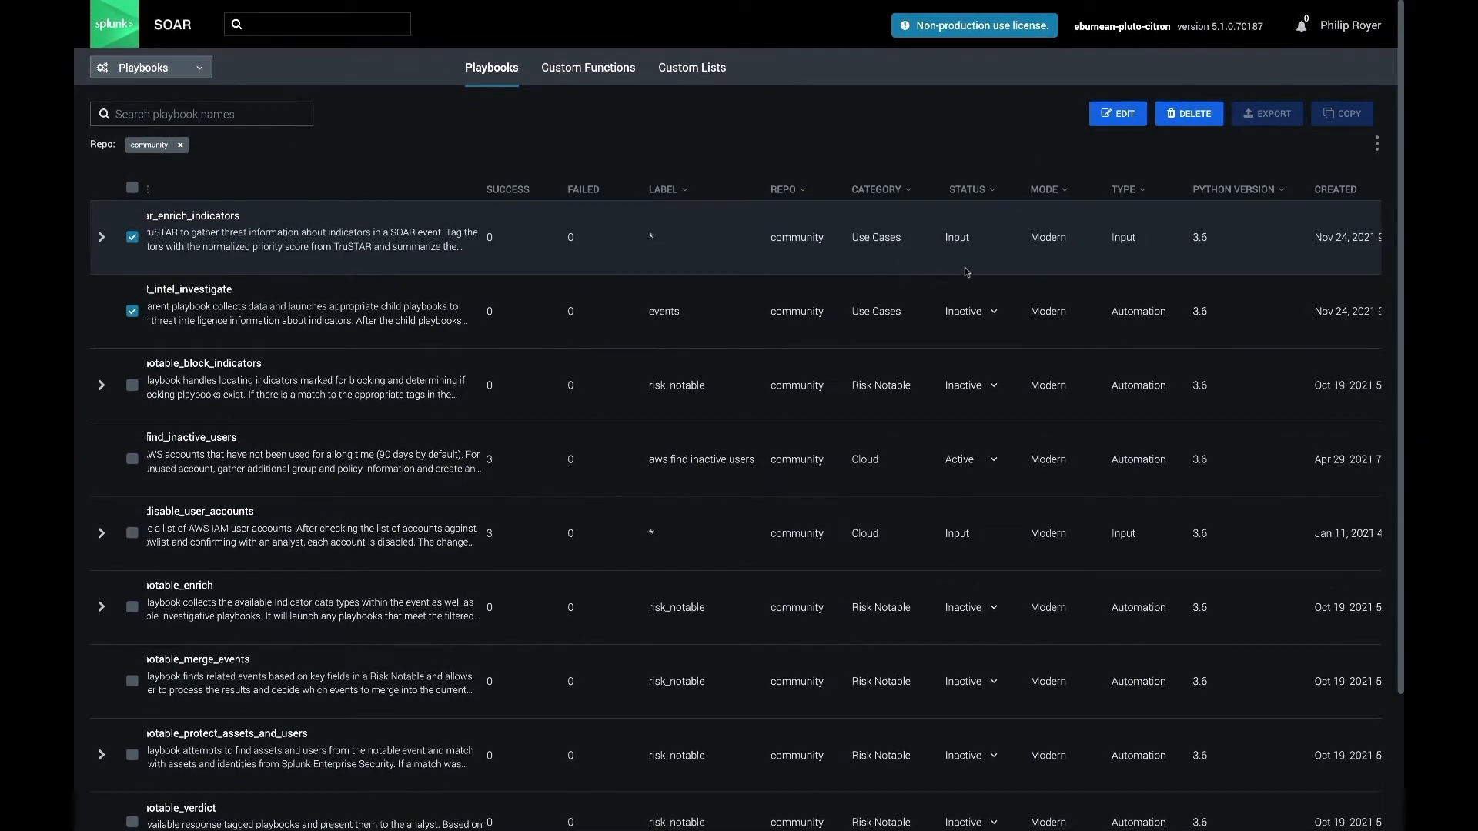
{"action": "left_click", "coordinate": [132, 237]}
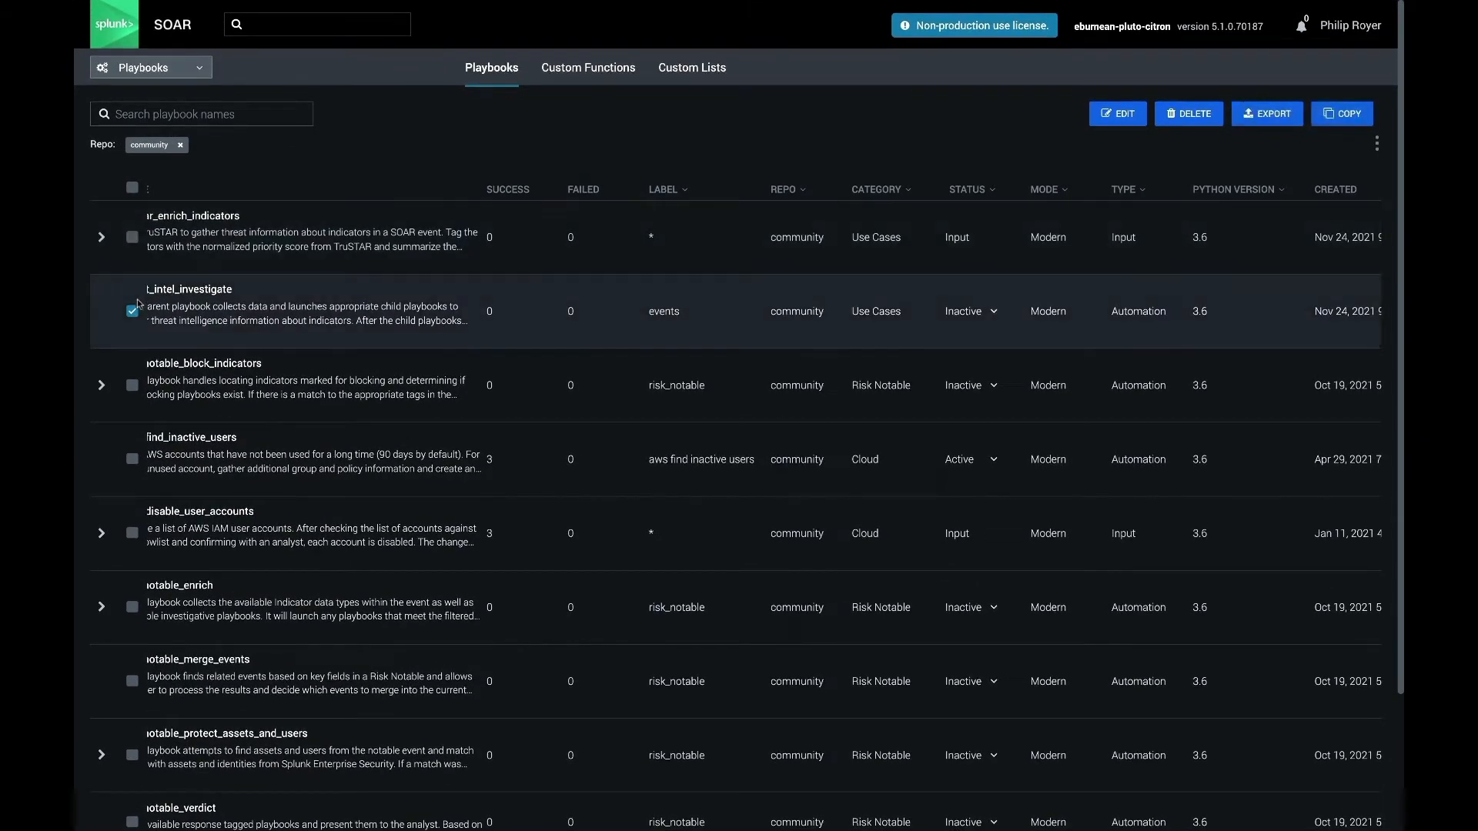
{"action": "left_click", "coordinate": [132, 312]}
Update the playbooks from the community source-control repository, leaving Force Update and Preserve State off, and dismiss the result
{"action": "left_click", "coordinate": [1148, 114]}
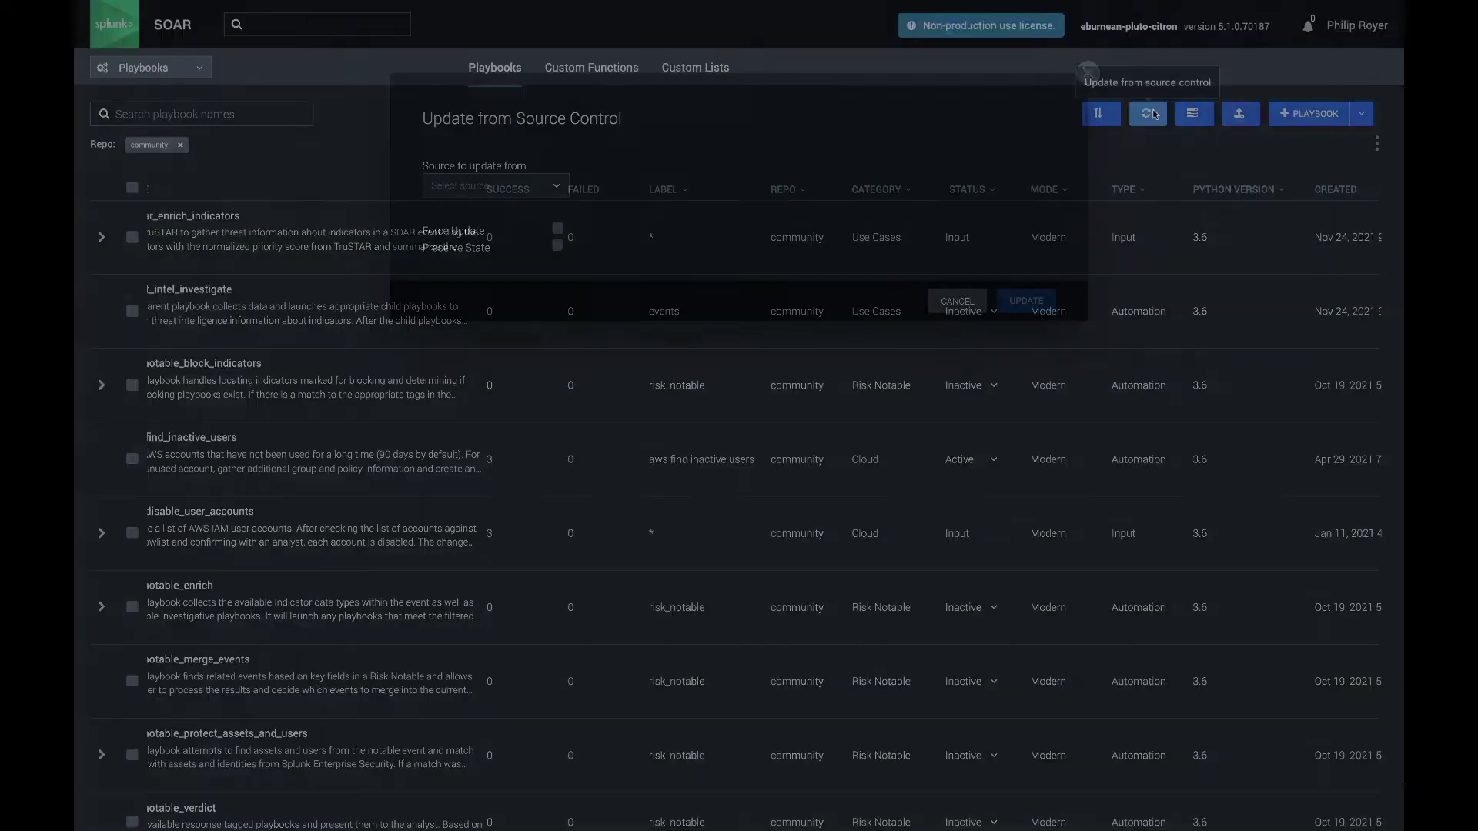
{"action": "left_click", "coordinate": [517, 186]}
{"action": "left_click", "coordinate": [475, 257]}
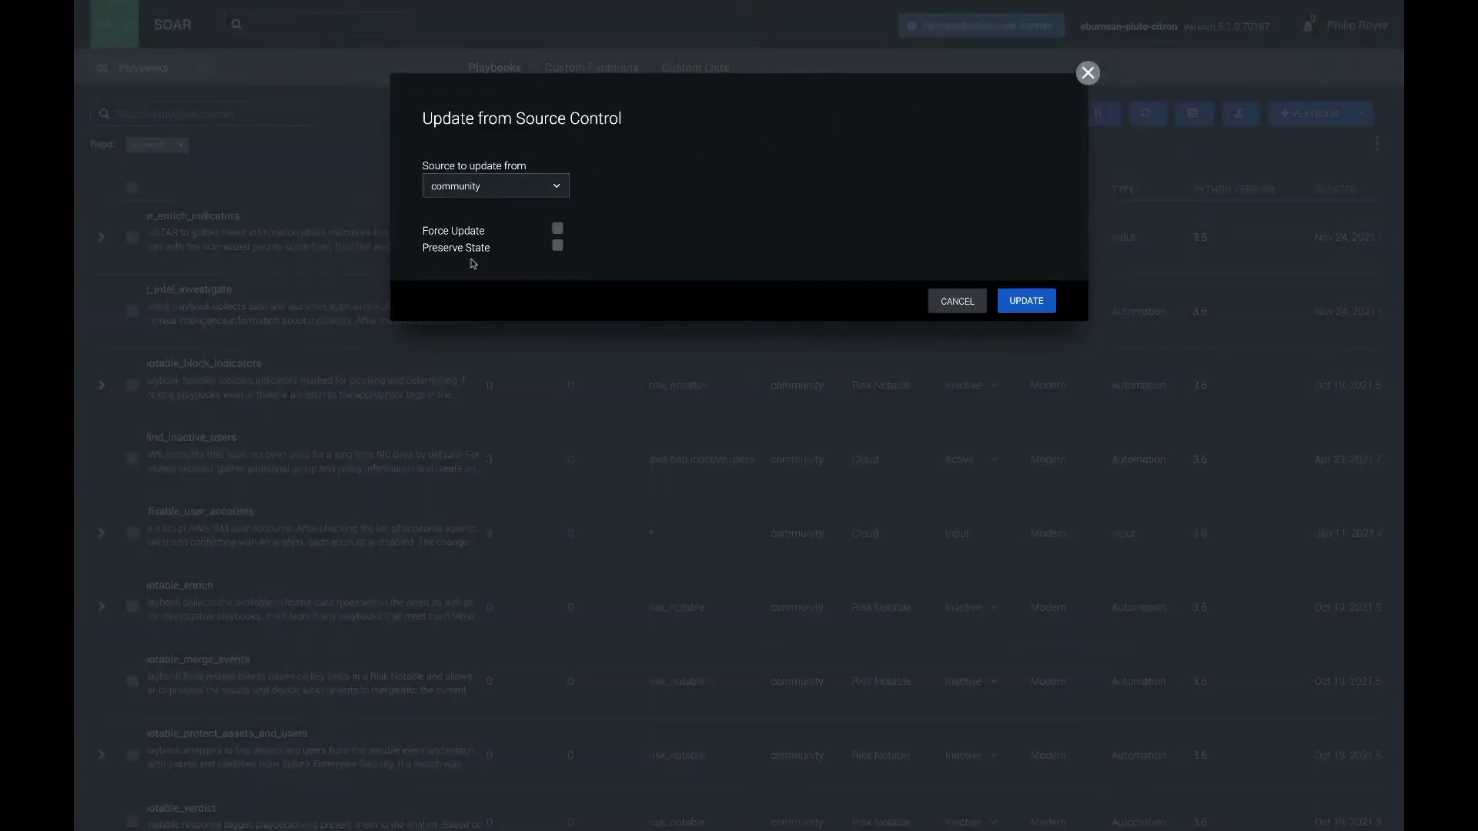
{"action": "left_click", "coordinate": [1020, 303]}
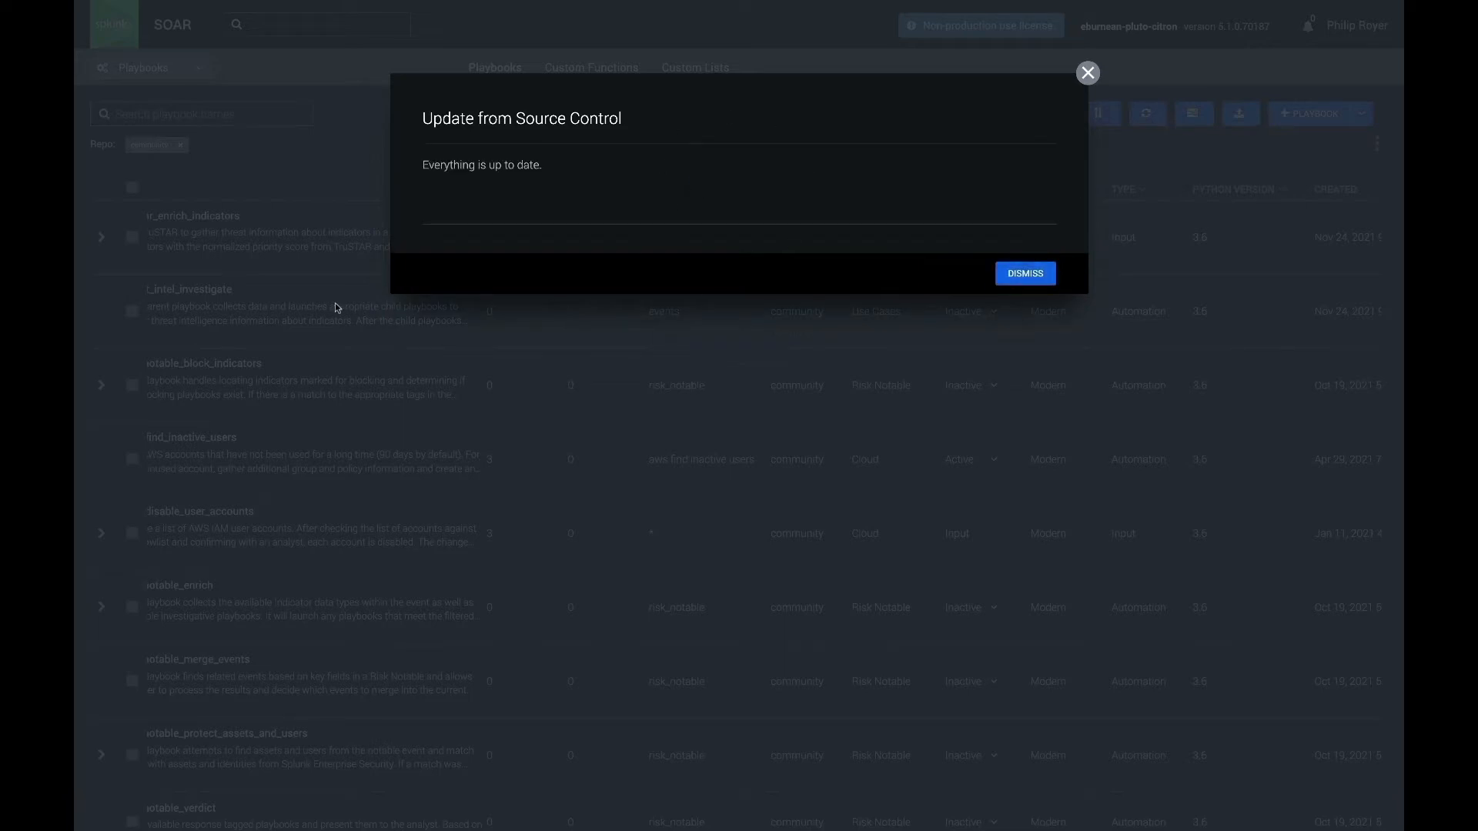
{"action": "left_click", "coordinate": [1025, 274]}
Check which apps the community playbooks use, and find TruSTAR among the unconfigured apps by searching for "trus"
{"action": "scroll", "coordinate": [1026, 243], "scroll_direction": "right", "scroll_amount": 3}
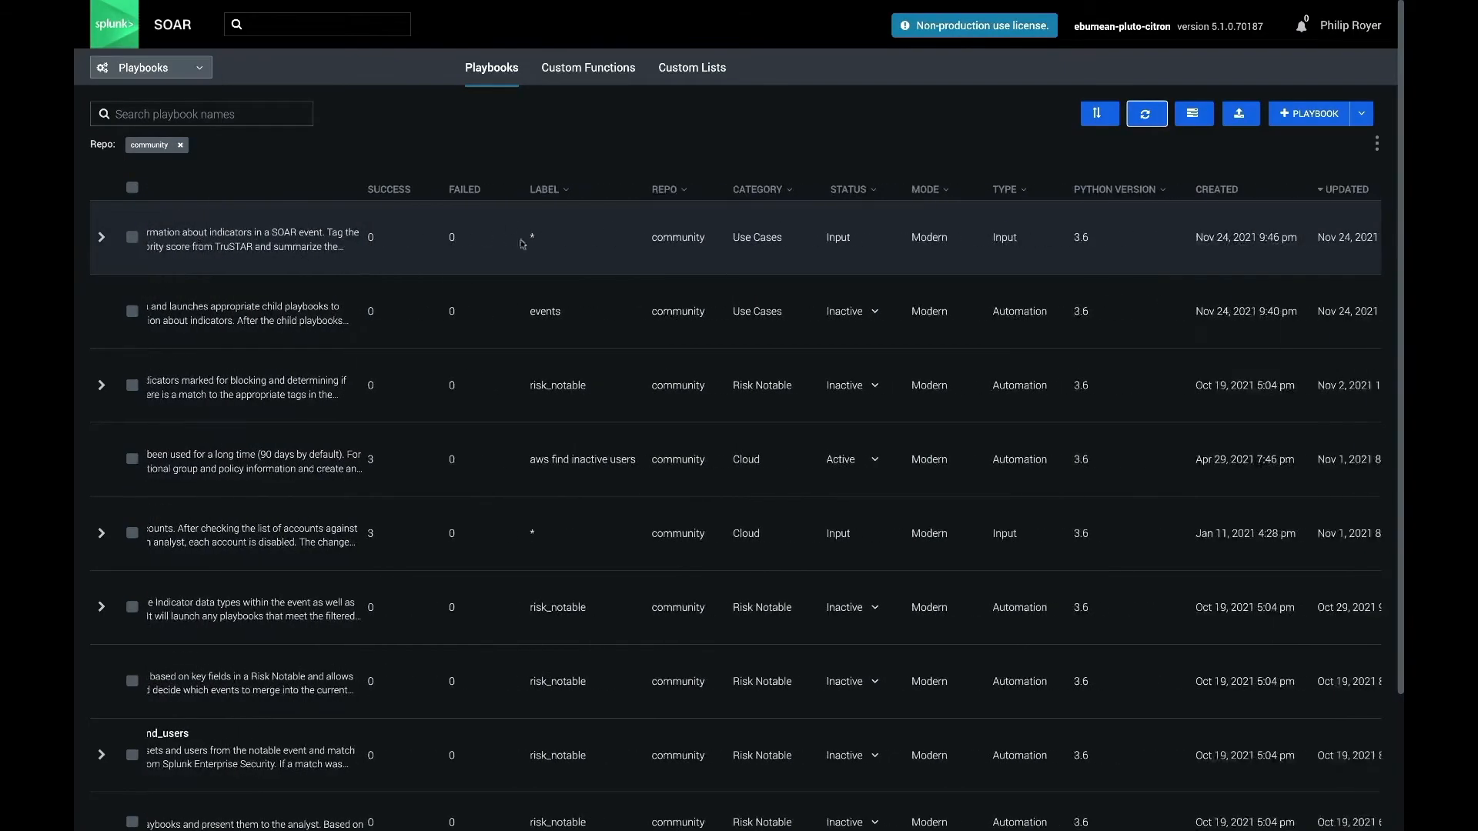
{"action": "scroll", "coordinate": [1025, 244], "scroll_direction": "right", "scroll_amount": 10}
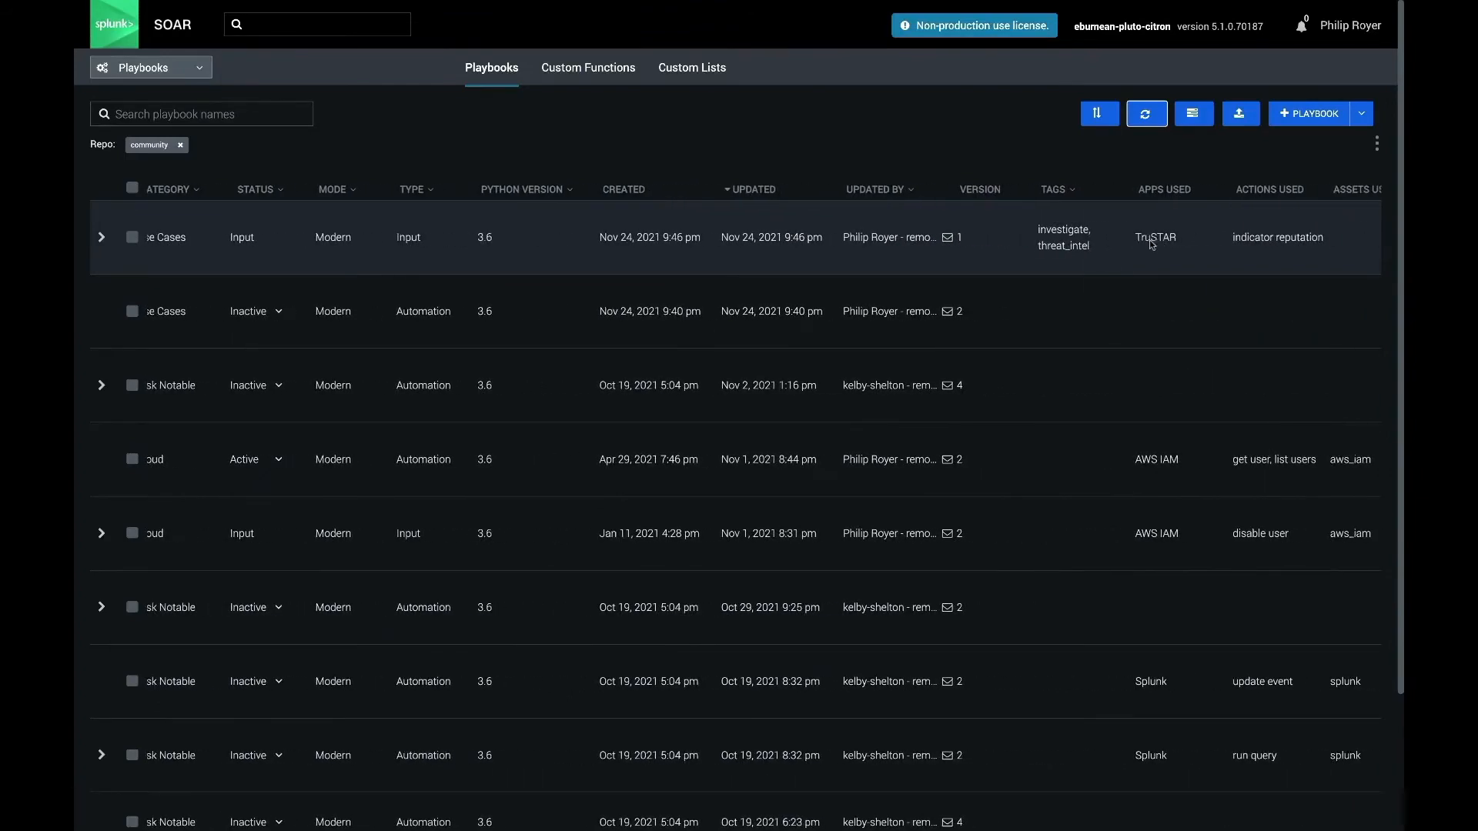
{"action": "left_click", "coordinate": [1150, 239]}
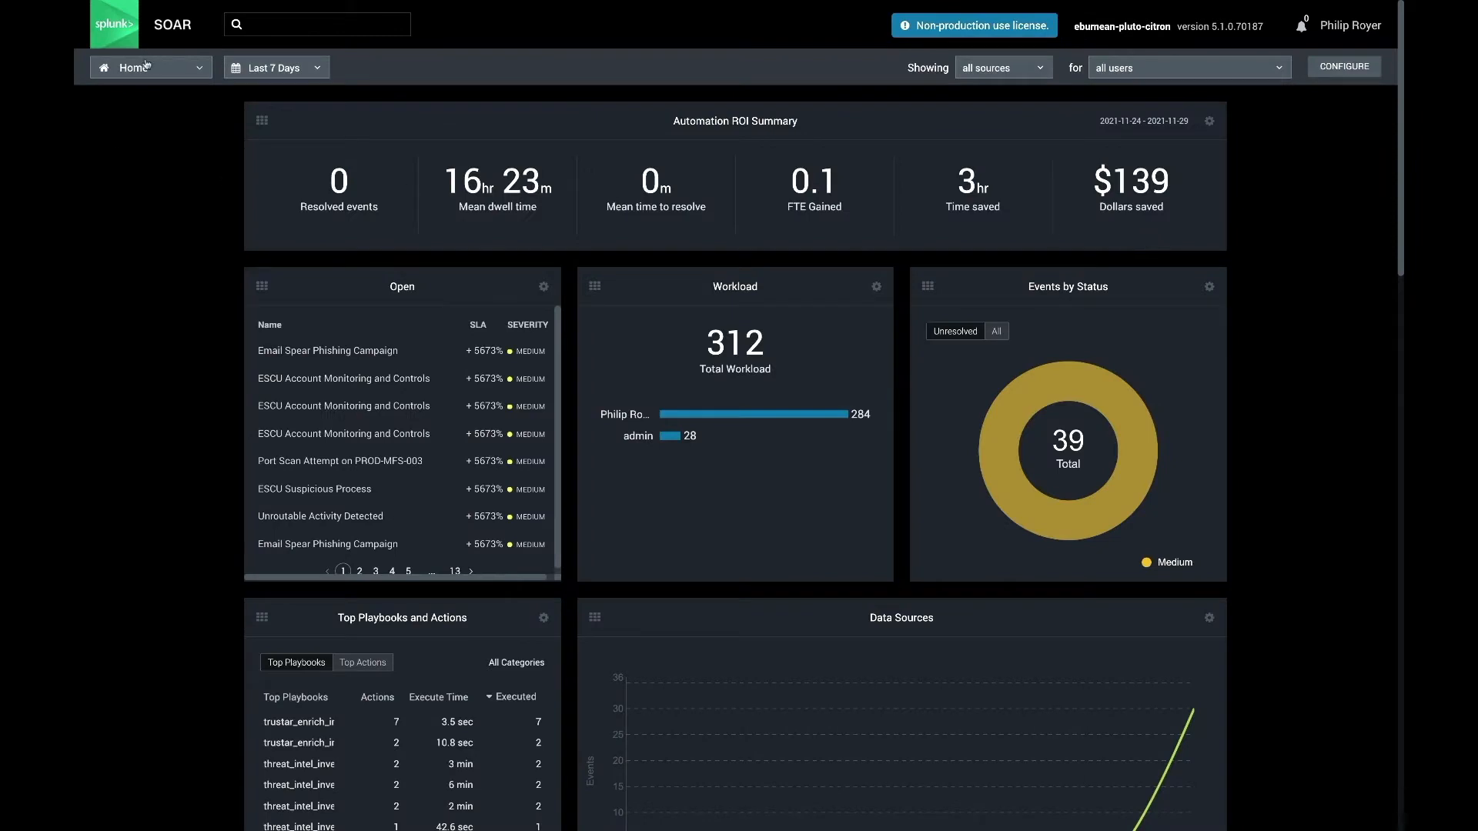
{"action": "left_click", "coordinate": [142, 67]}
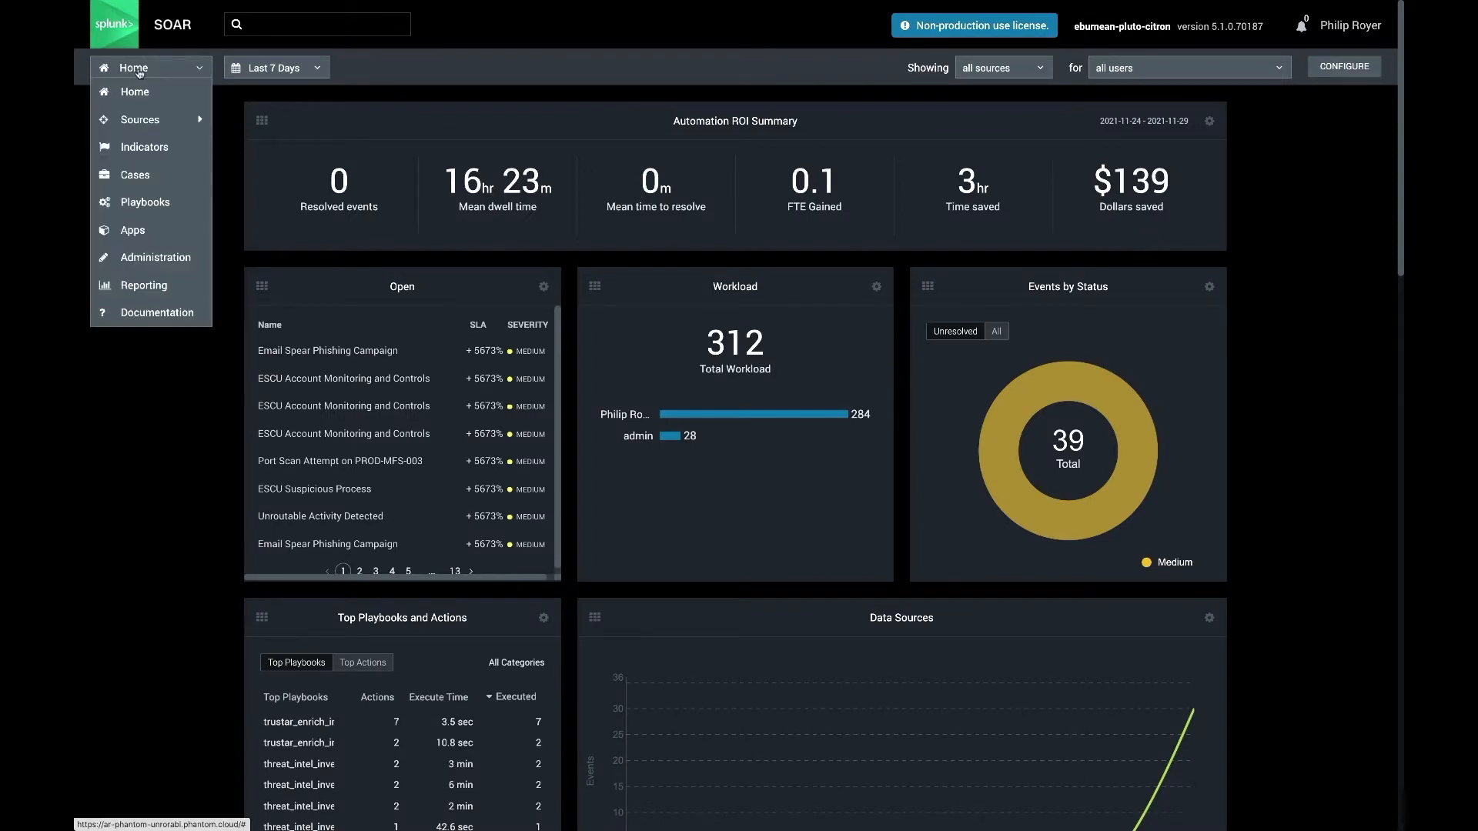
{"action": "left_click", "coordinate": [146, 234]}
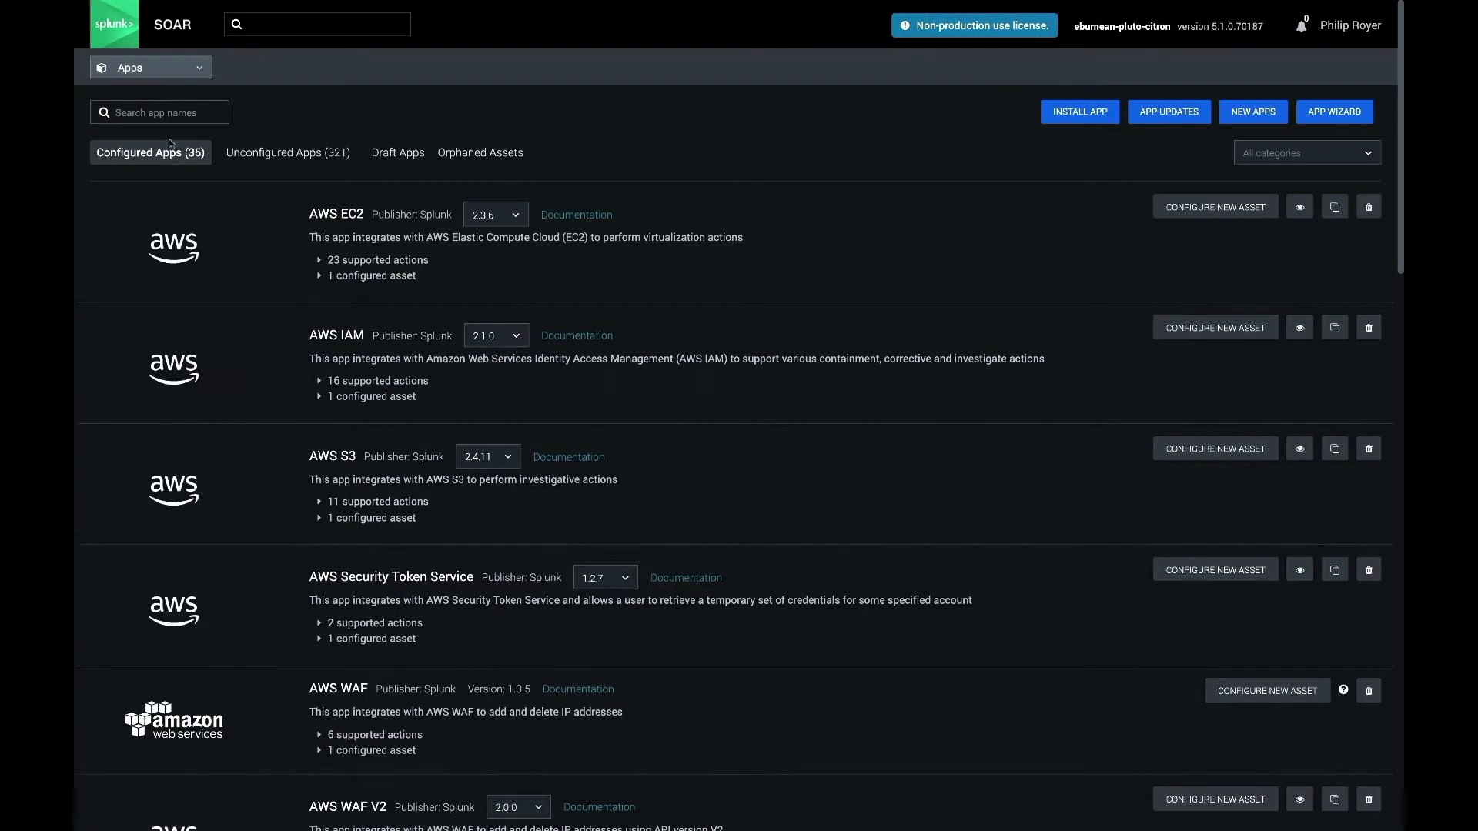
{"action": "left_click", "coordinate": [161, 114]}
{"action": "type", "text": "trus"}
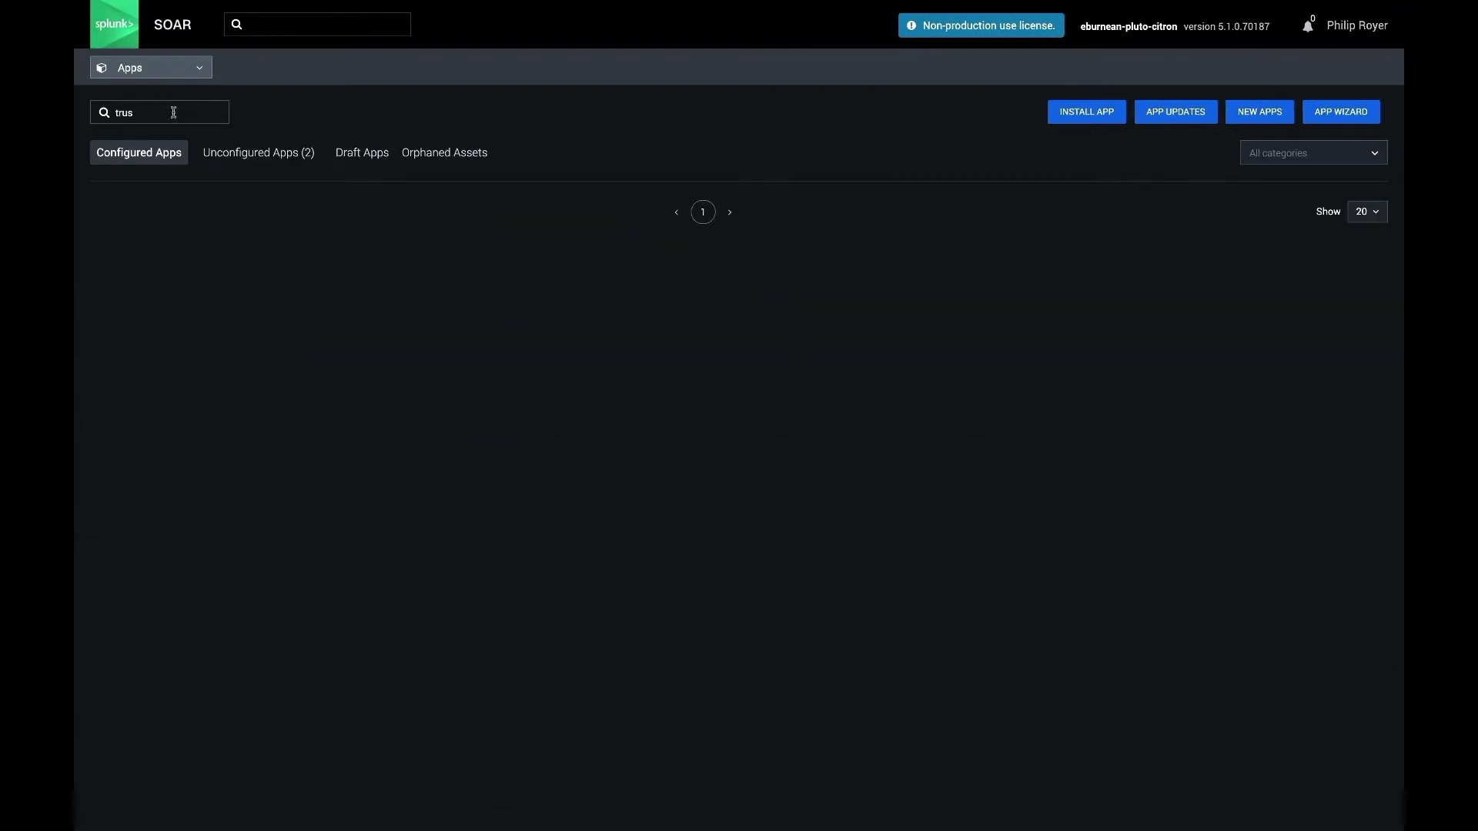
{"action": "left_click", "coordinate": [233, 168]}
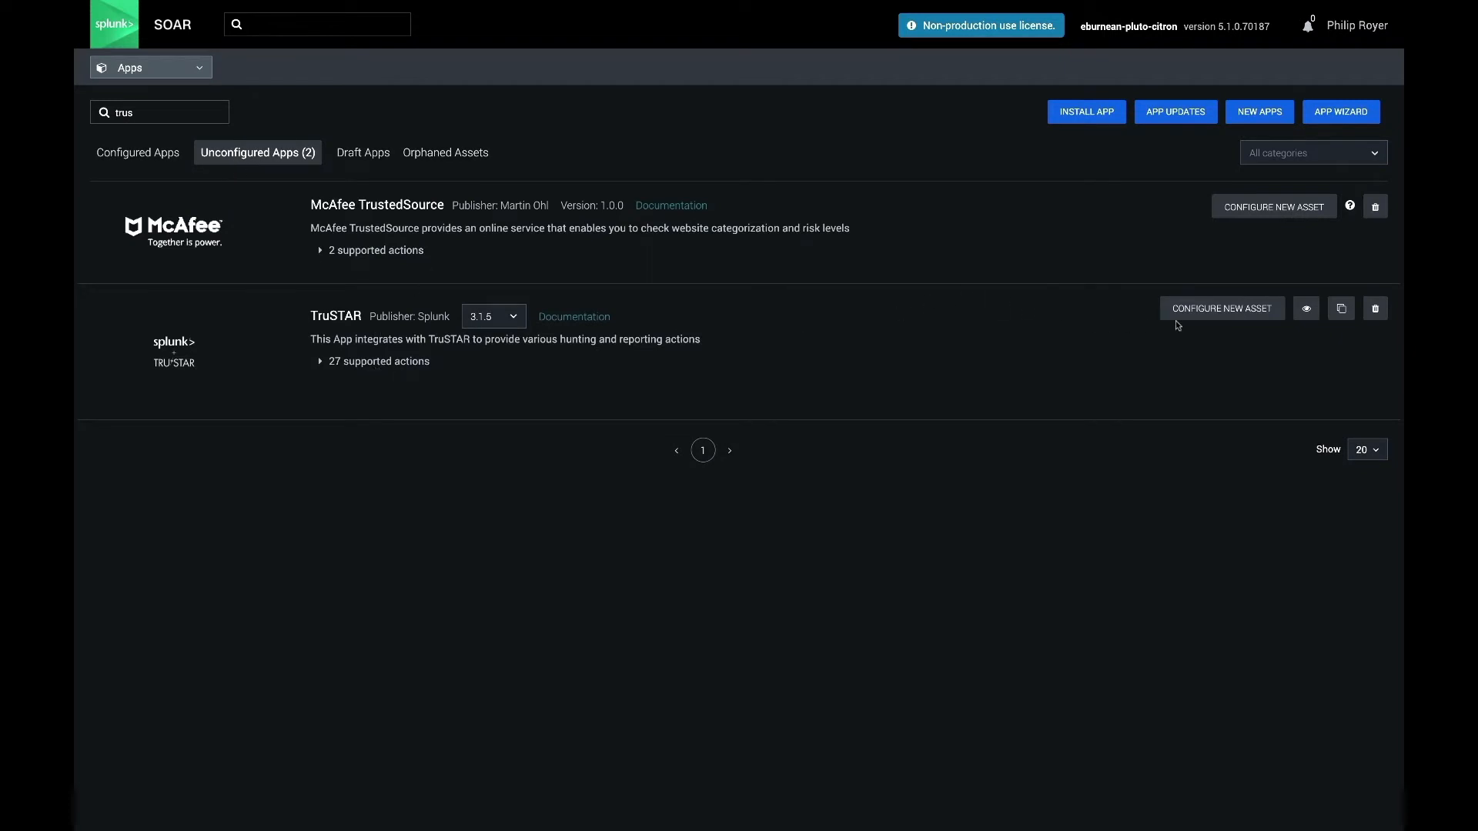
{"action": "left_click", "coordinate": [1201, 311]}
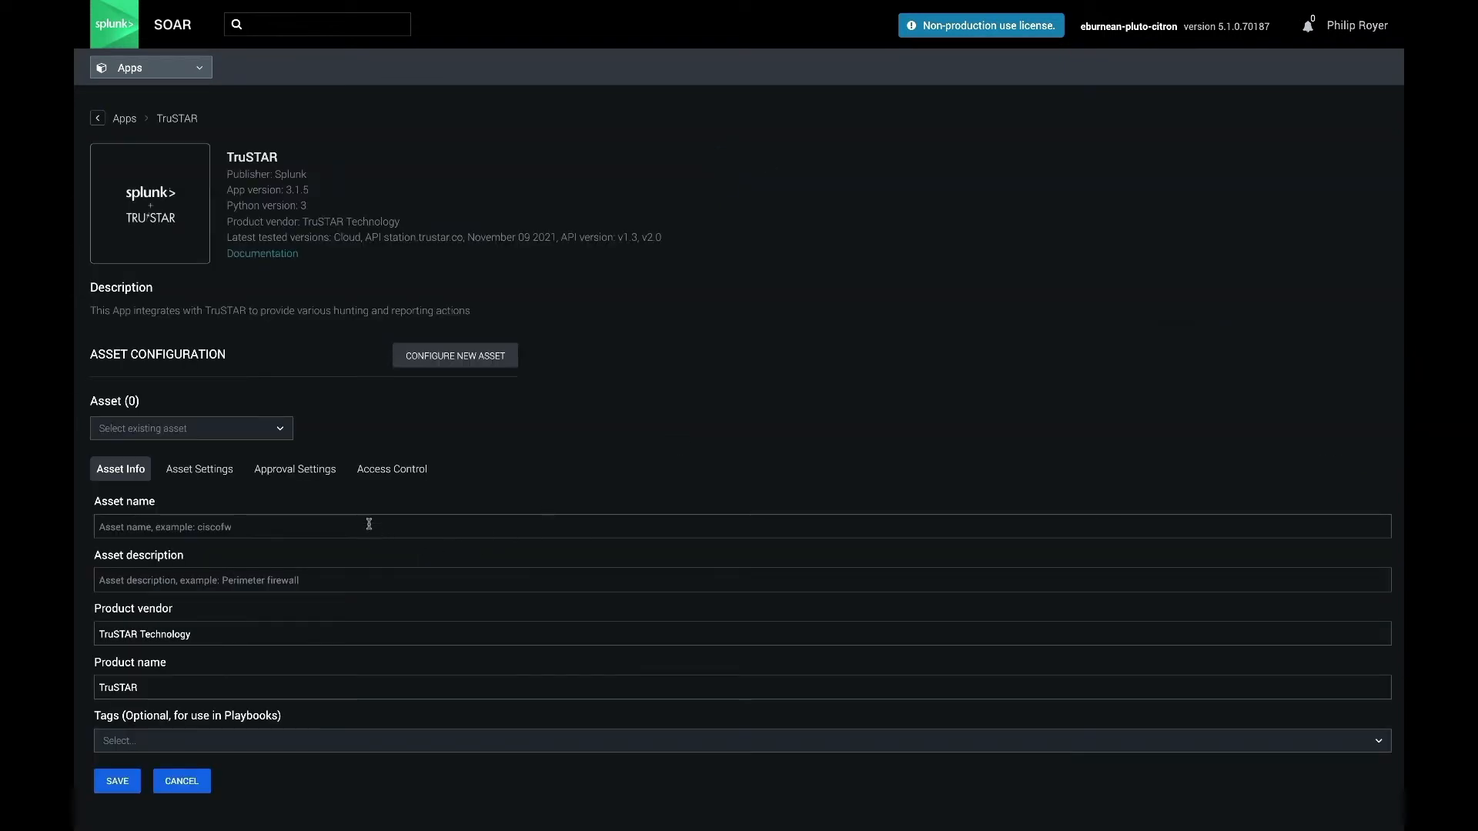
{"action": "left_click", "coordinate": [368, 525]}
{"action": "type", "text": "trustar"}
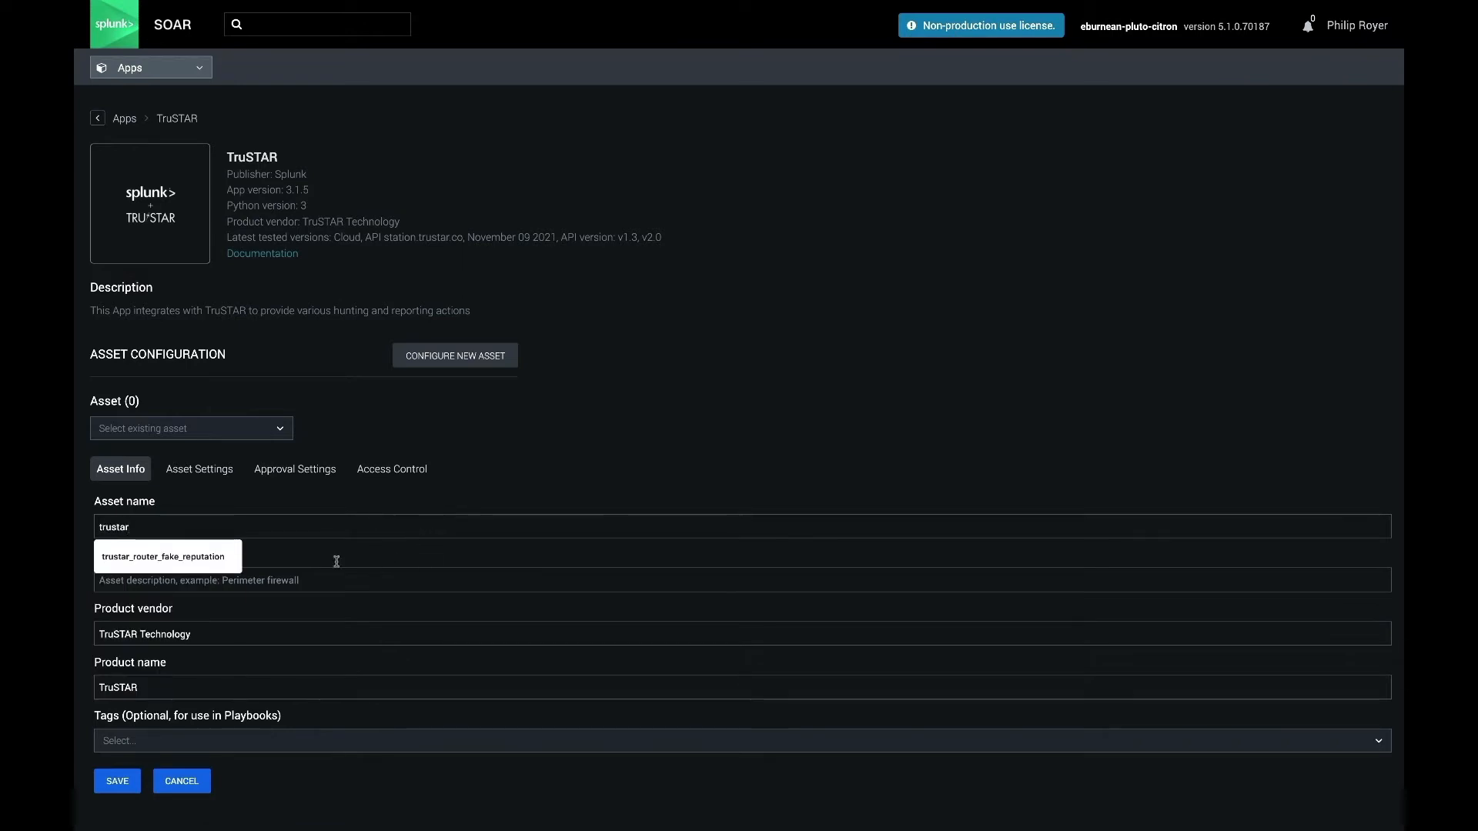
{"action": "left_click", "coordinate": [219, 473]}
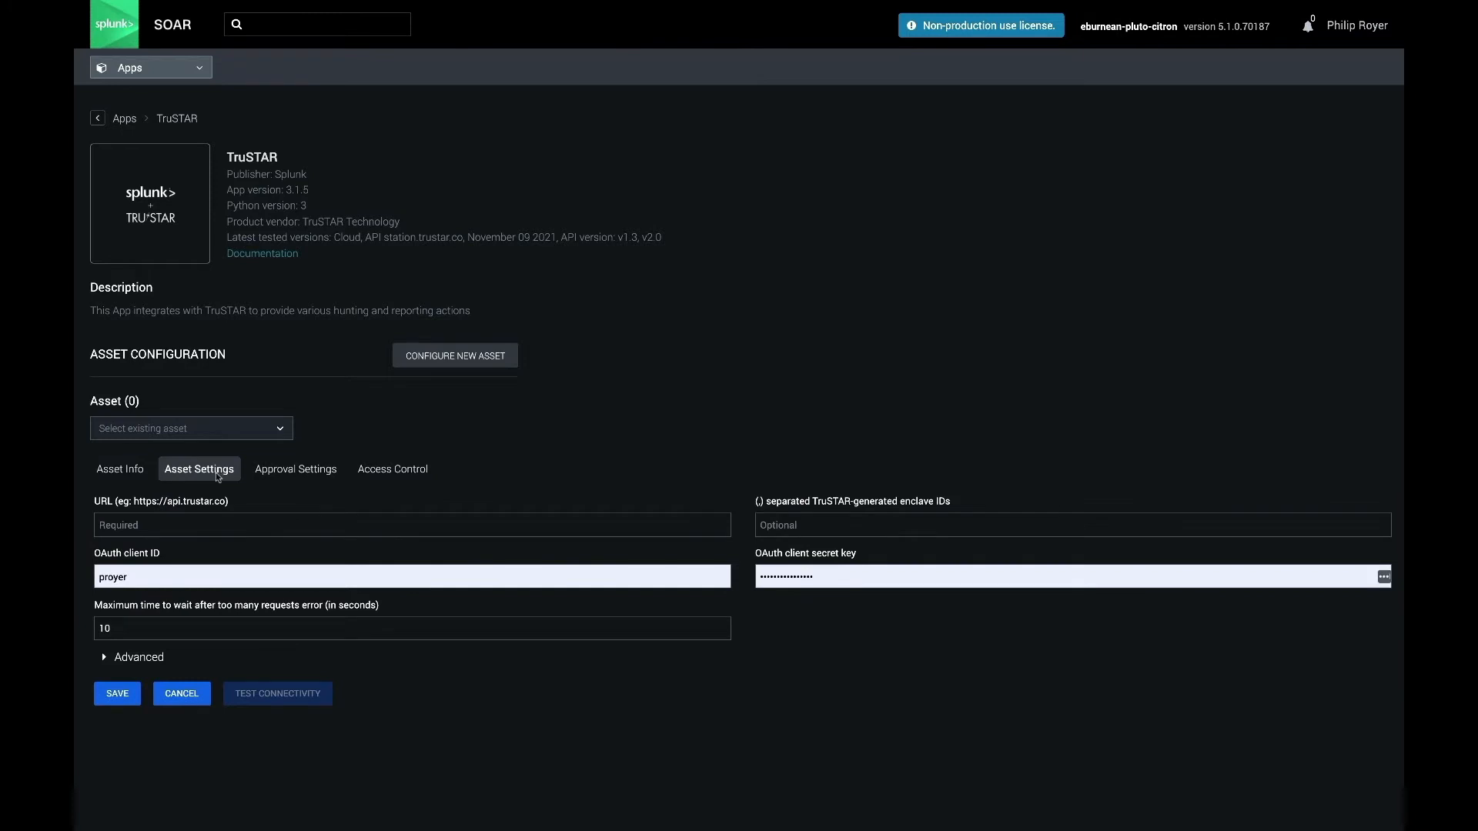
{"action": "left_click", "coordinate": [177, 519]}
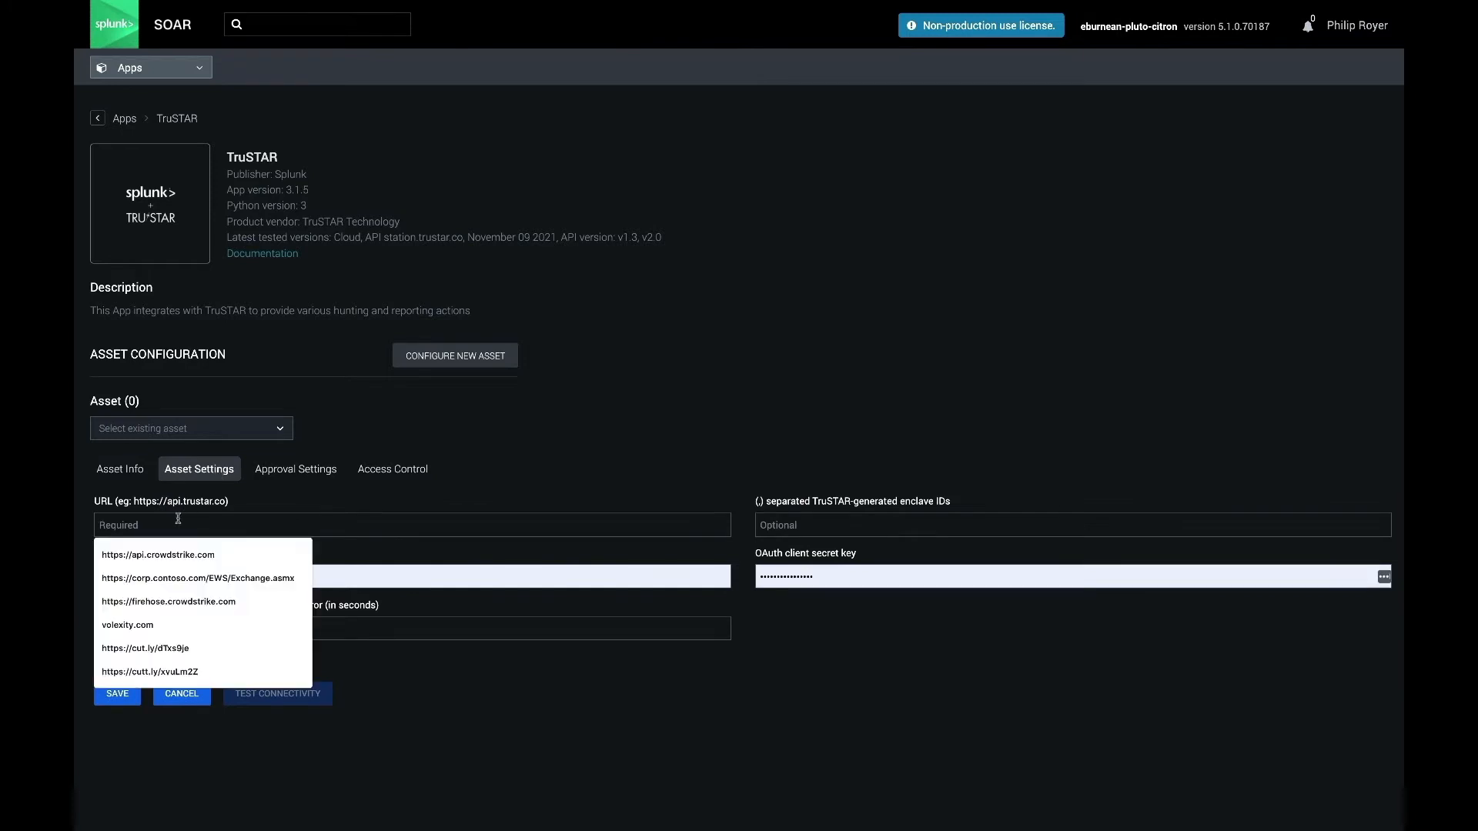
{"action": "type", "text": "https://api.trustar.co"}
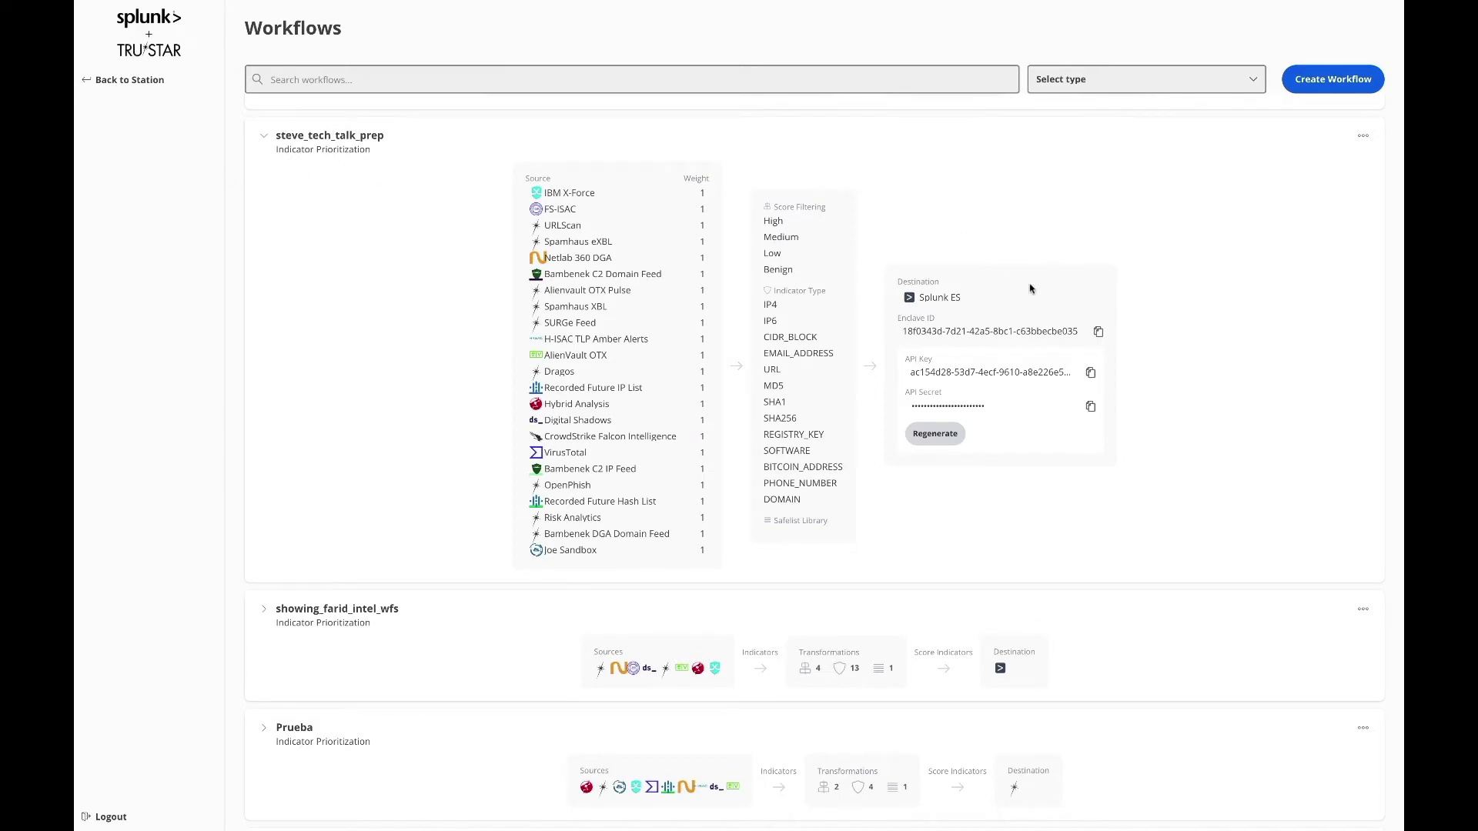
Copy the enclave ID from the expanded TruSTAR workflow's Splunk ES destination into the asset's enclave IDs setting
{"action": "left_click", "coordinate": [1099, 332]}
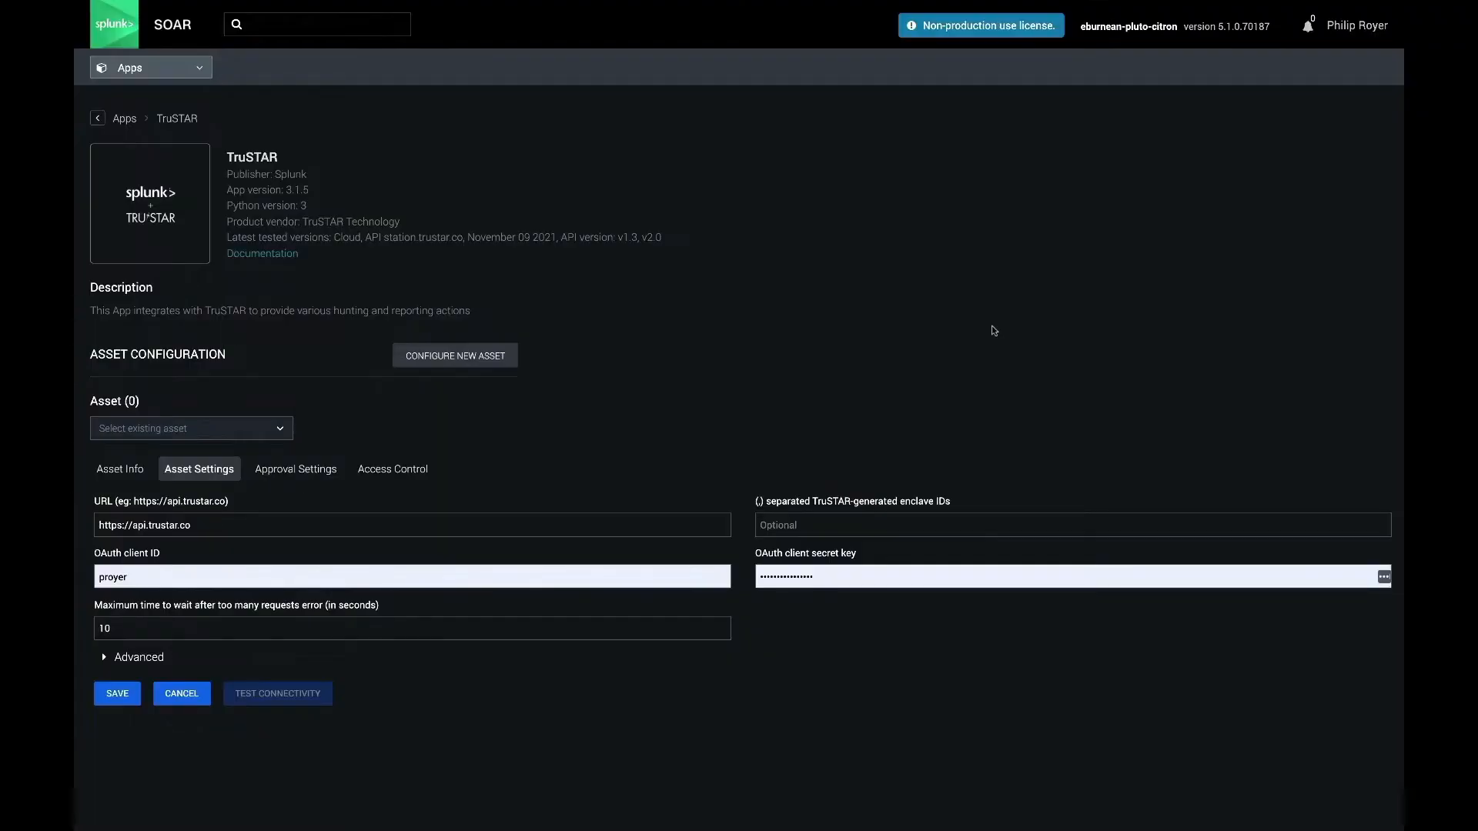
{"action": "left_click", "coordinate": [785, 525]}
{"action": "key", "text": "ctrl+v"}
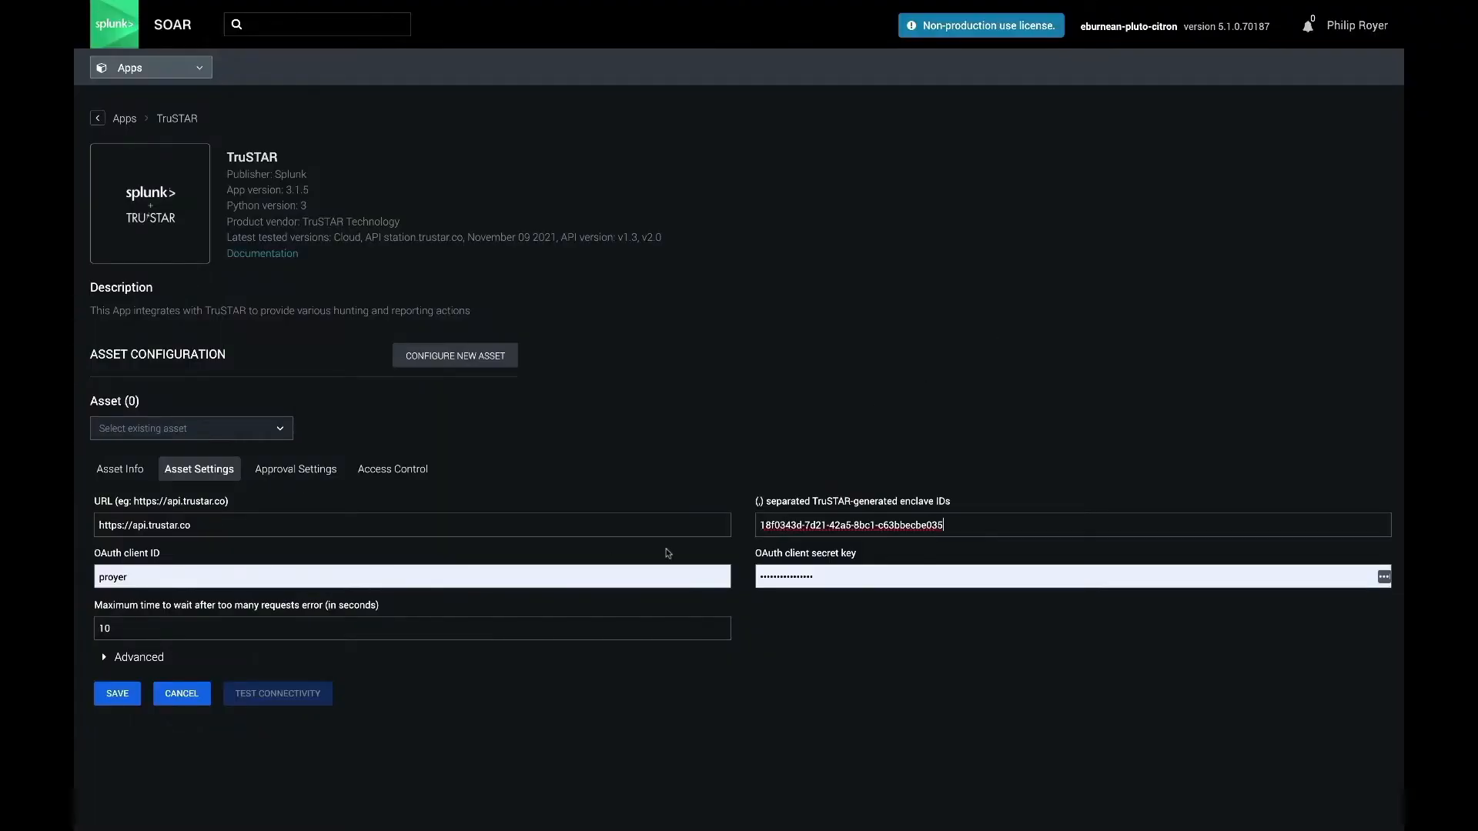
Replace the asset's OAuth client ID with the API key copied from the TruSTAR workflow
{"action": "double_click", "coordinate": [376, 577]}
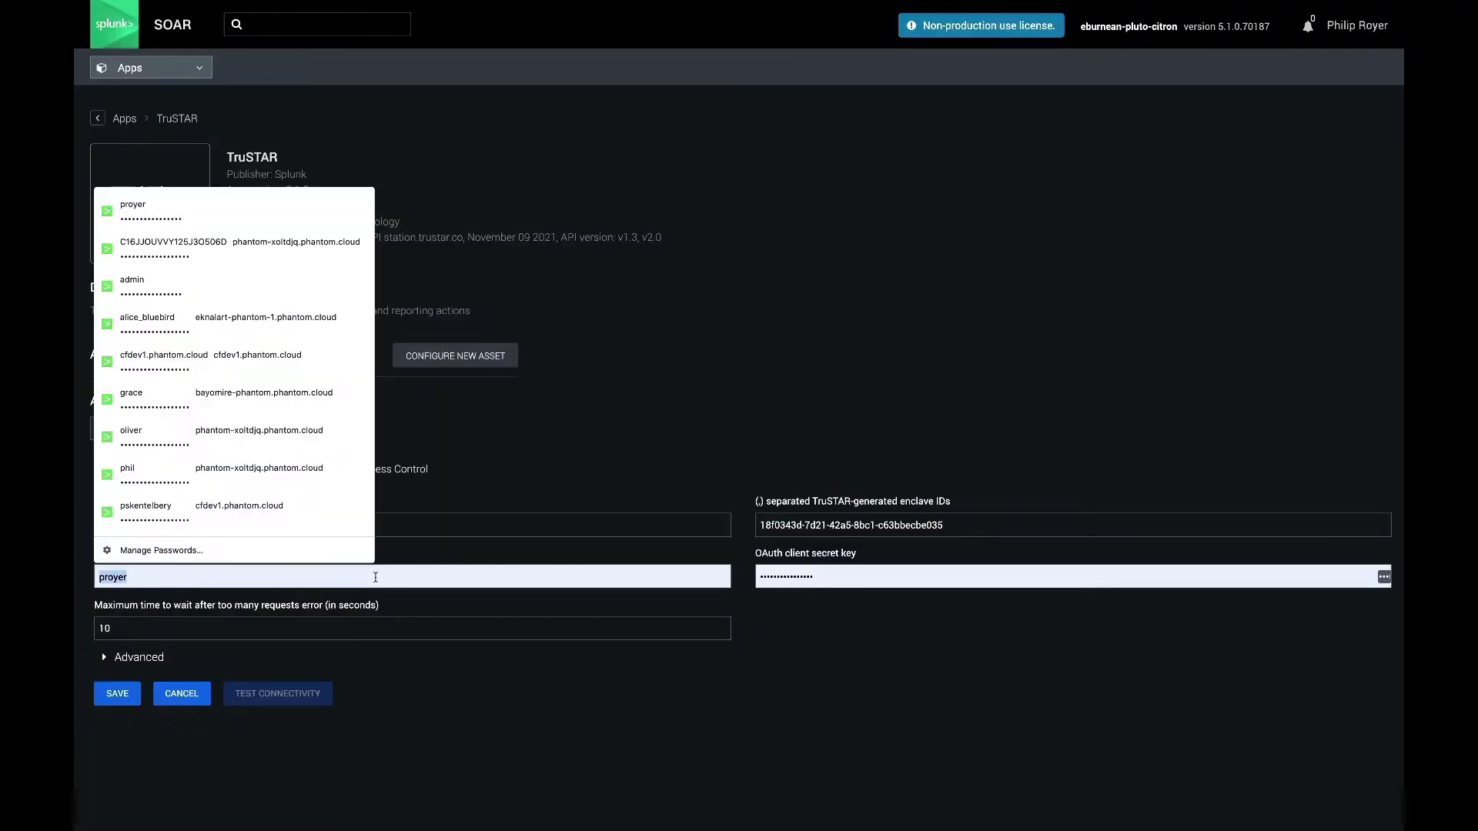
{"action": "key", "text": "BackSpace"}
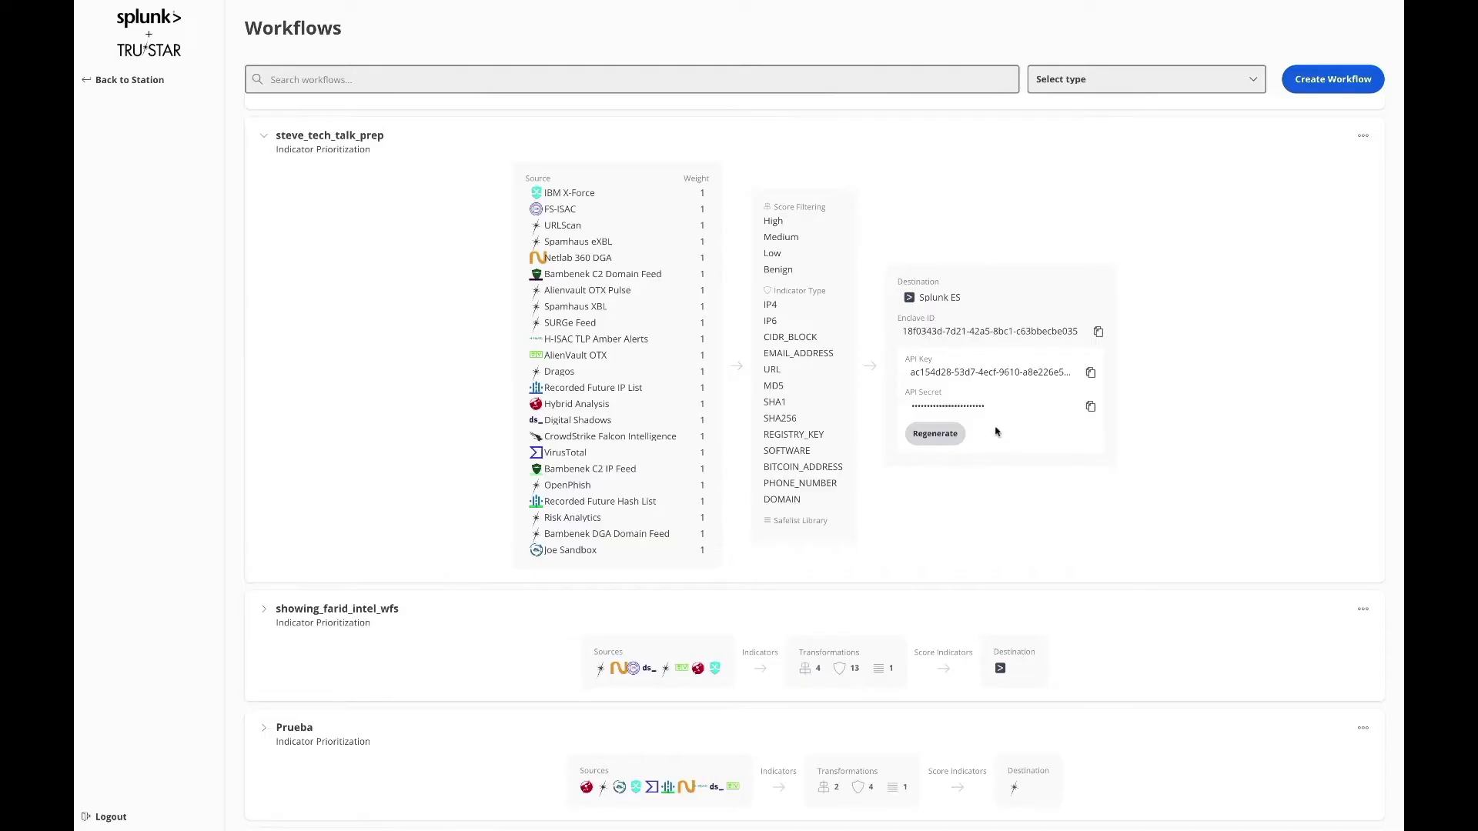
{"action": "left_click", "coordinate": [1090, 373]}
{"action": "key", "text": "alt+Tab"}
{"action": "key", "text": "ctrl+v"}
Replace the OAuth client secret key with the API secret copied from the TruSTAR workflow, and save the asset
{"action": "key", "text": "Tab"}
{"action": "key", "text": "alt+Tab"}
{"action": "left_click", "coordinate": [1090, 407]}
{"action": "key", "text": "alt+Tab"}
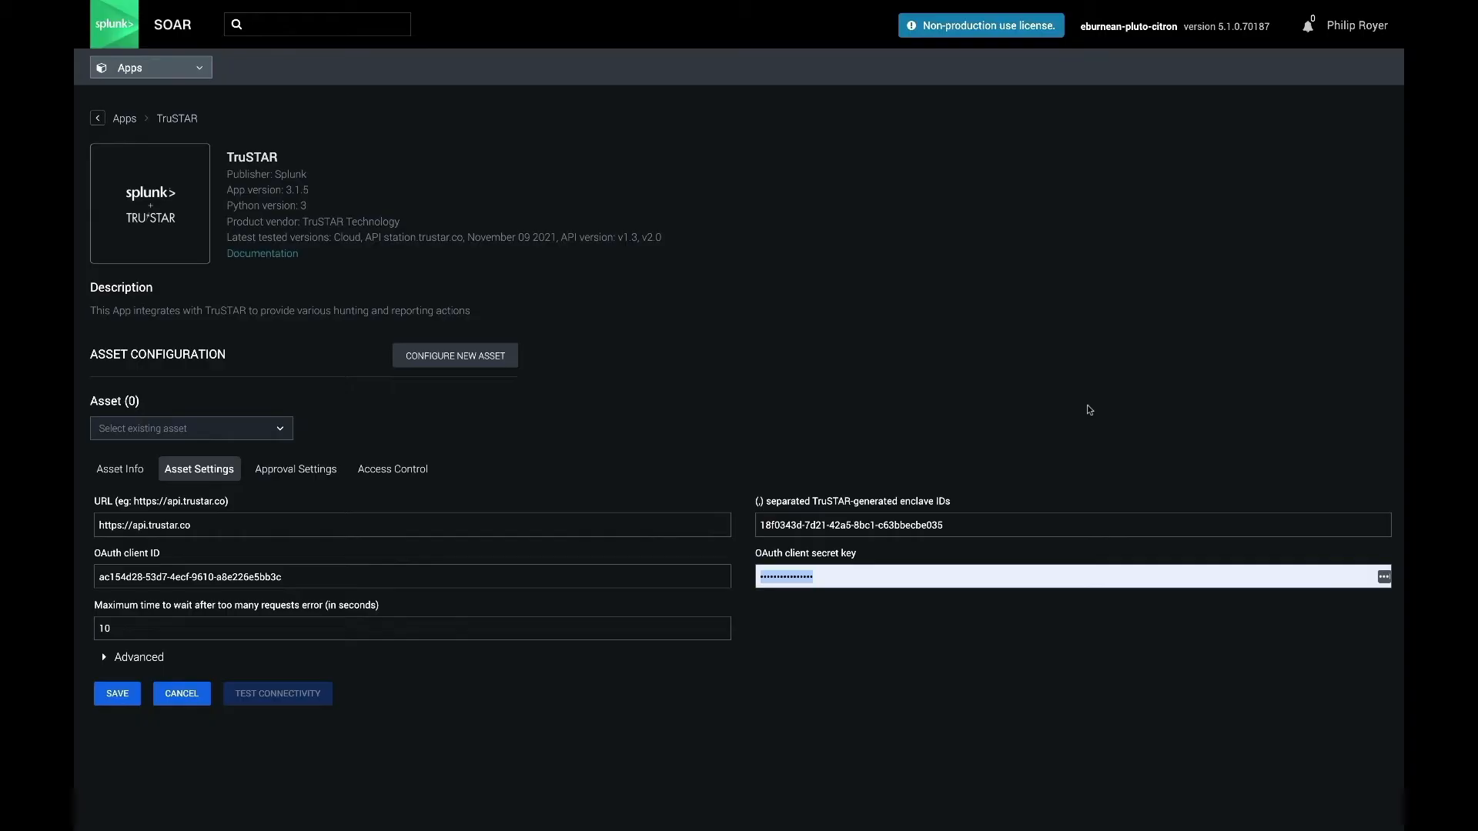
{"action": "key", "text": "ctrl+v"}
{"action": "left_click", "coordinate": [104, 700]}
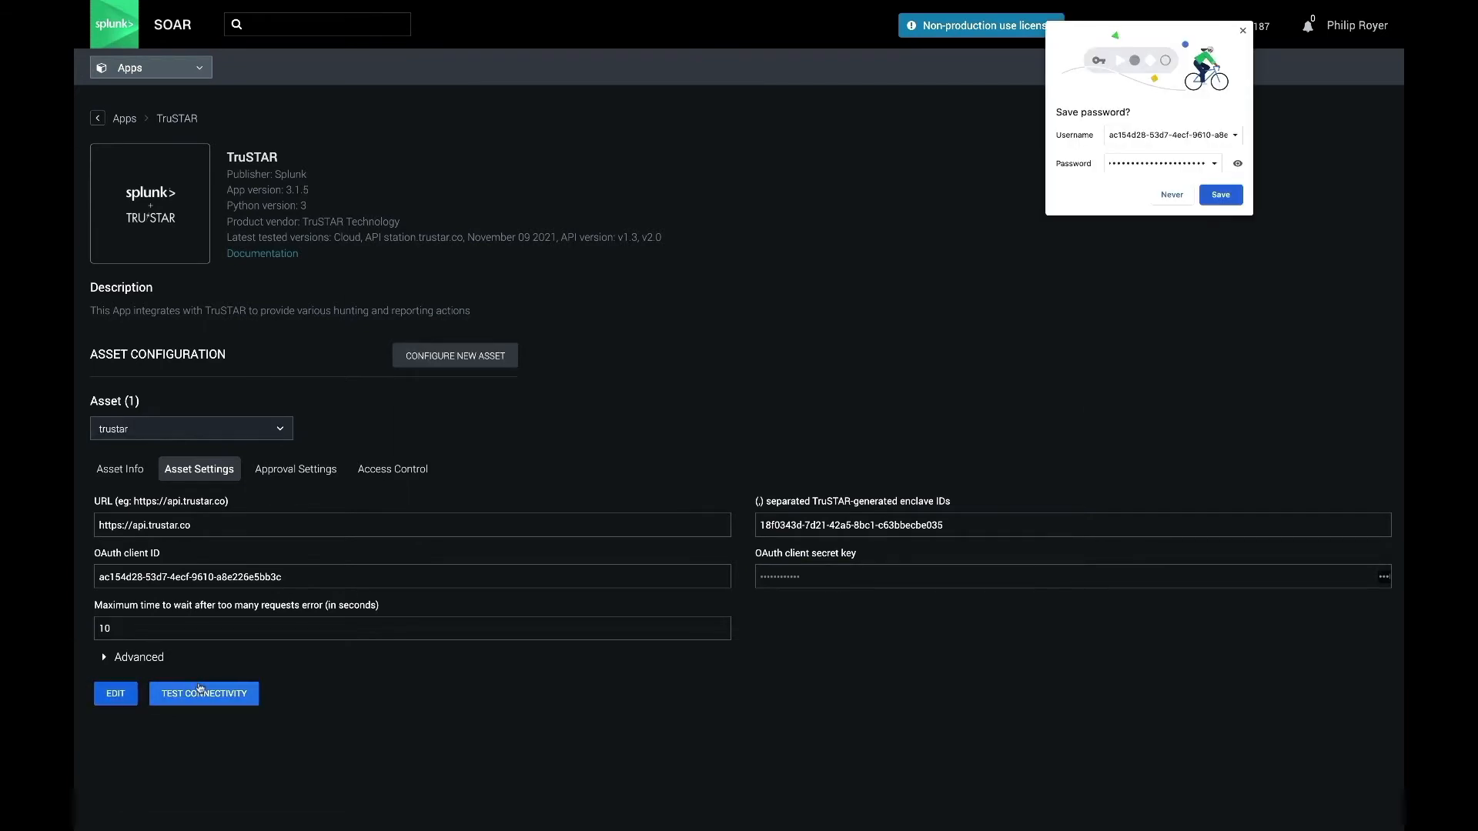
Decline the browser's offer to save the password, test the trustar asset's connectivity, and close the test report
{"action": "left_click", "coordinate": [1171, 194]}
{"action": "left_click", "coordinate": [177, 695]}
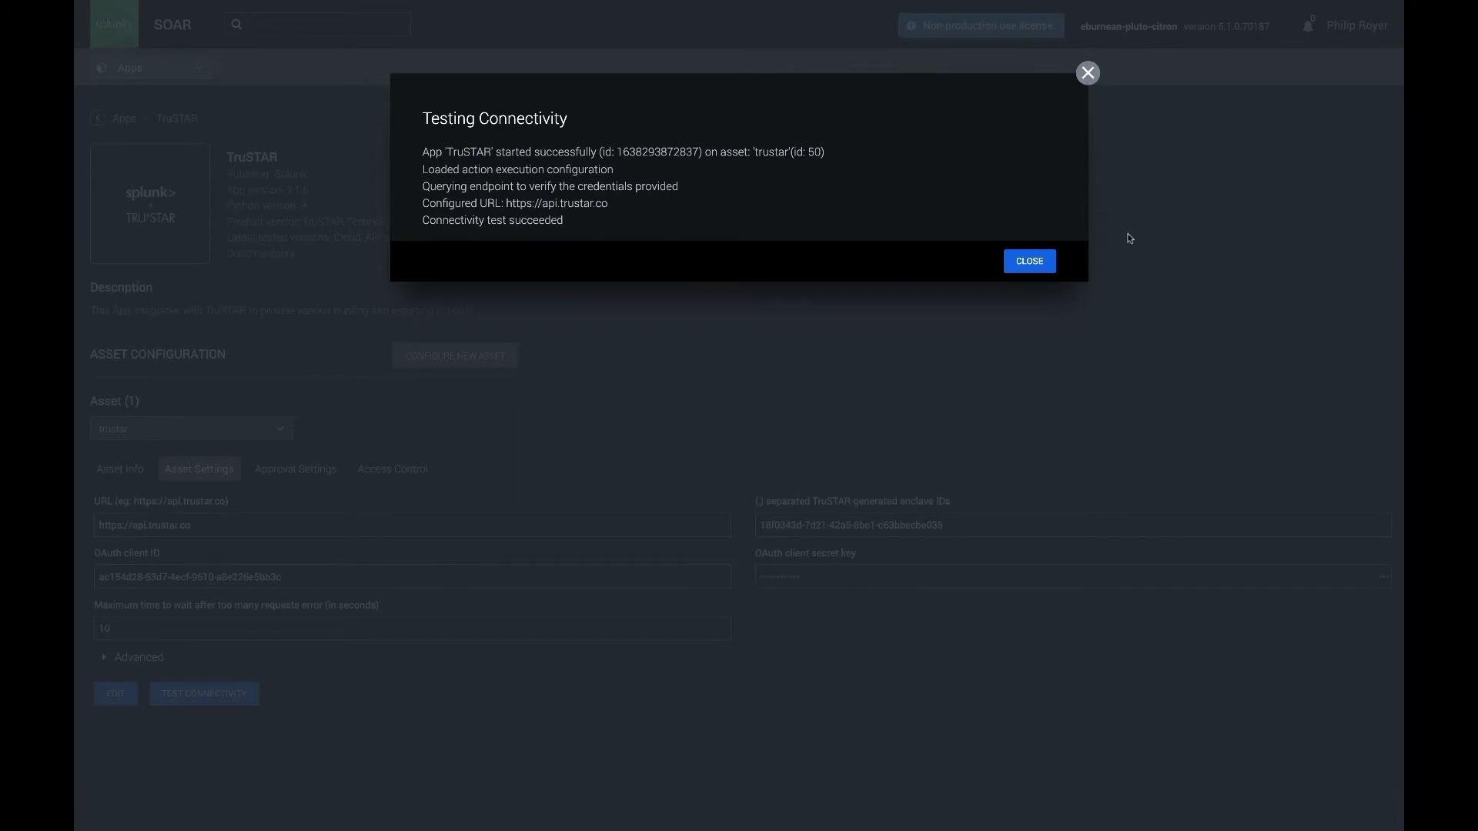
{"action": "left_click", "coordinate": [1032, 261]}
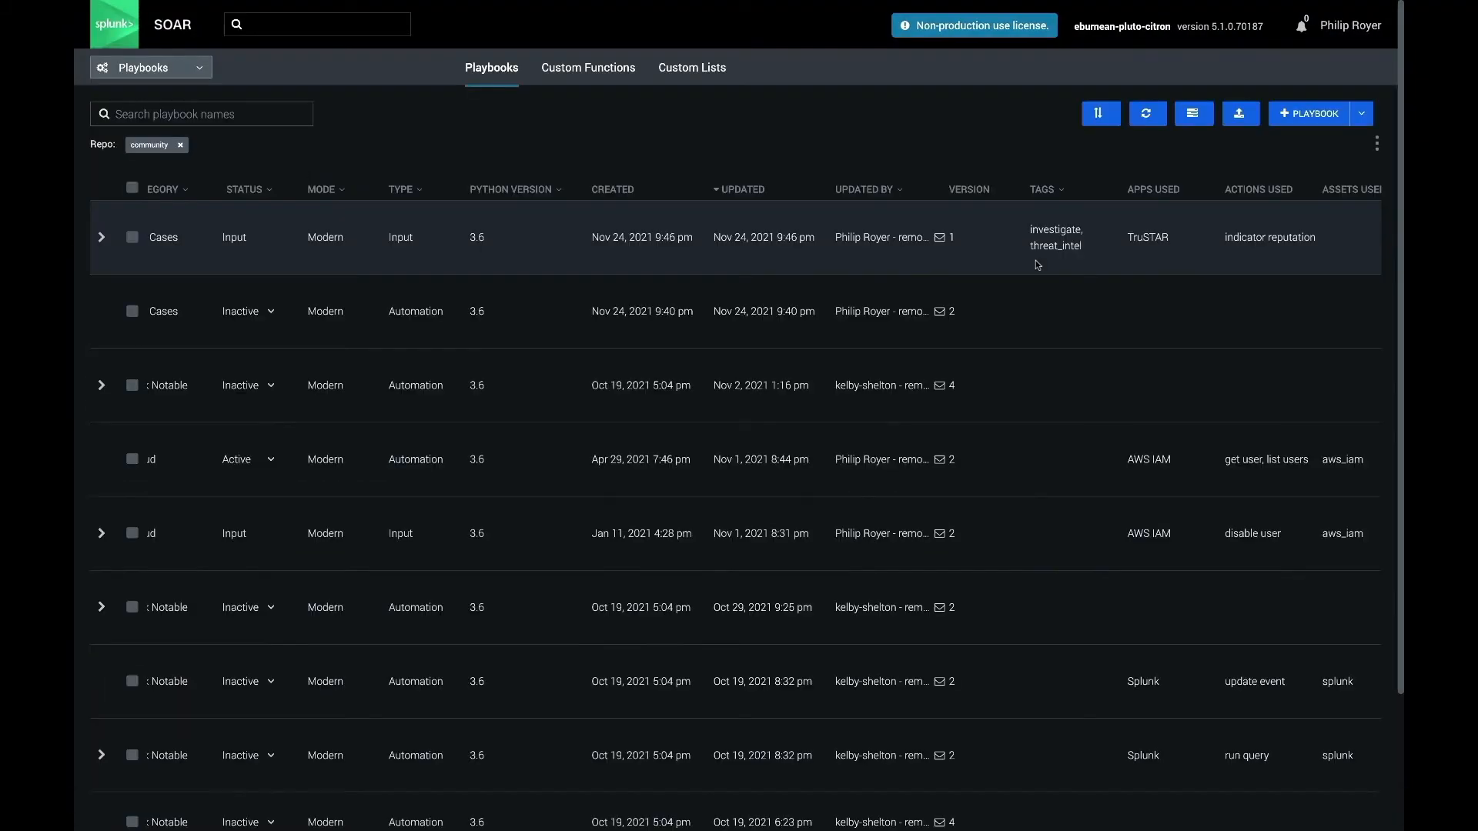
Open the threat_intel_investigate playbook and change the label it operates on to splunk_threat in its settings
{"action": "scroll", "coordinate": [993, 297], "scroll_direction": "left", "scroll_amount": 10}
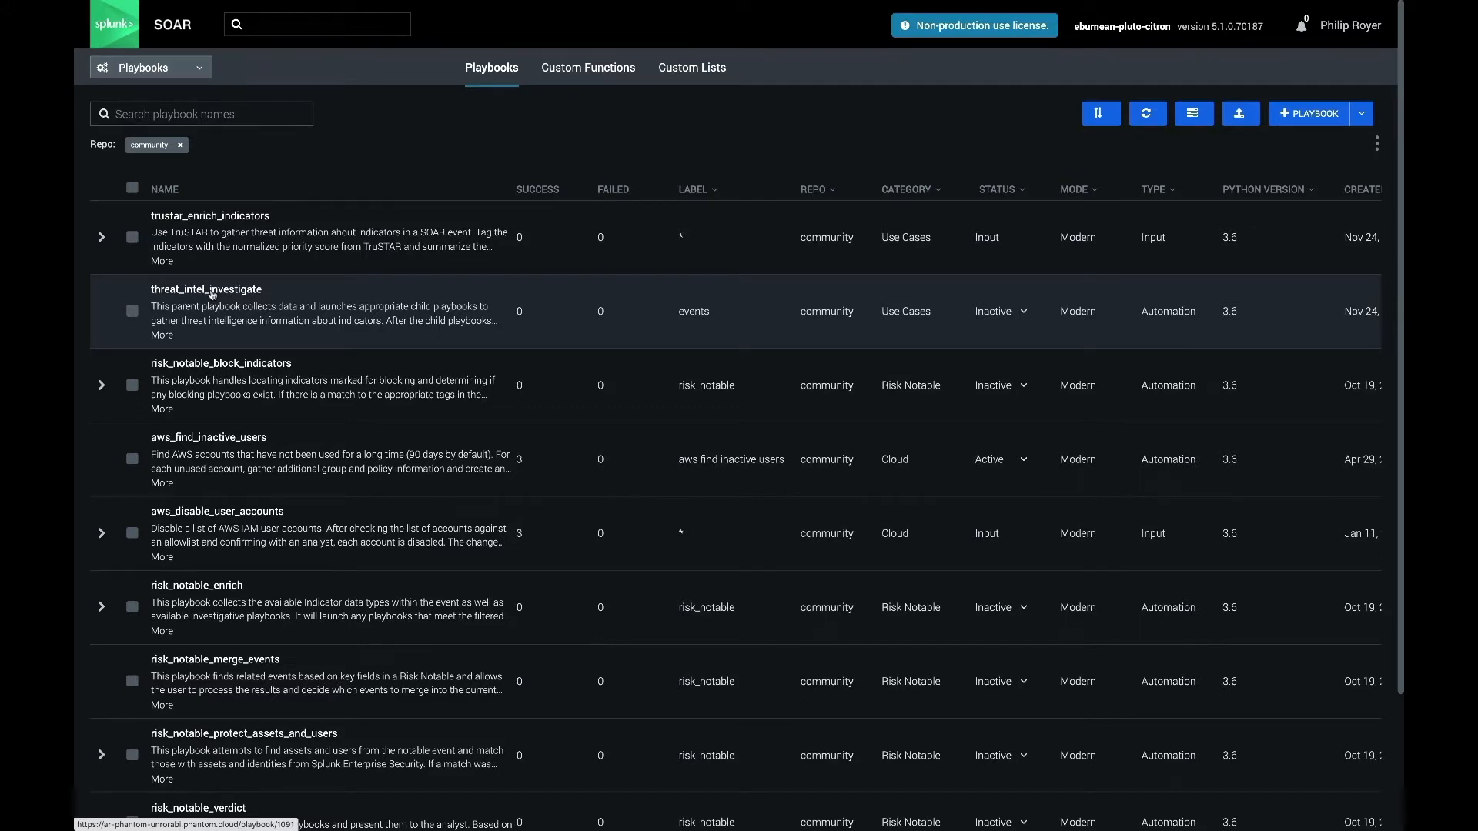
{"action": "left_click", "coordinate": [211, 290]}
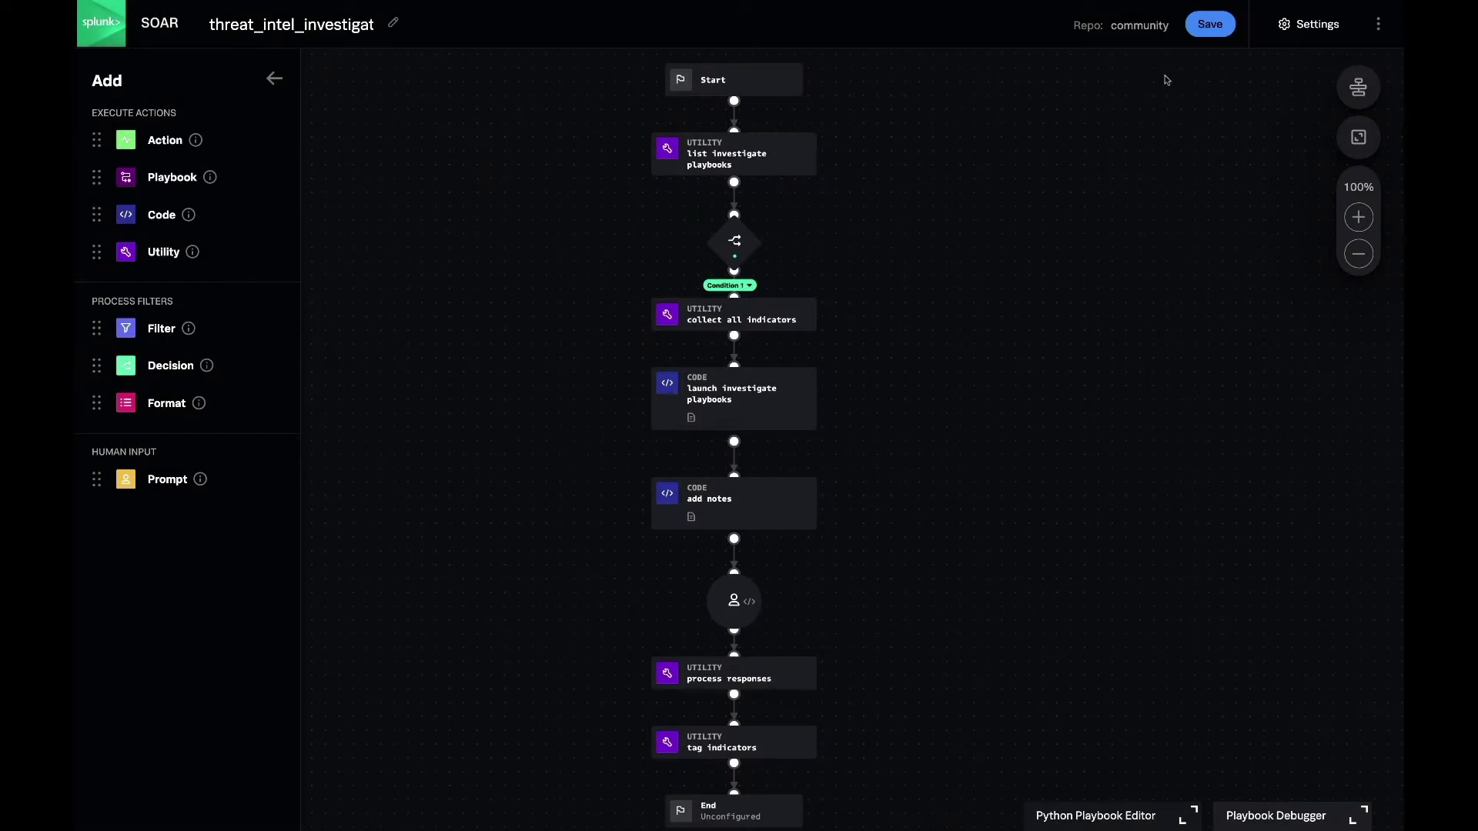
{"action": "left_click", "coordinate": [1309, 24]}
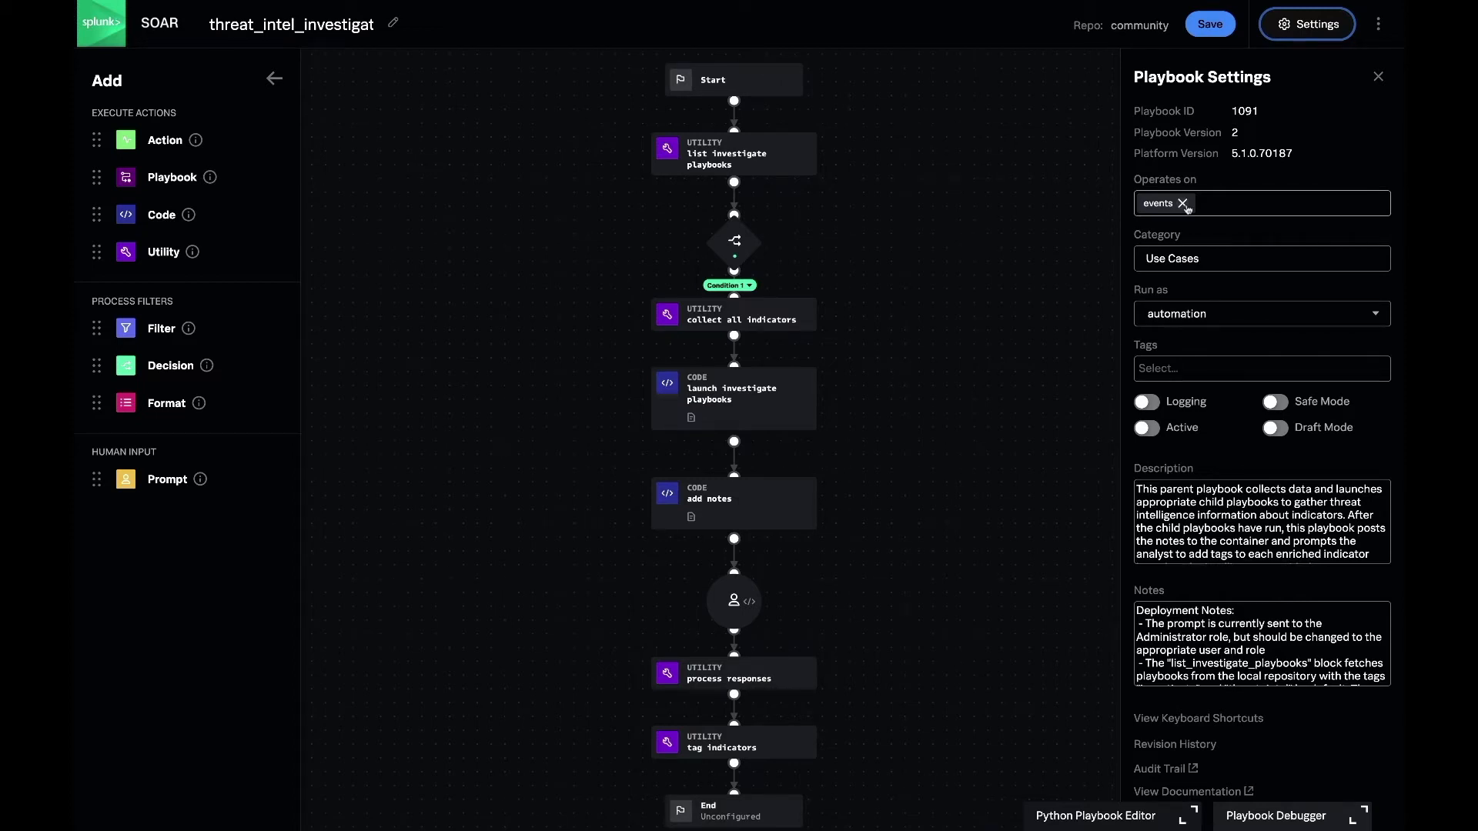
{"action": "left_click", "coordinate": [1184, 204]}
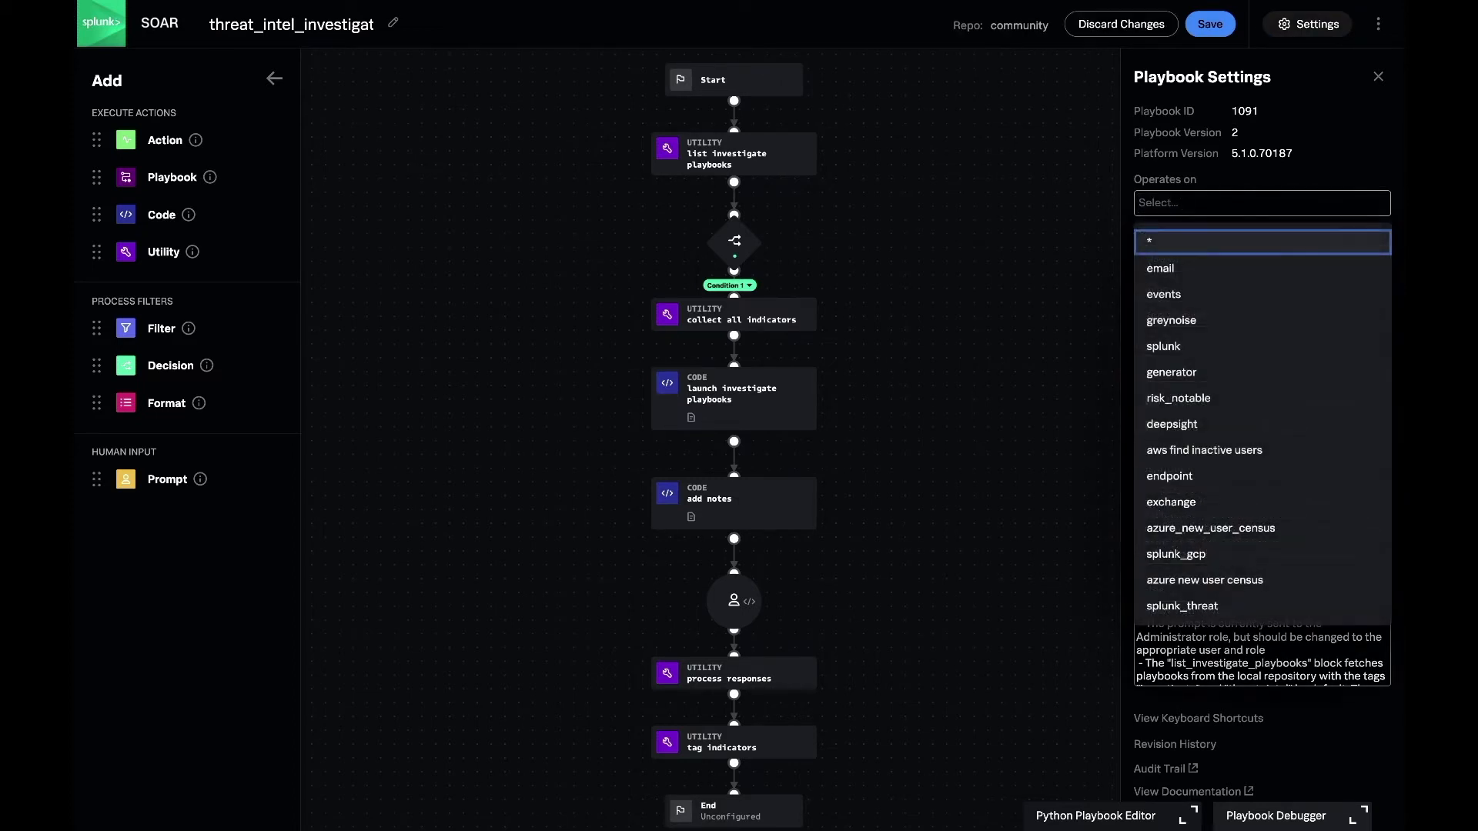
{"action": "type", "text": "splunk"}
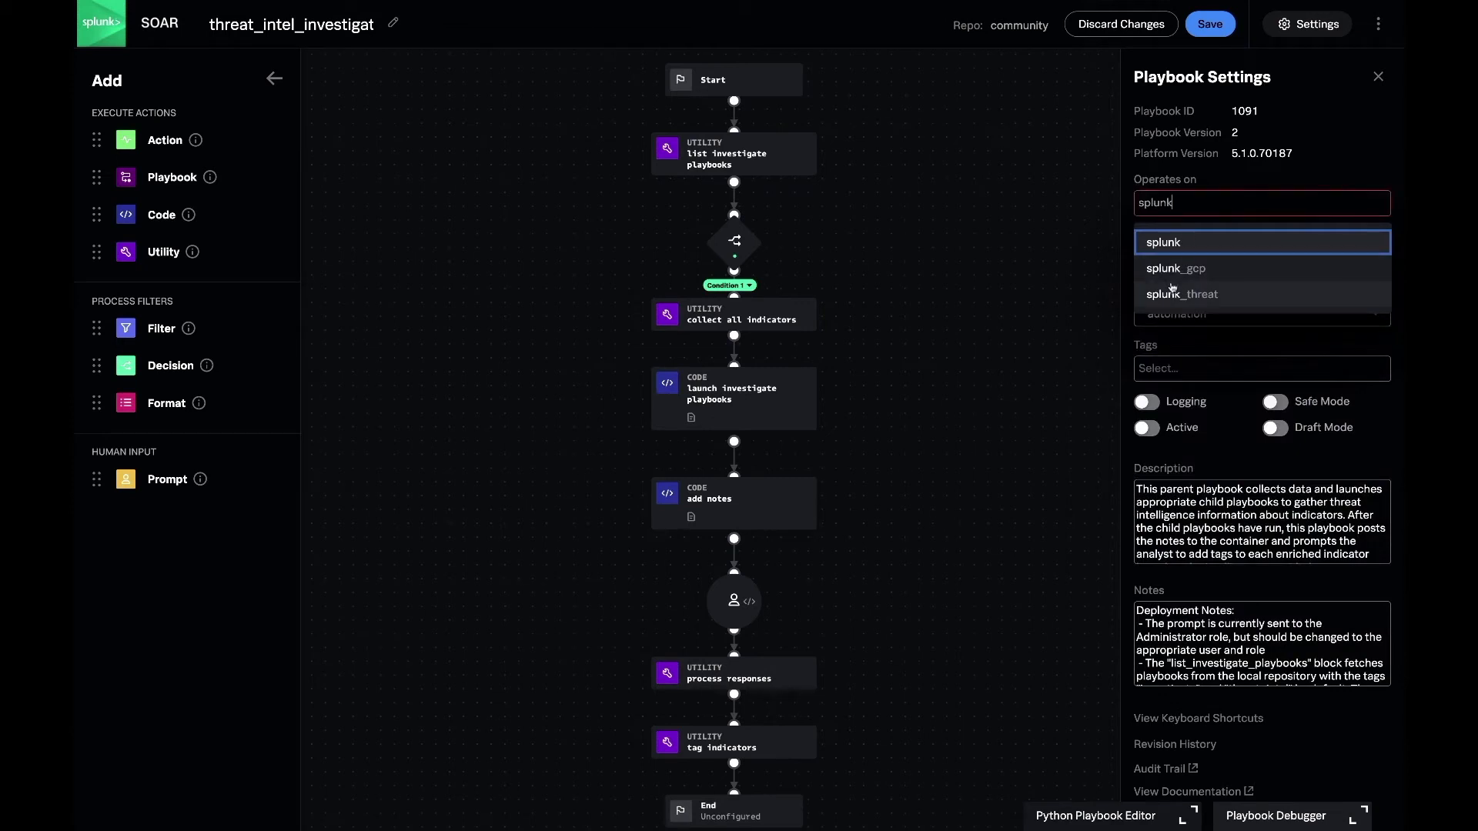
{"action": "left_click", "coordinate": [1170, 294]}
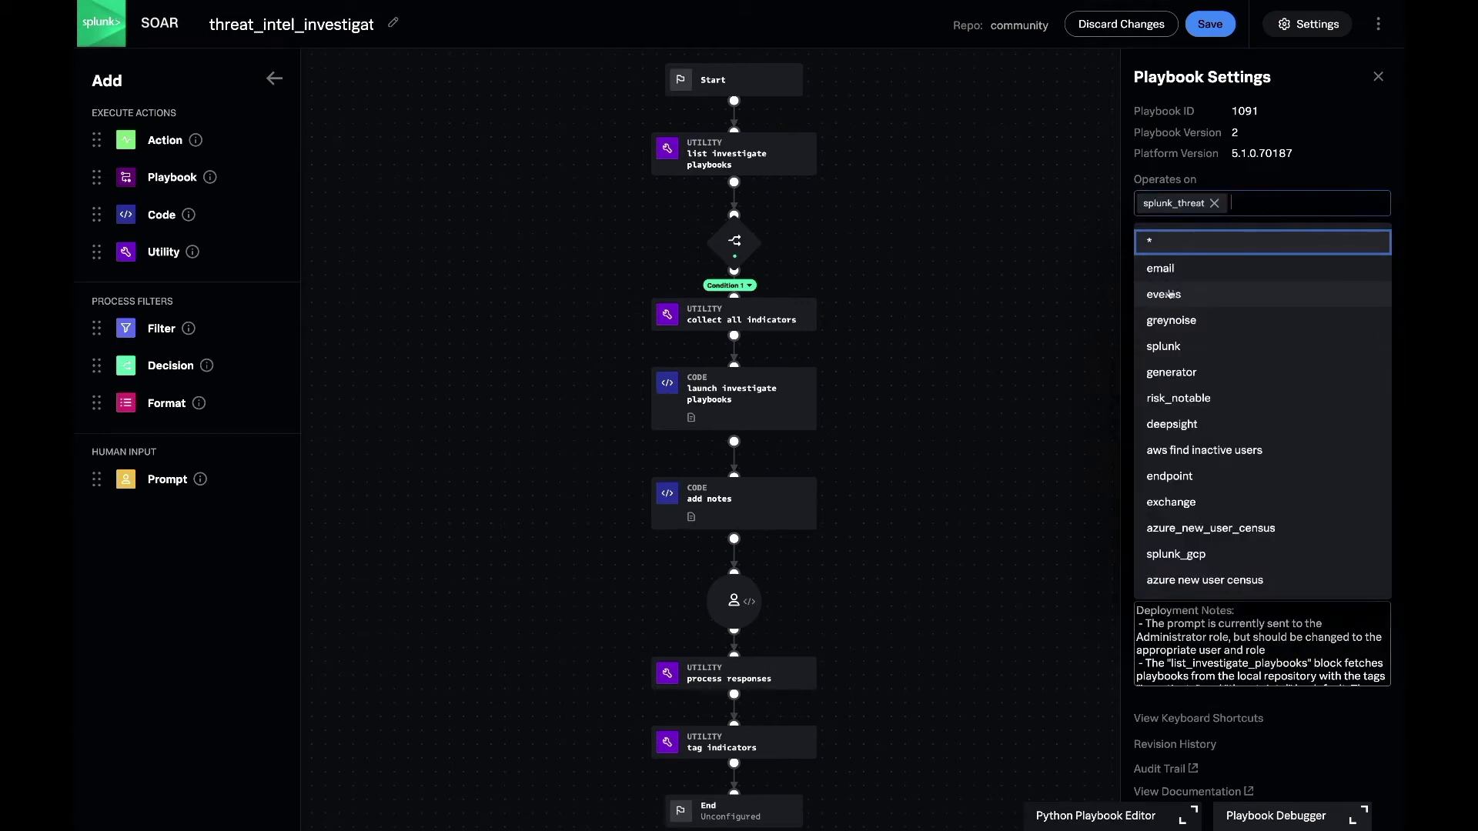
{"action": "left_click", "coordinate": [1287, 177]}
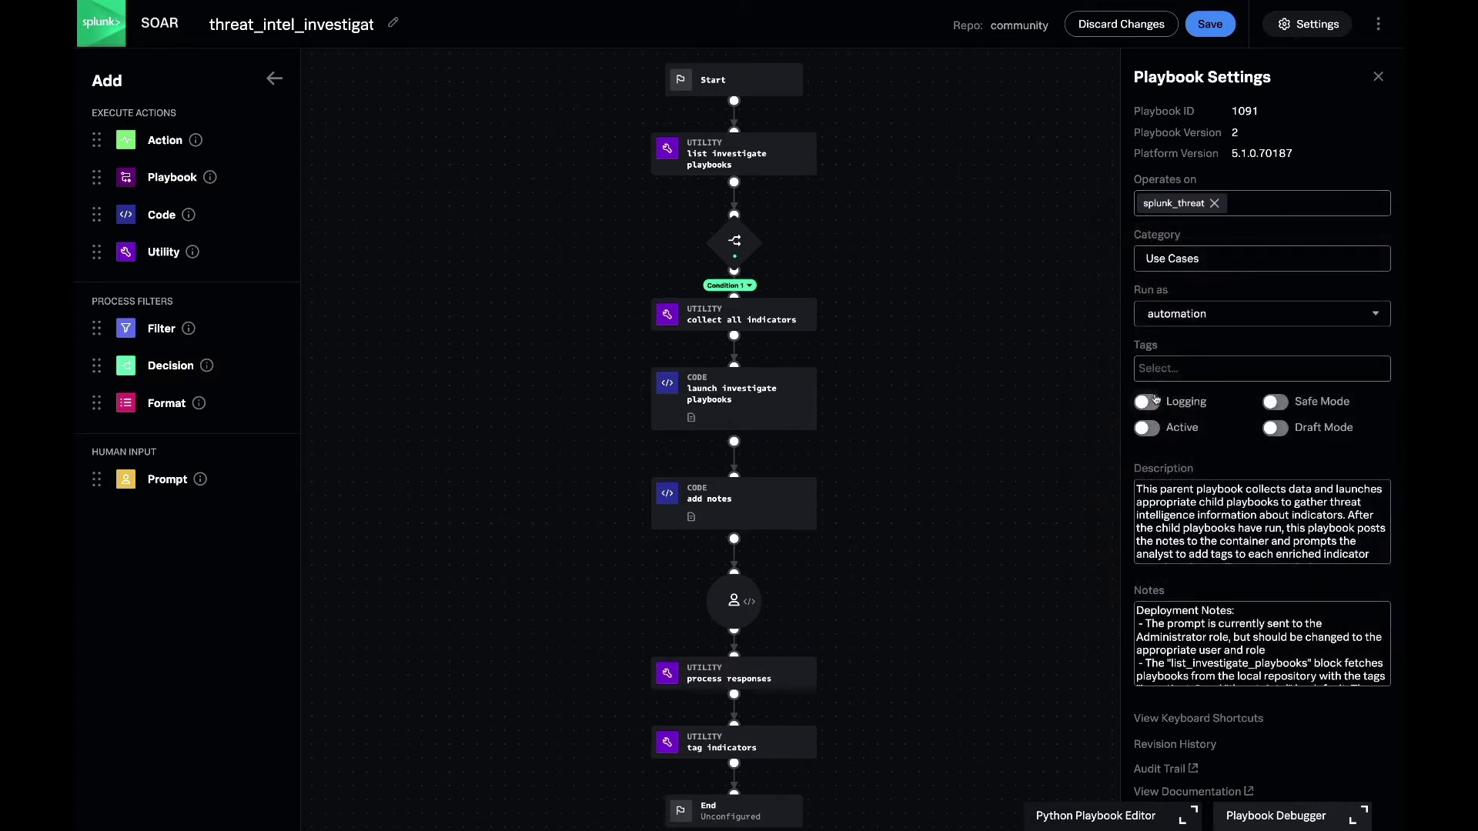
Enable Logging and Active for the playbook, and save it to the local repo with the comment "import"
{"action": "left_click", "coordinate": [1150, 407]}
{"action": "left_click", "coordinate": [1147, 428]}
{"action": "left_click", "coordinate": [1220, 33]}
{"action": "left_click", "coordinate": [656, 186]}
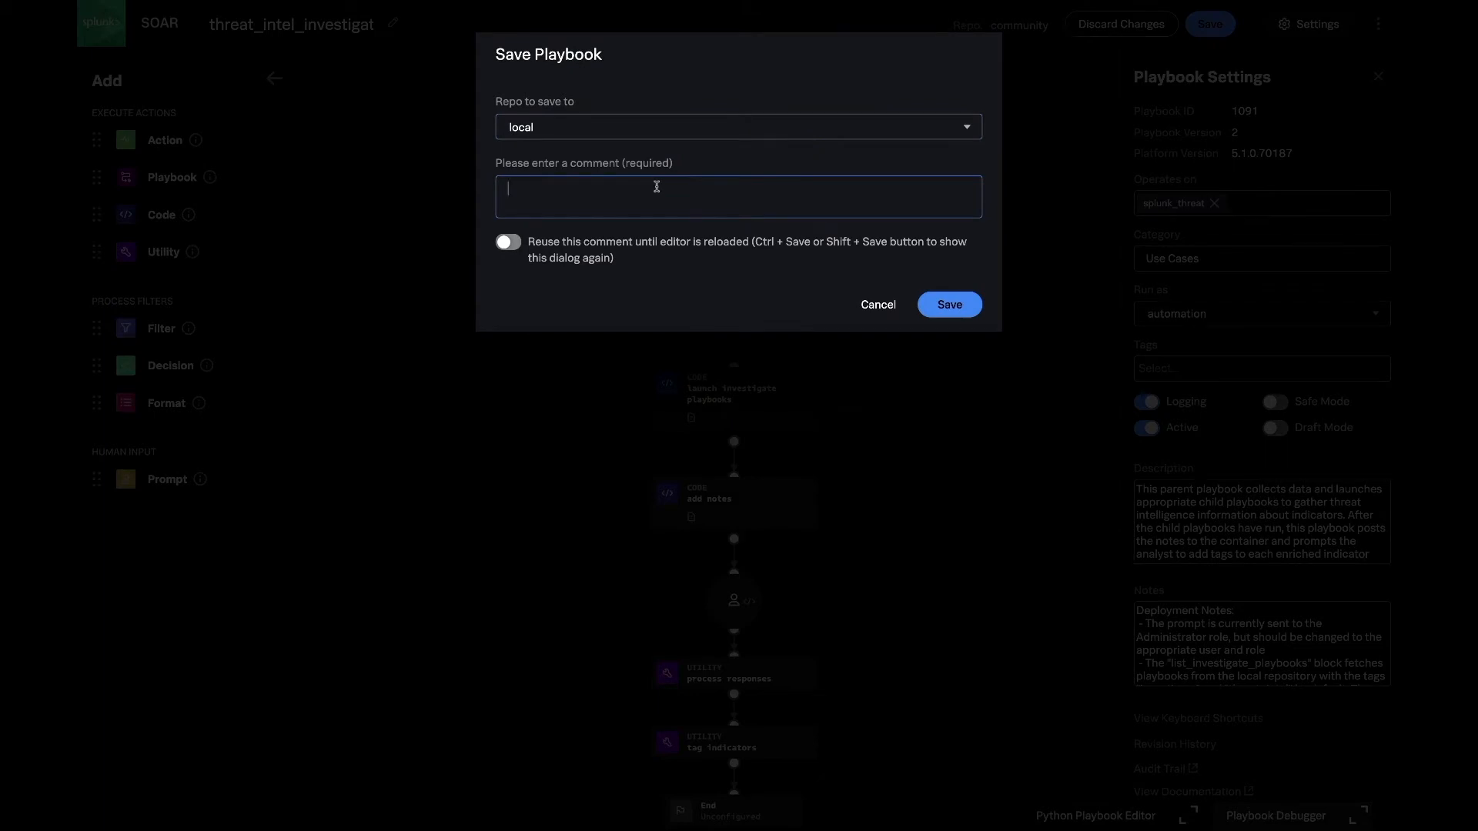
{"action": "type", "text": "import"}
{"action": "left_click", "coordinate": [952, 315]}
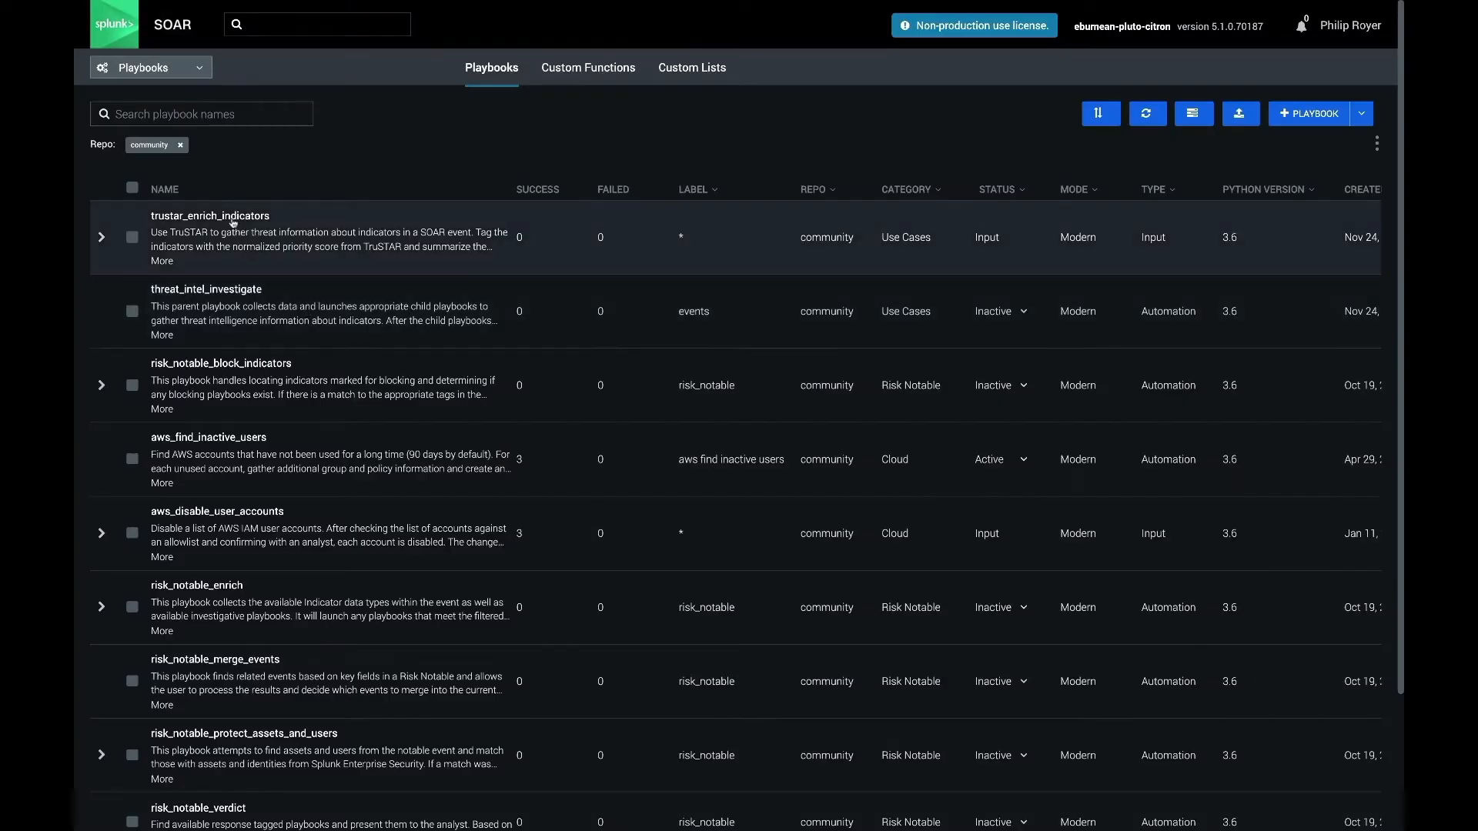
Open the community playbook trustar_enrich_indicators and save it to the local repo with the comment "import"
{"action": "left_click", "coordinate": [217, 222]}
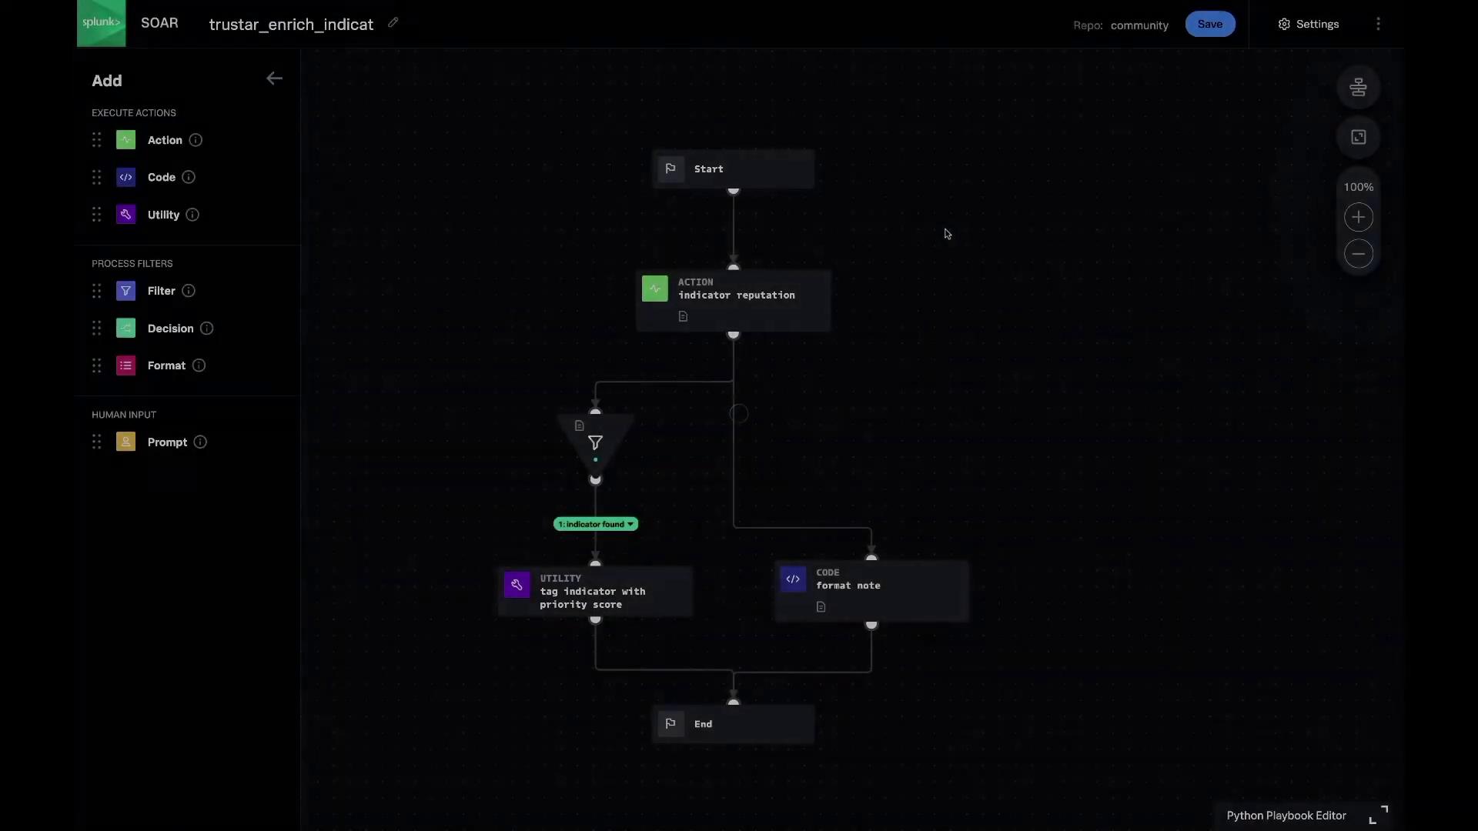
{"action": "left_click", "coordinate": [1209, 24]}
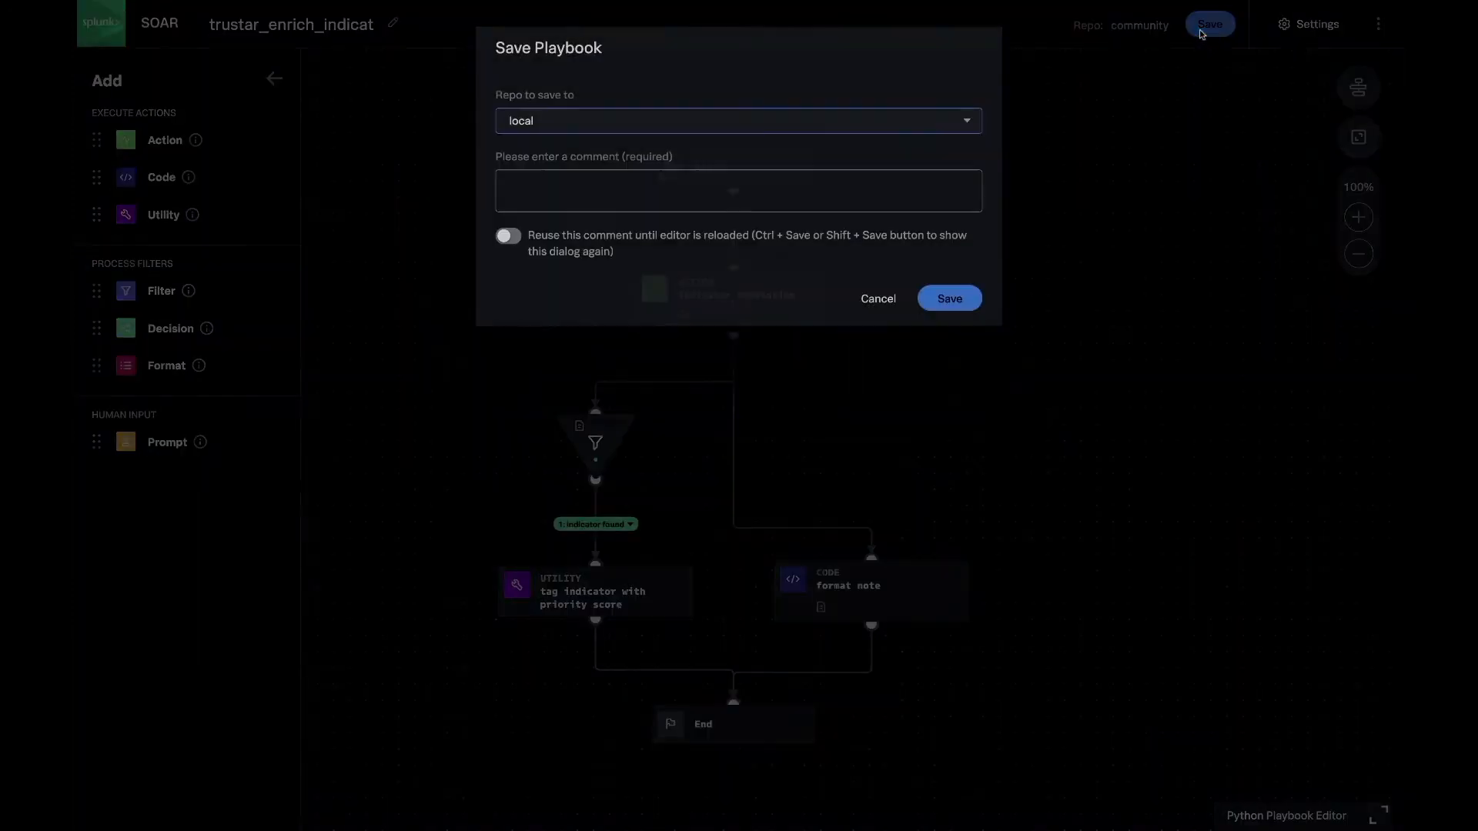
{"action": "type", "text": "import"}
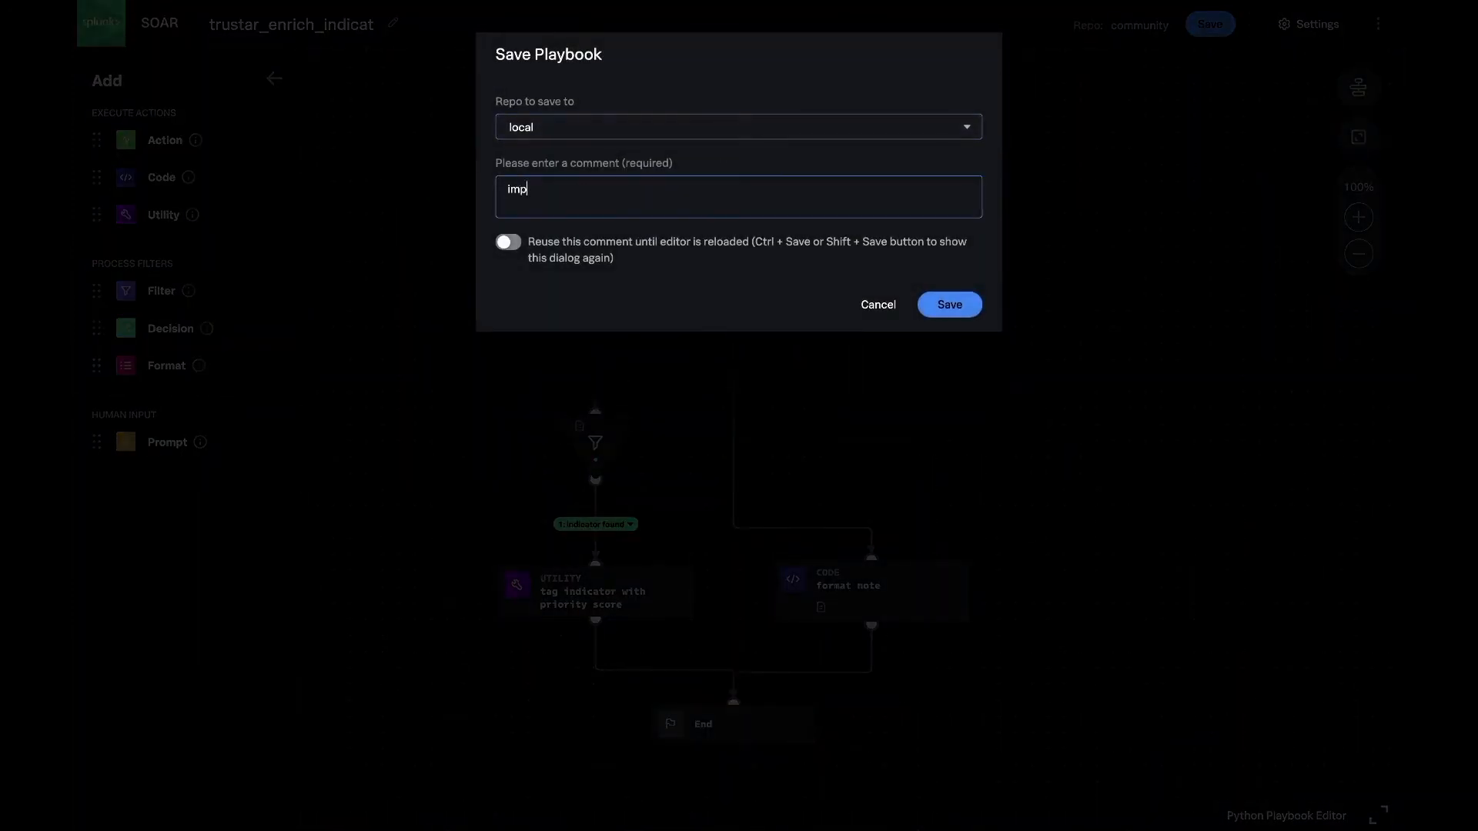
{"action": "left_click", "coordinate": [949, 305]}
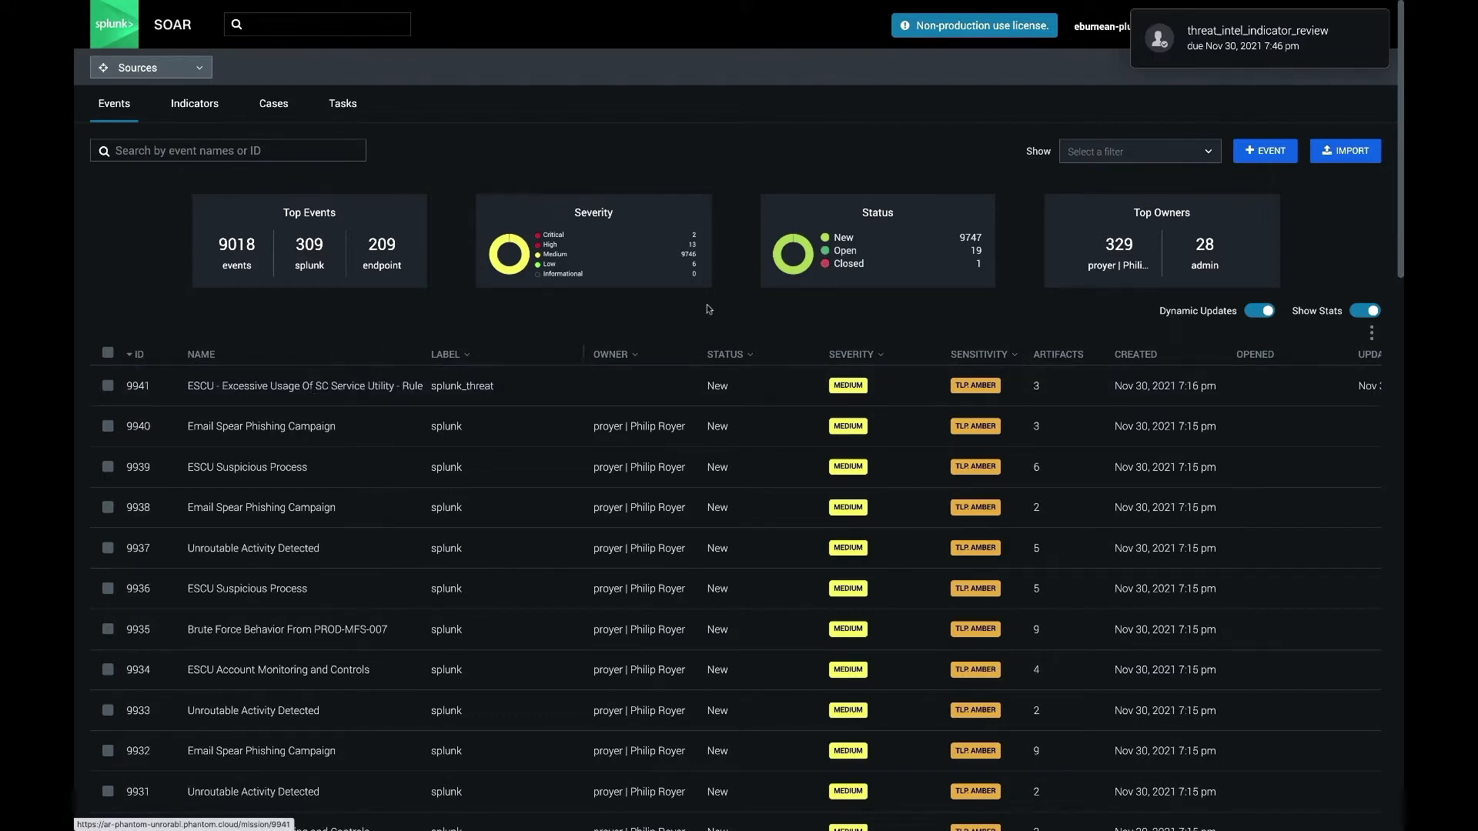
Open the threat_intel_indicator_review prompt from its notification and follow its link to event 9941
{"action": "left_click", "coordinate": [1215, 56]}
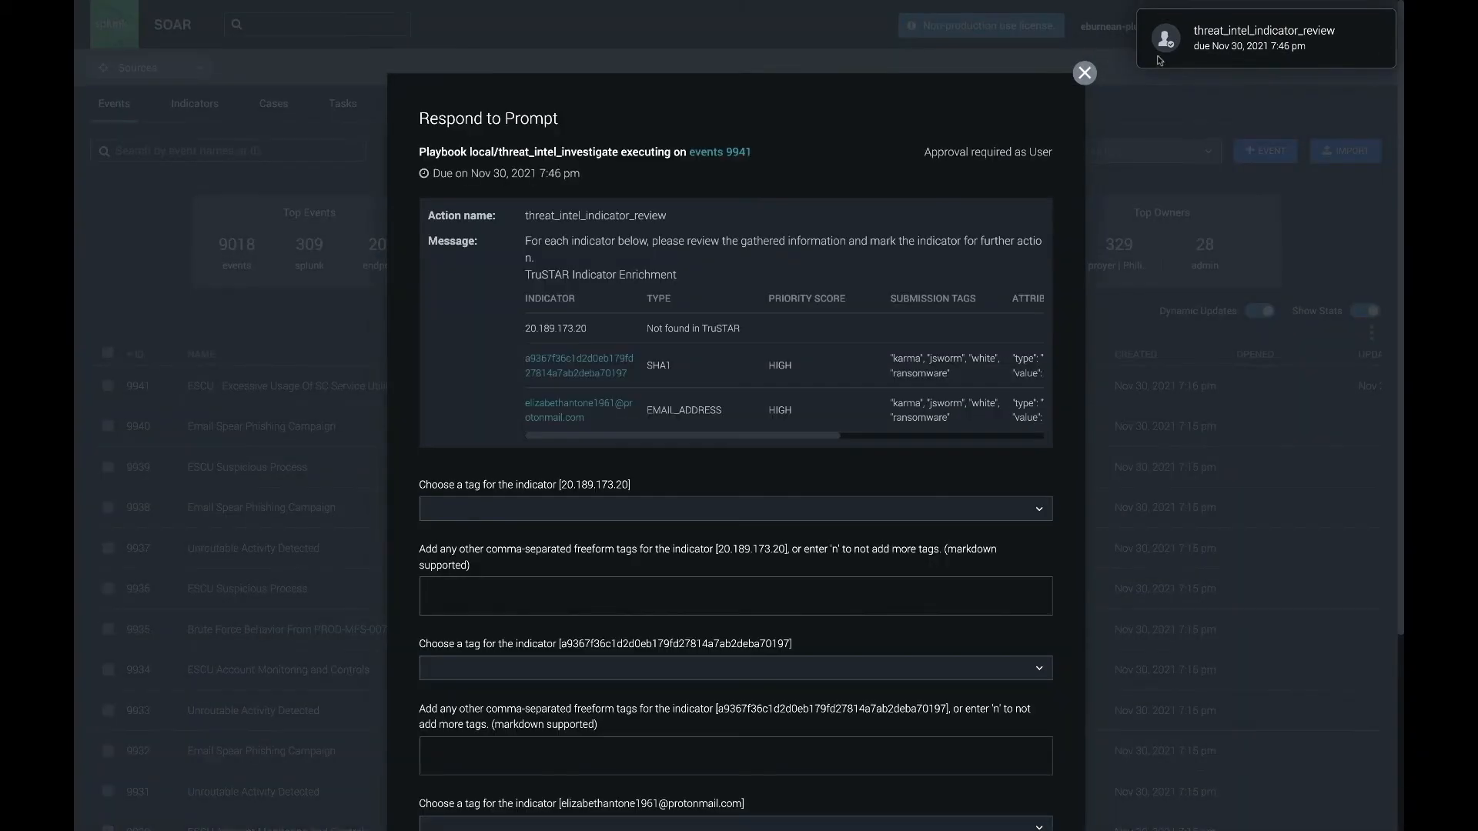
{"action": "left_click", "coordinate": [732, 153]}
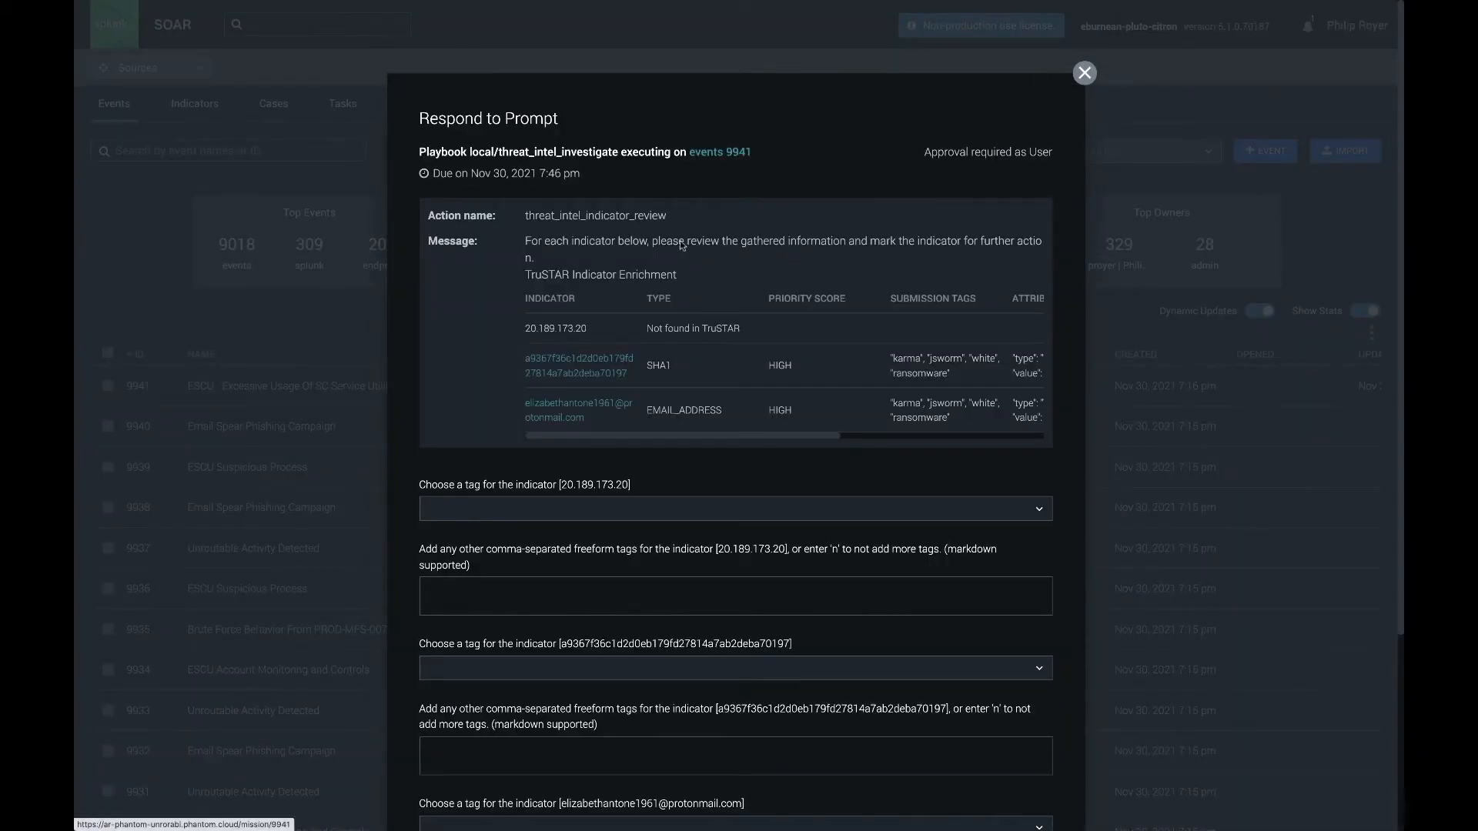
{"action": "scroll", "coordinate": [675, 322], "scroll_direction": "down", "scroll_amount": 1}
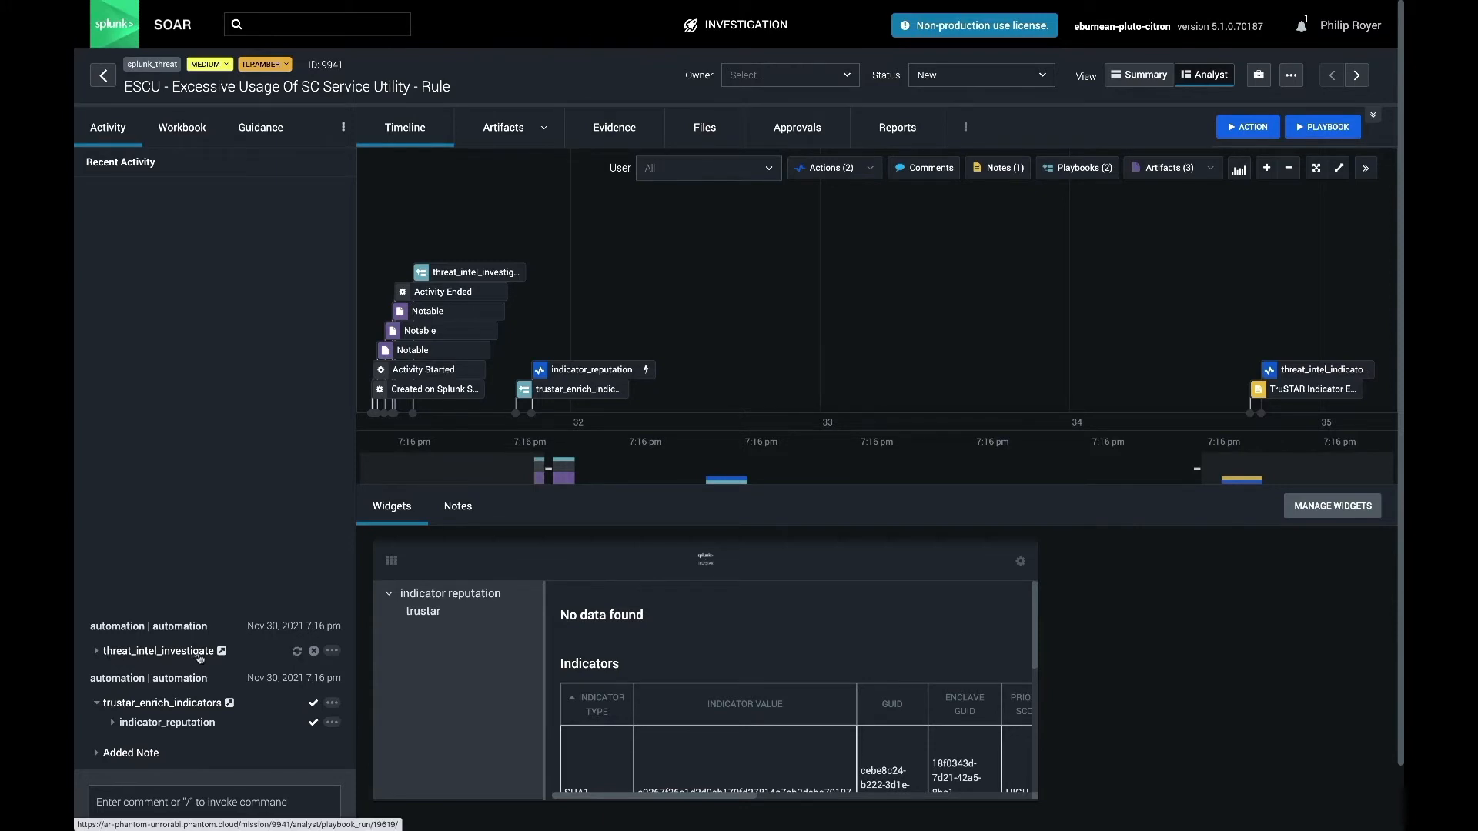
Review the indicator_reputation results of the trustar_enrich_indicators run, close them, and view the event's artifacts with their indicator values
{"action": "left_click", "coordinate": [167, 722]}
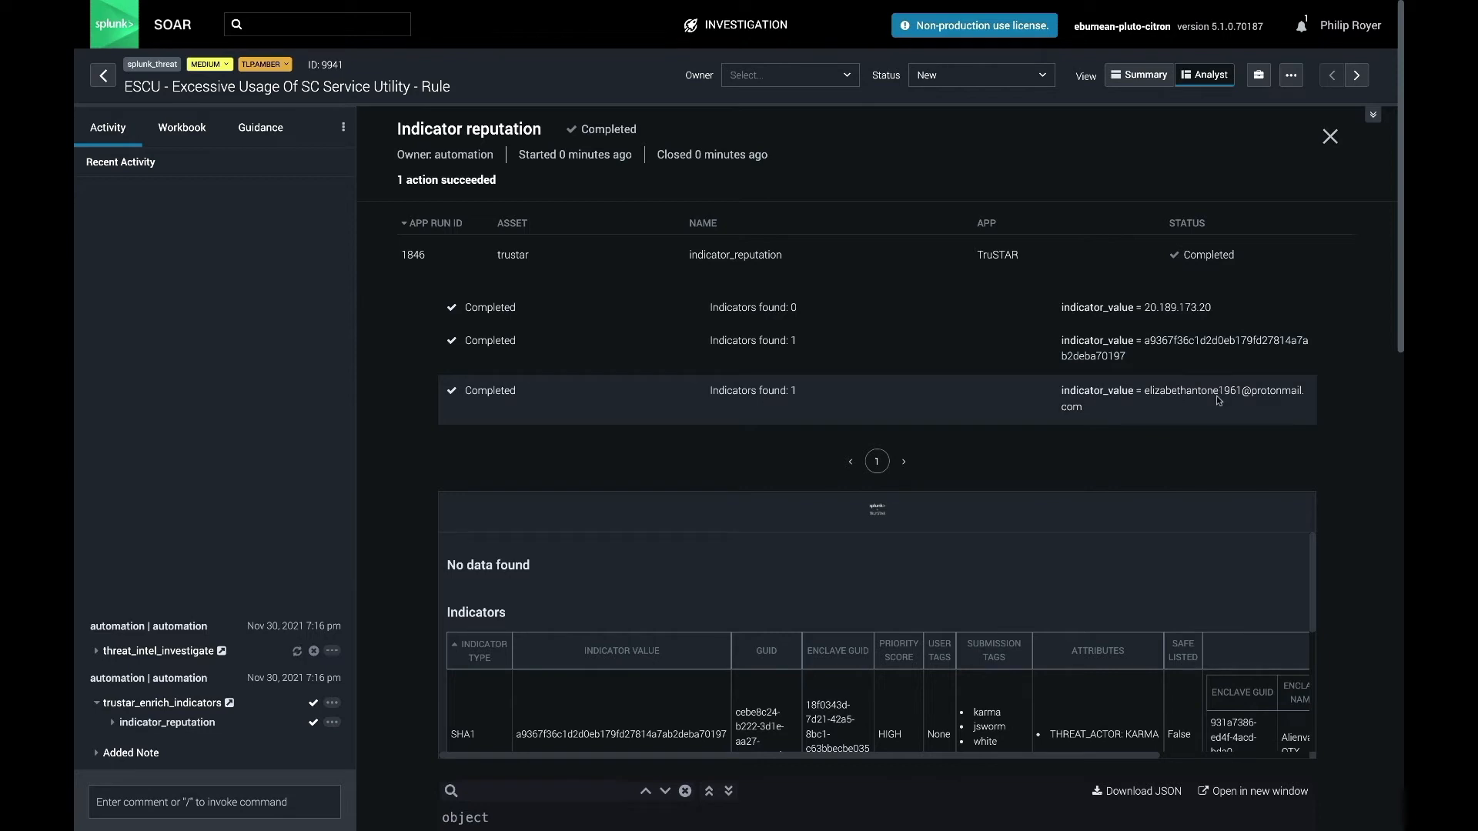
{"action": "scroll", "coordinate": [1157, 449], "scroll_direction": "down", "scroll_amount": 1}
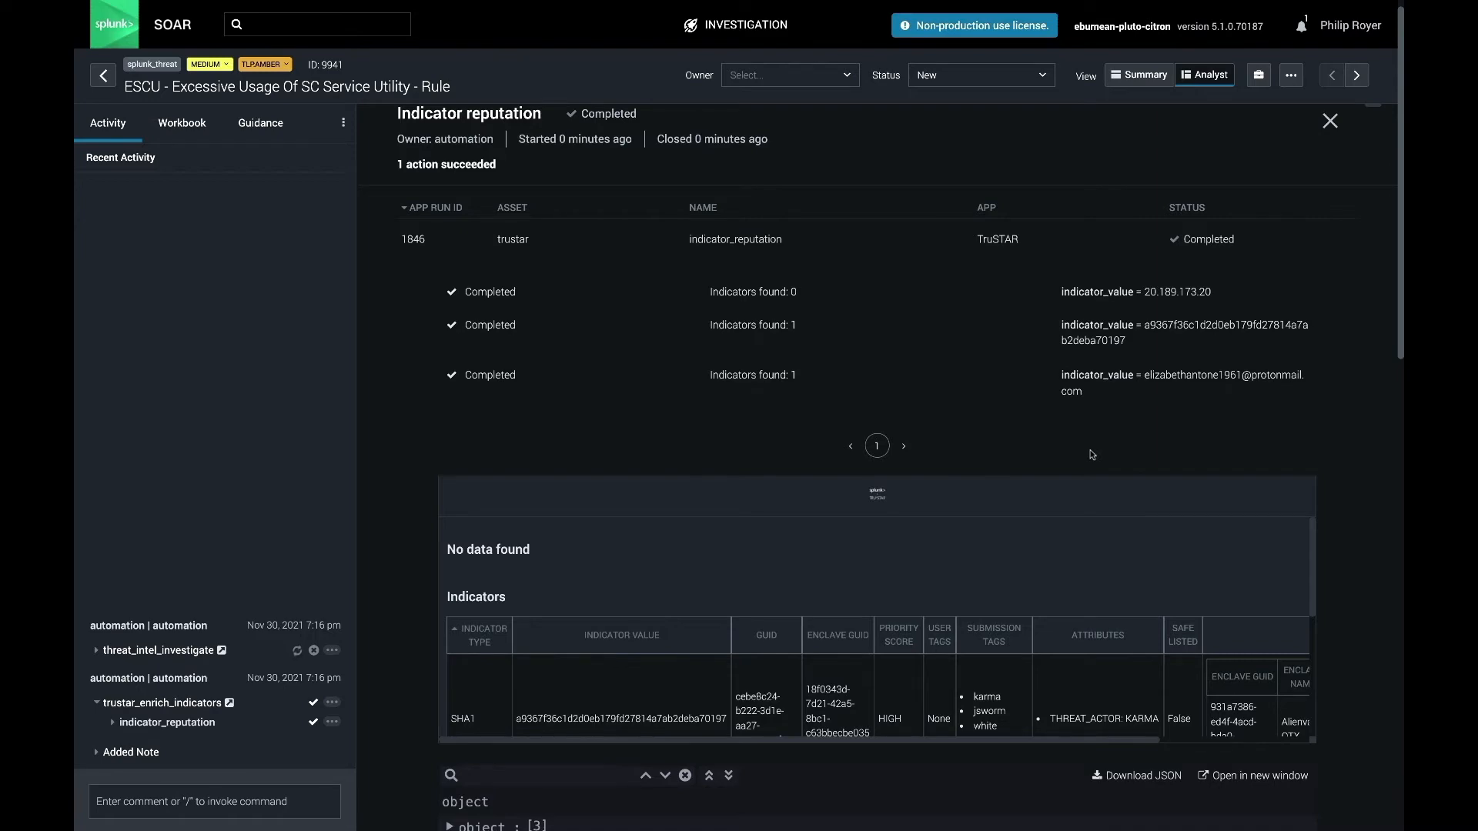
{"action": "scroll", "coordinate": [1090, 451], "scroll_direction": "up", "scroll_amount": 1}
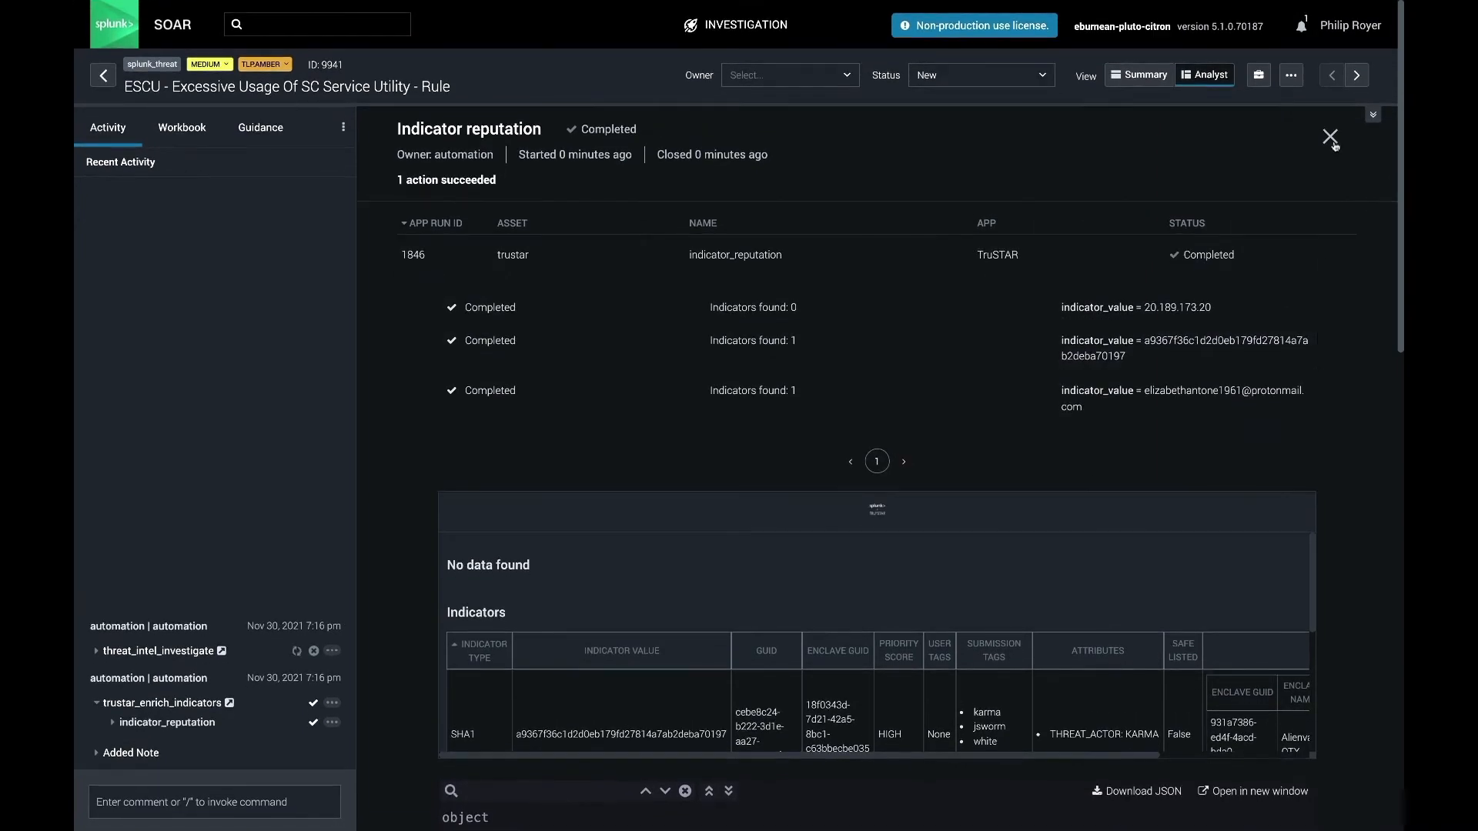
{"action": "left_click", "coordinate": [1330, 137]}
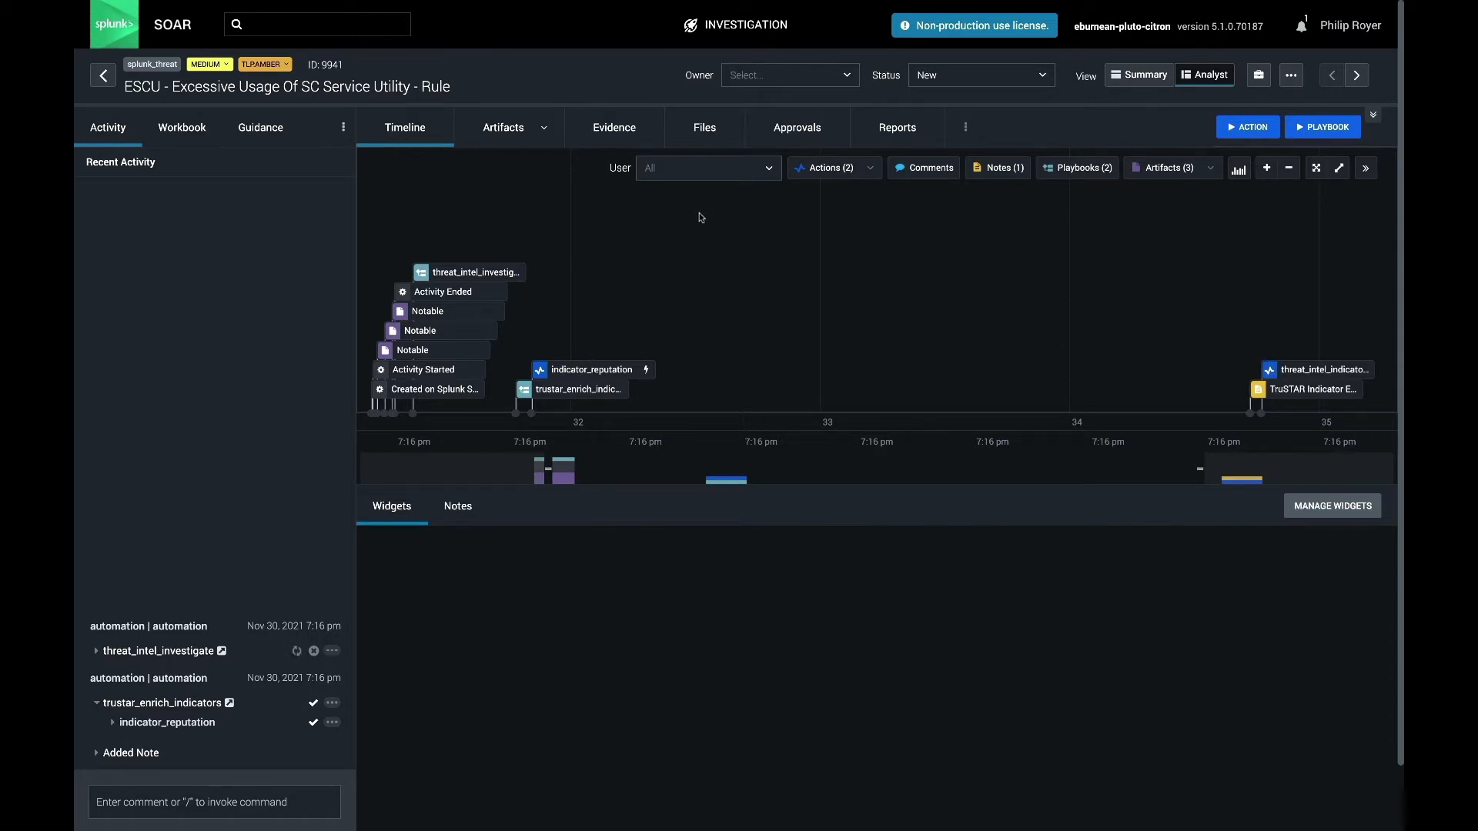
{"action": "left_click", "coordinate": [514, 129]}
{"action": "scroll", "coordinate": [845, 240], "scroll_direction": "right", "scroll_amount": 3}
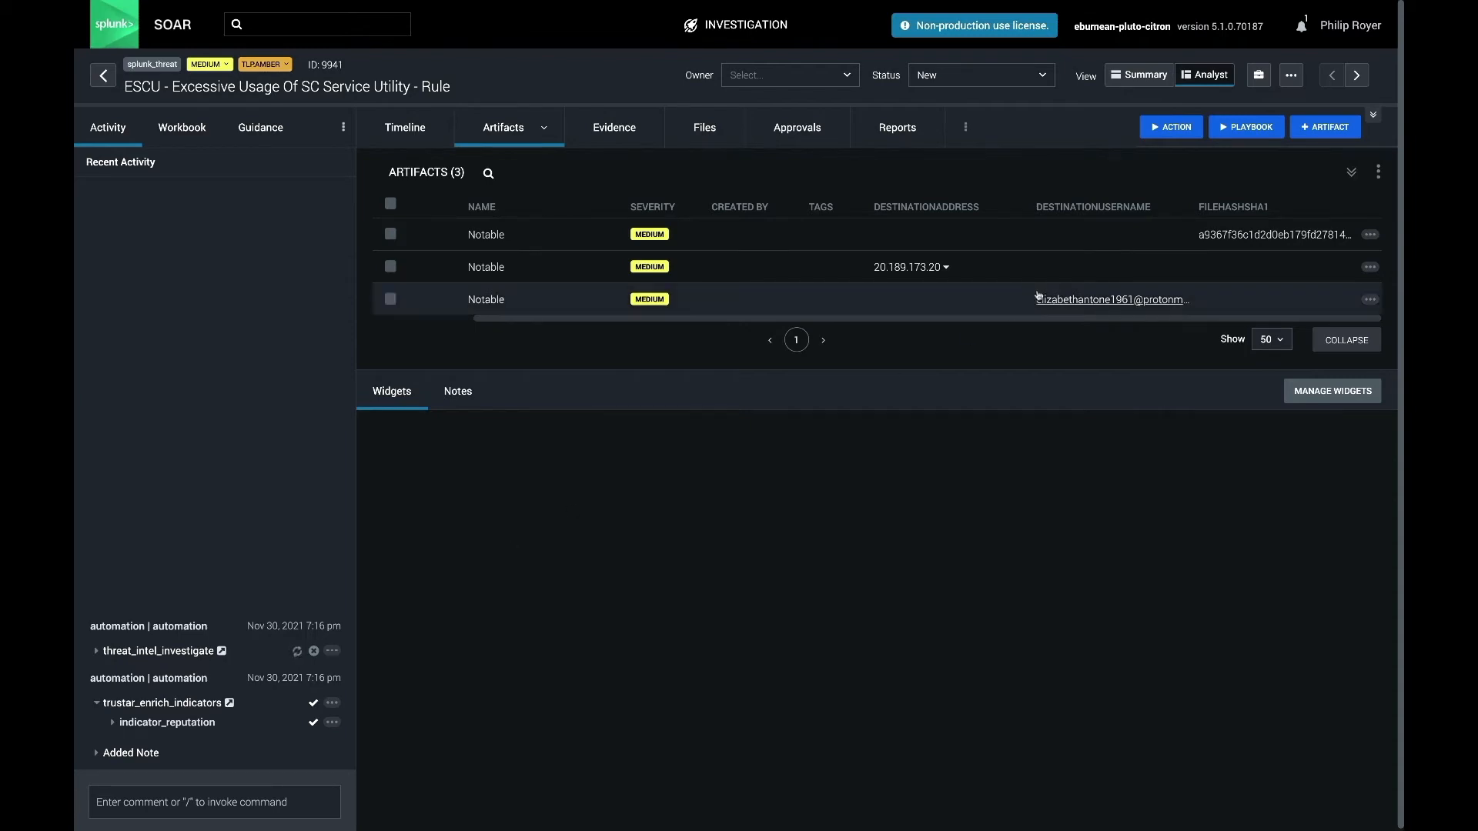
Reopen the threat_intel_indicator_review prompt and examine its TruSTAR enrichment table and the tagging questions for each indicator
{"action": "left_click", "coordinate": [1301, 29]}
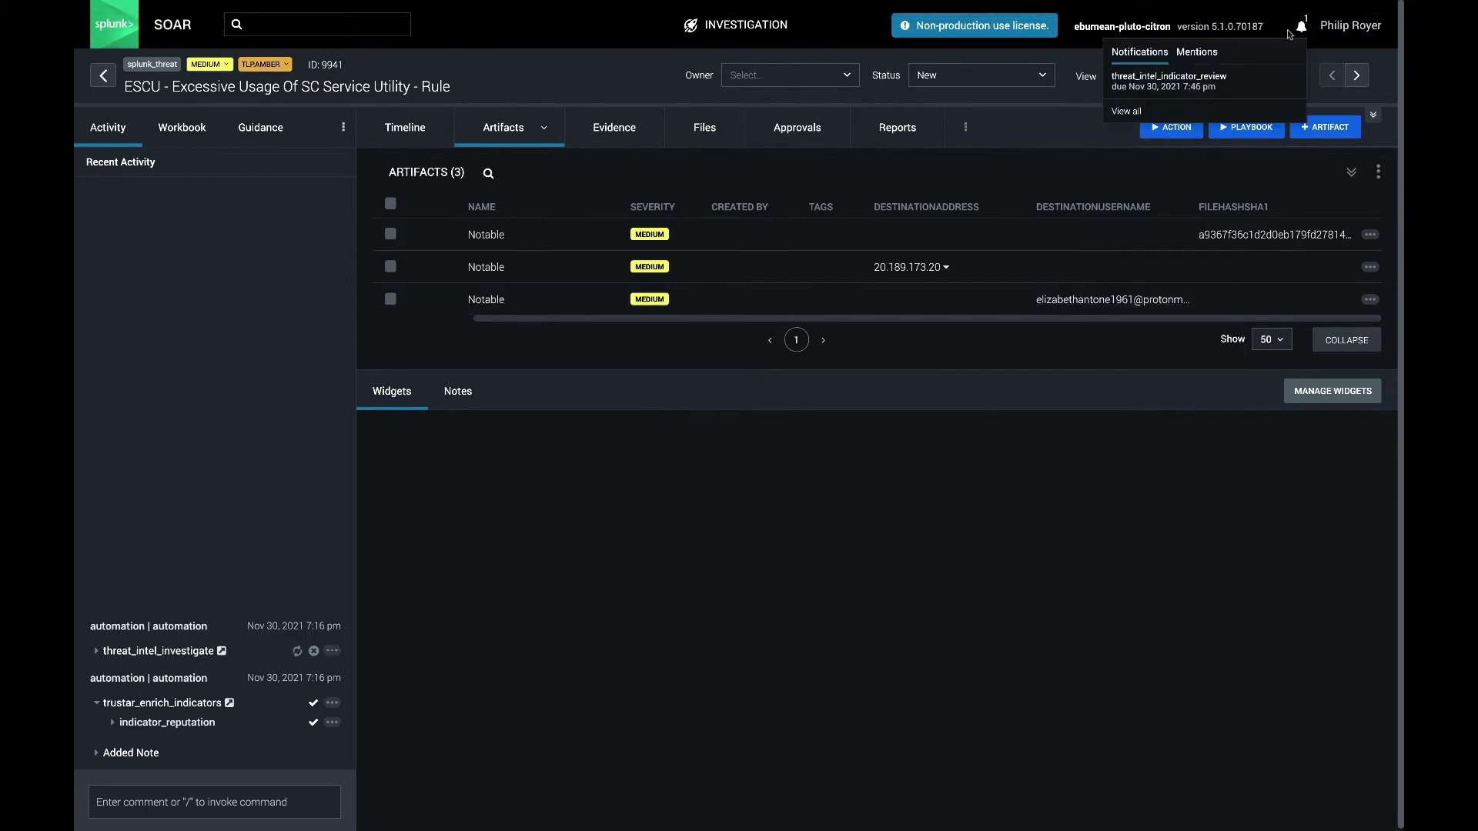
{"action": "left_click", "coordinate": [1193, 81]}
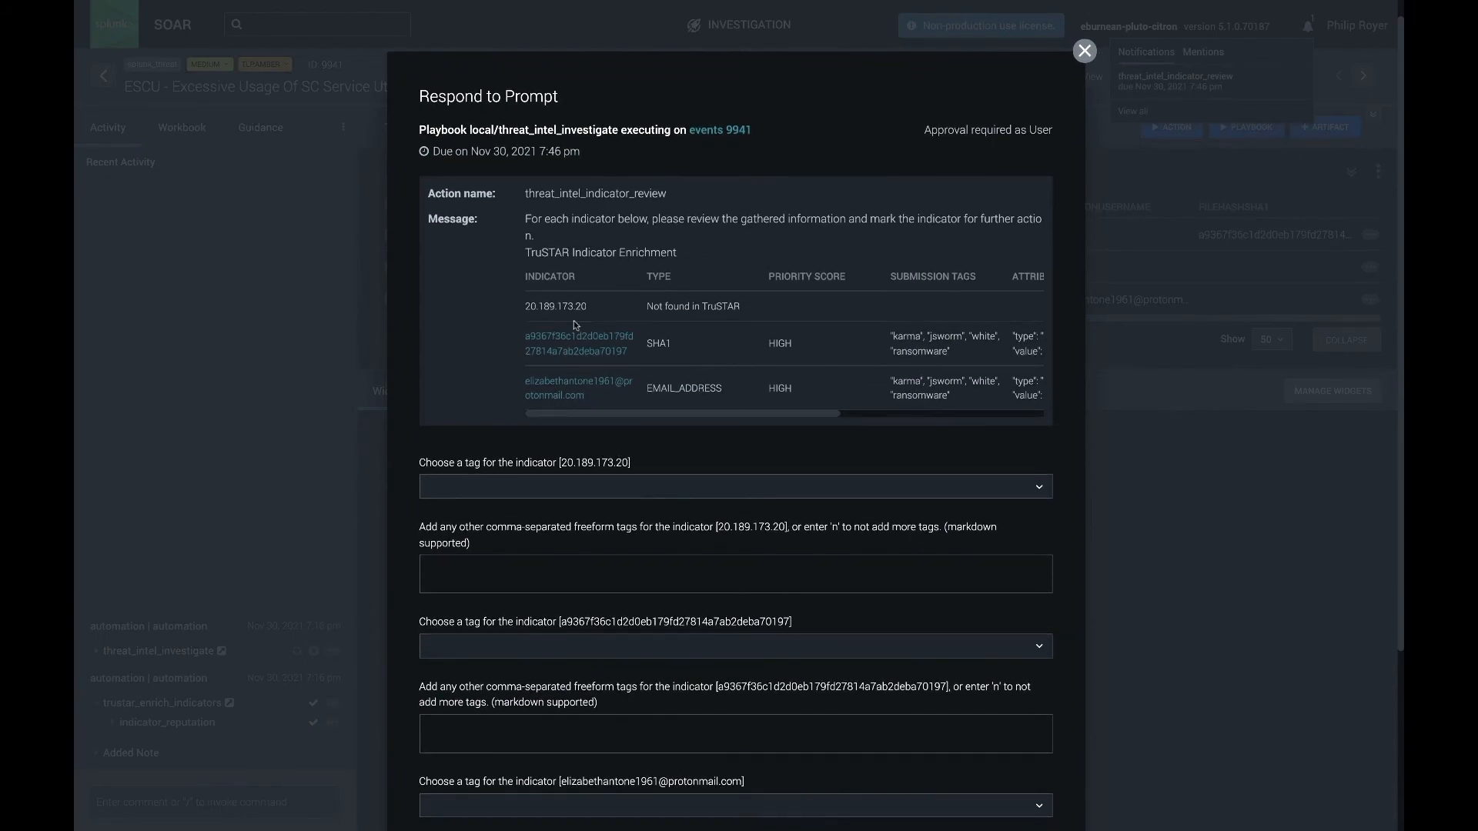
{"action": "scroll", "coordinate": [531, 351], "scroll_direction": "down", "scroll_amount": 1}
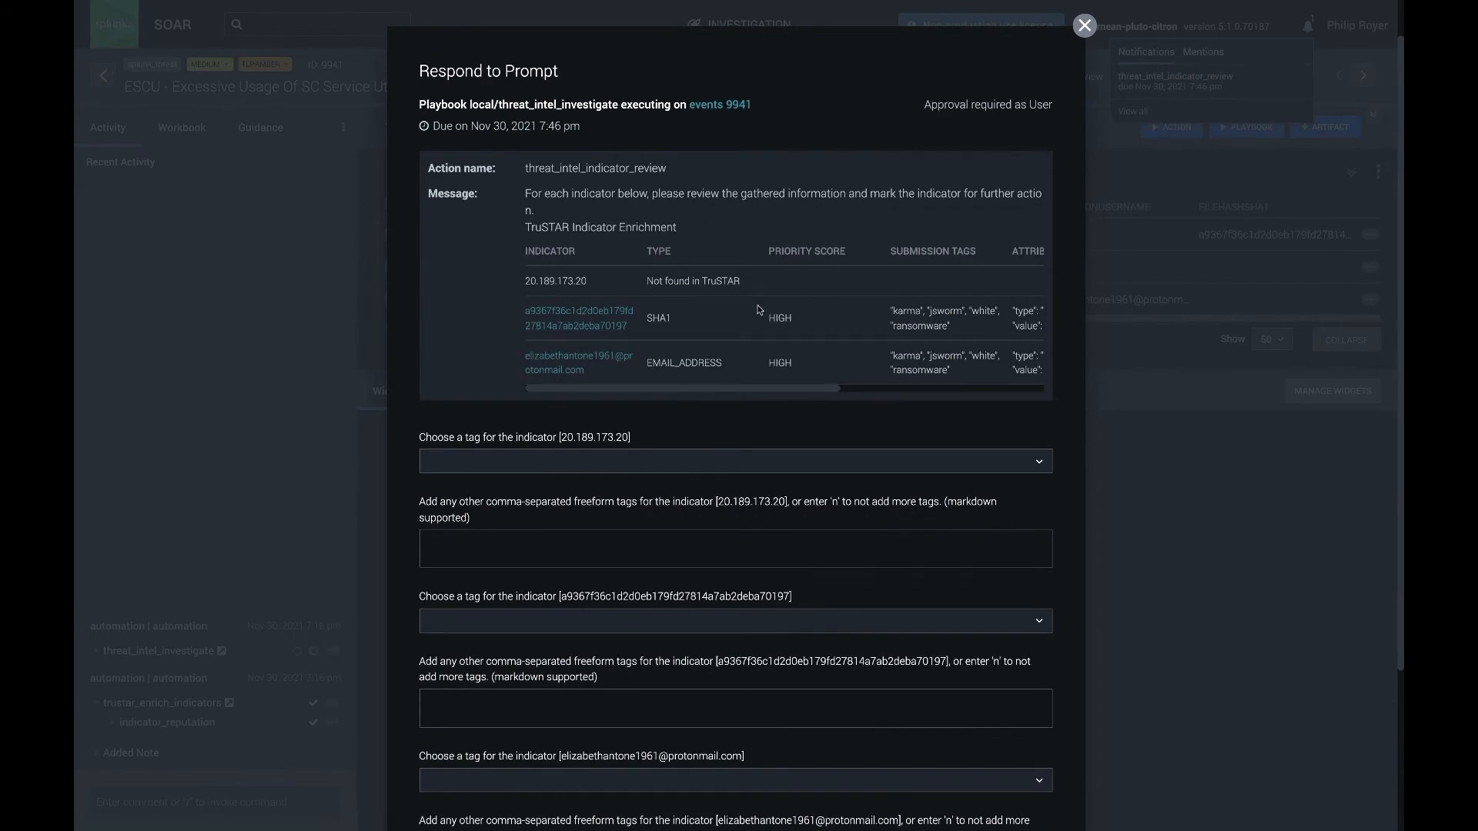
{"action": "scroll", "coordinate": [760, 312], "scroll_direction": "down", "scroll_amount": 1}
{"action": "scroll", "coordinate": [894, 307], "scroll_direction": "right", "scroll_amount": 1}
{"action": "scroll", "coordinate": [895, 306], "scroll_direction": "left", "scroll_amount": 1}
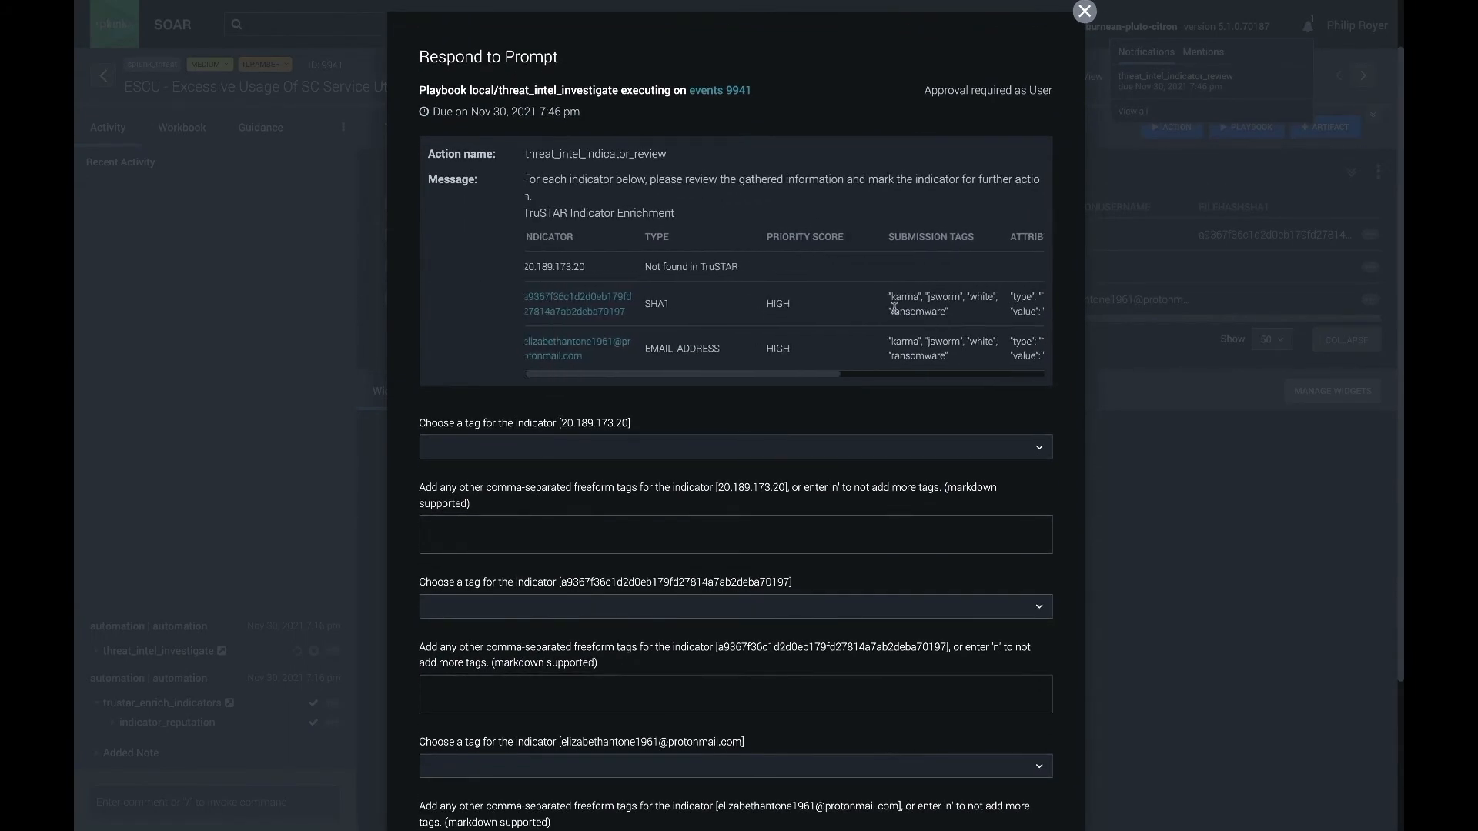
{"action": "scroll", "coordinate": [875, 399], "scroll_direction": "up", "scroll_amount": 1}
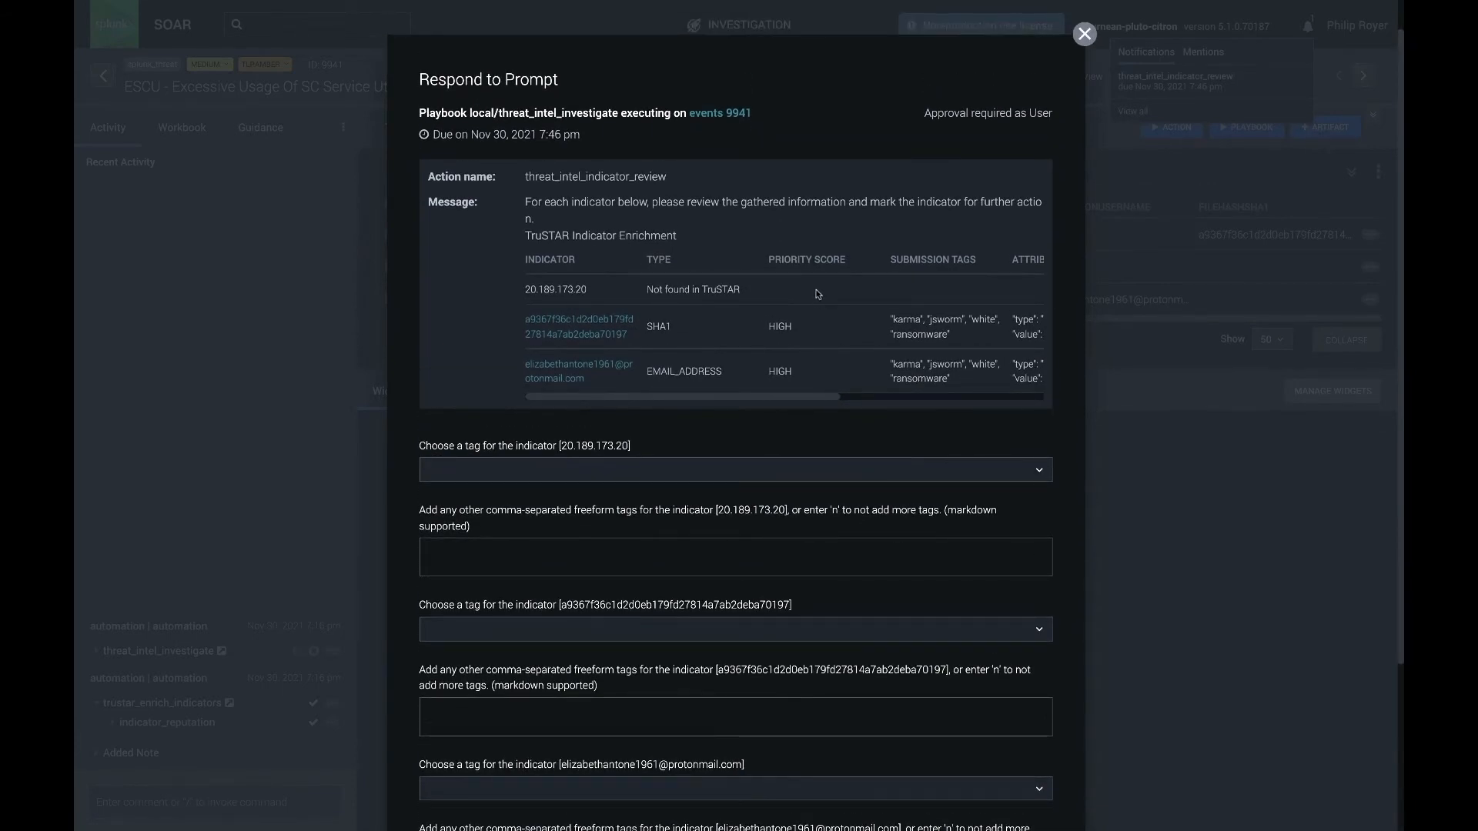
{"action": "scroll", "coordinate": [787, 420], "scroll_direction": "down", "scroll_amount": 1}
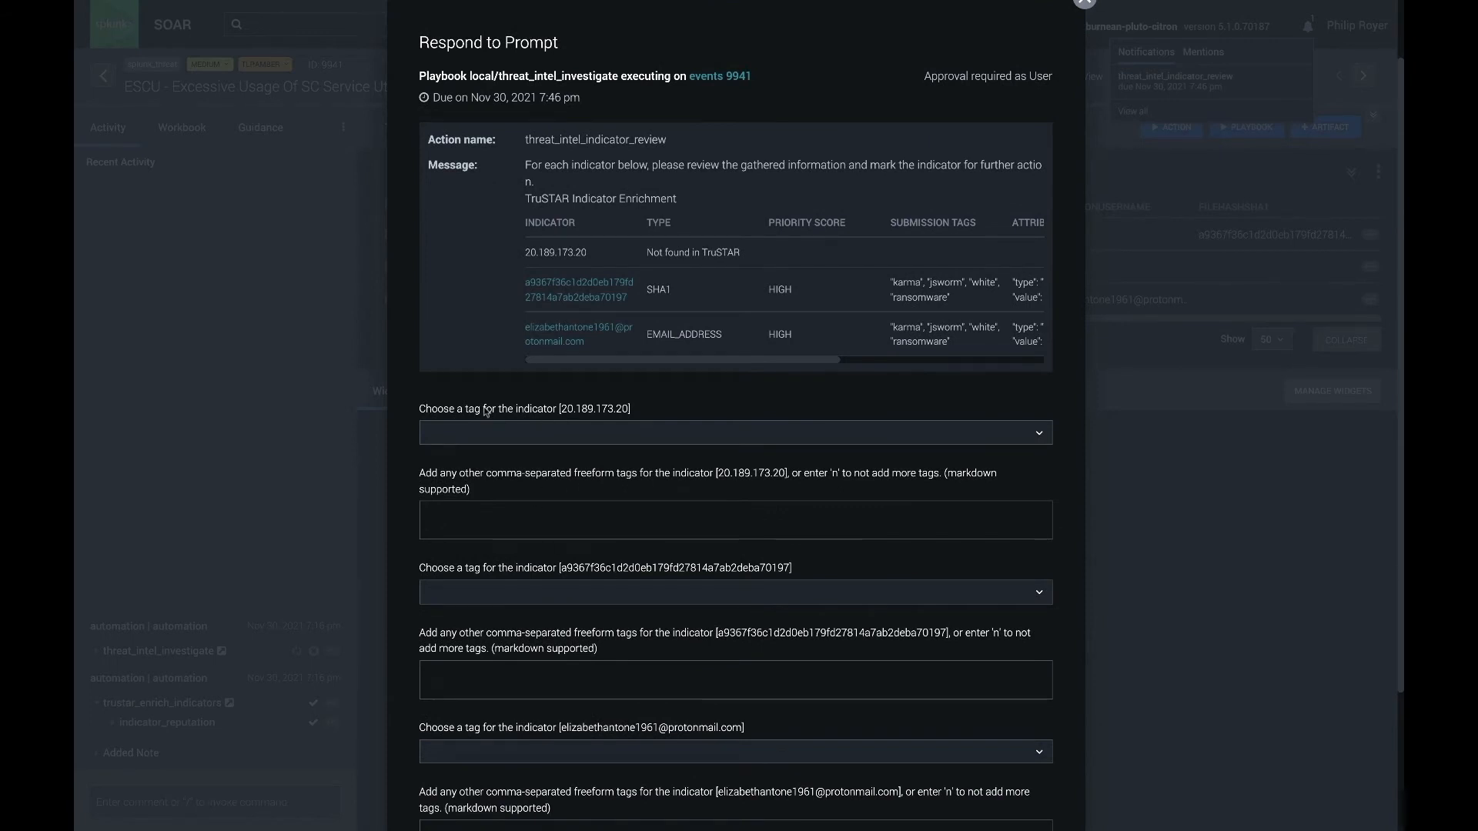
{"action": "scroll", "coordinate": [605, 508], "scroll_direction": "down", "scroll_amount": 1}
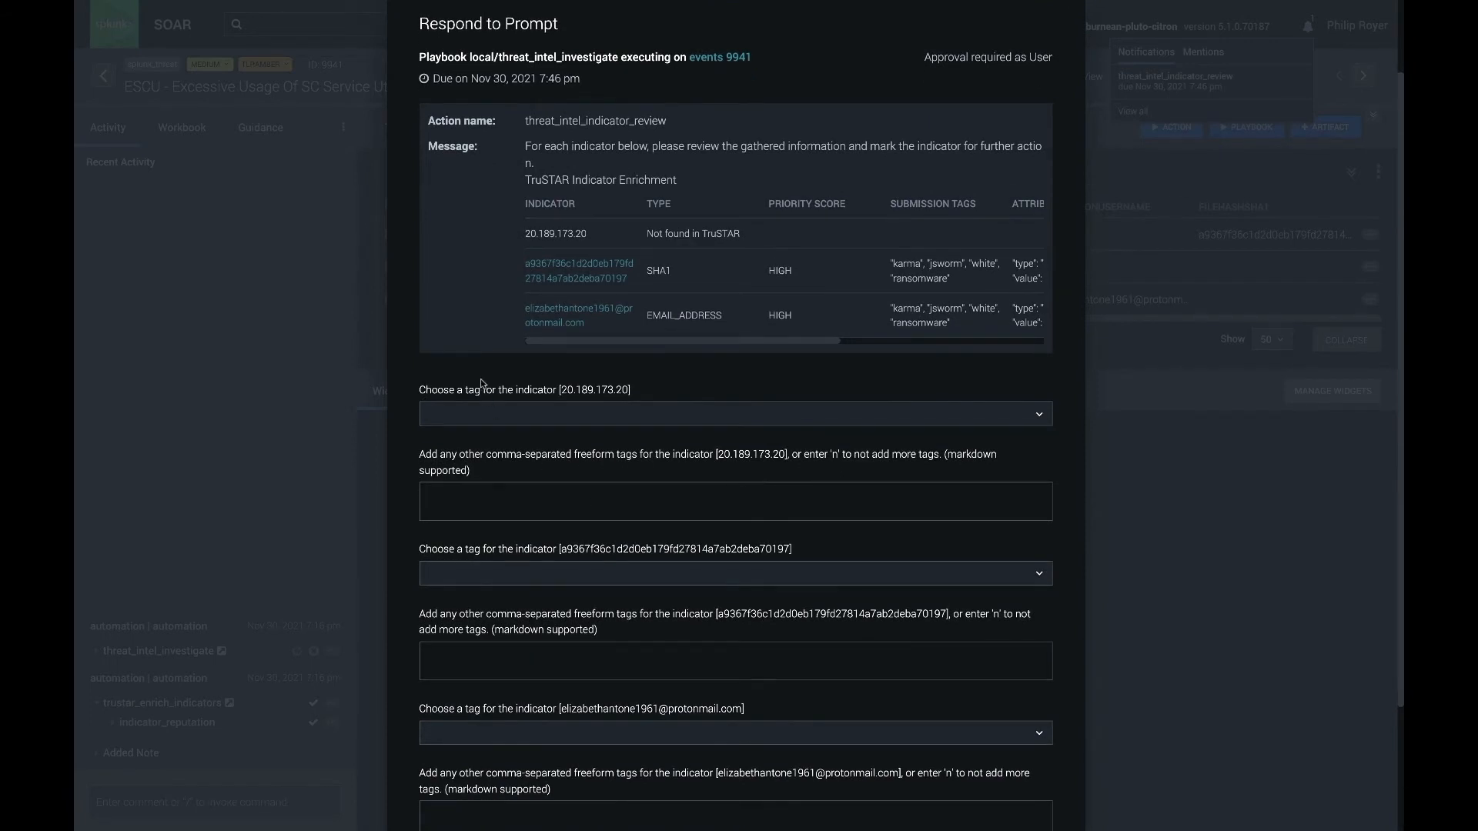
{"action": "scroll", "coordinate": [485, 688], "scroll_direction": "down", "scroll_amount": 2}
{"action": "scroll", "coordinate": [485, 688], "scroll_direction": "up", "scroll_amount": 3}
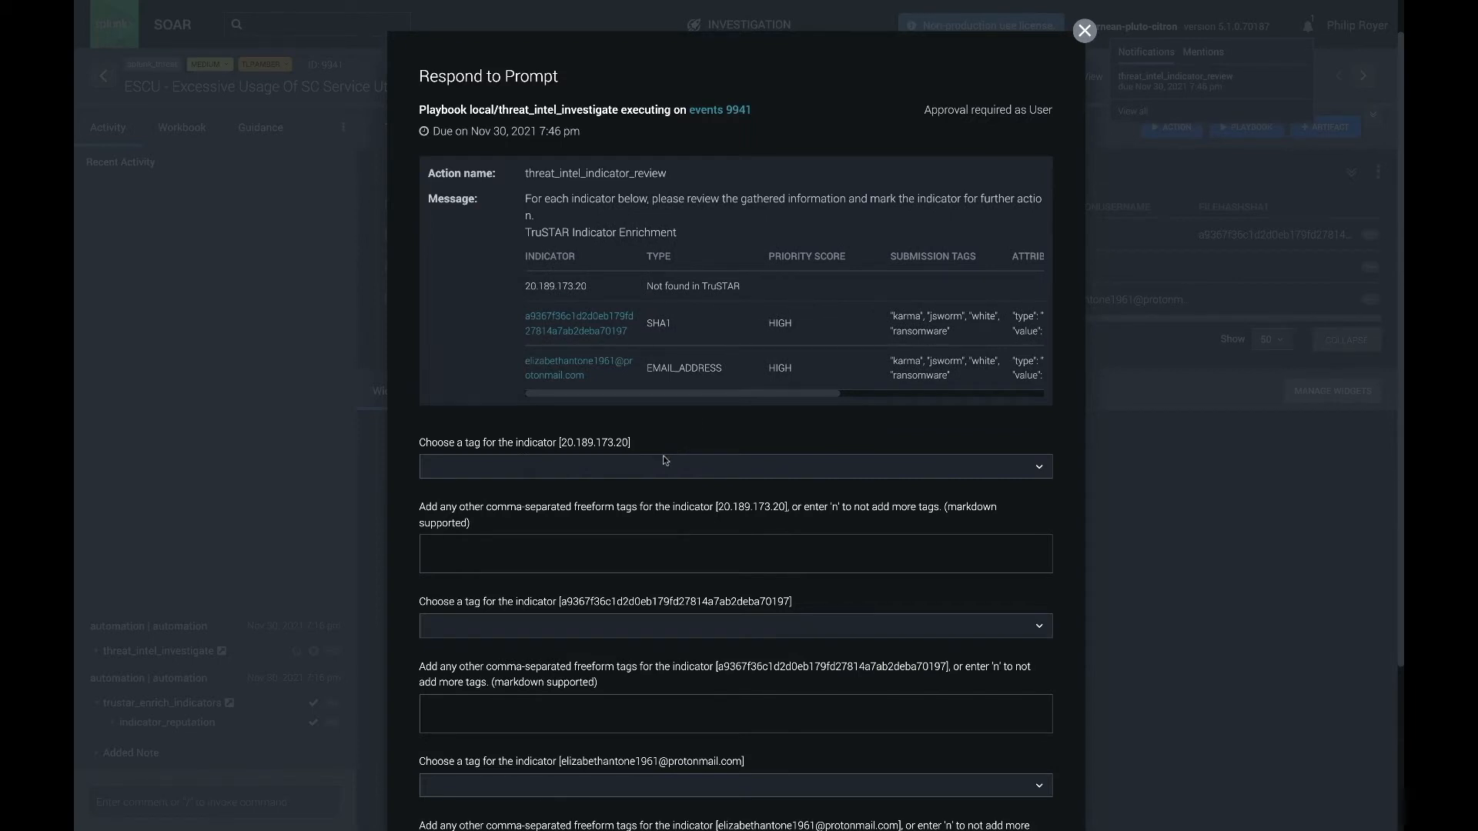
Set the tag choice for indicator 20.189.173.20 to "Do nothing" and enter "n" for its freeform tags
{"action": "left_click", "coordinate": [638, 468]}
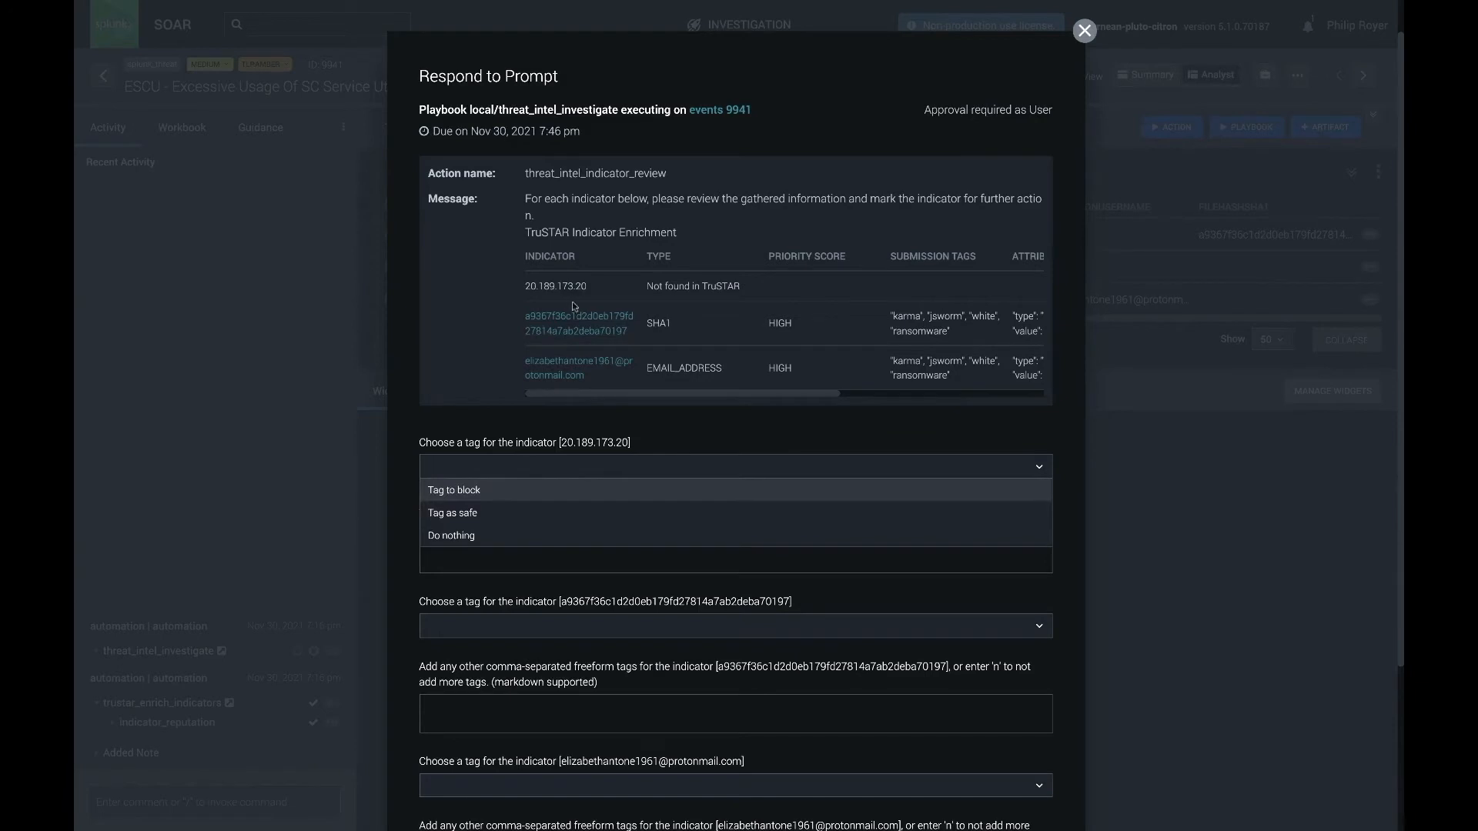
{"action": "left_click", "coordinate": [455, 538]}
{"action": "type", "text": "n"}
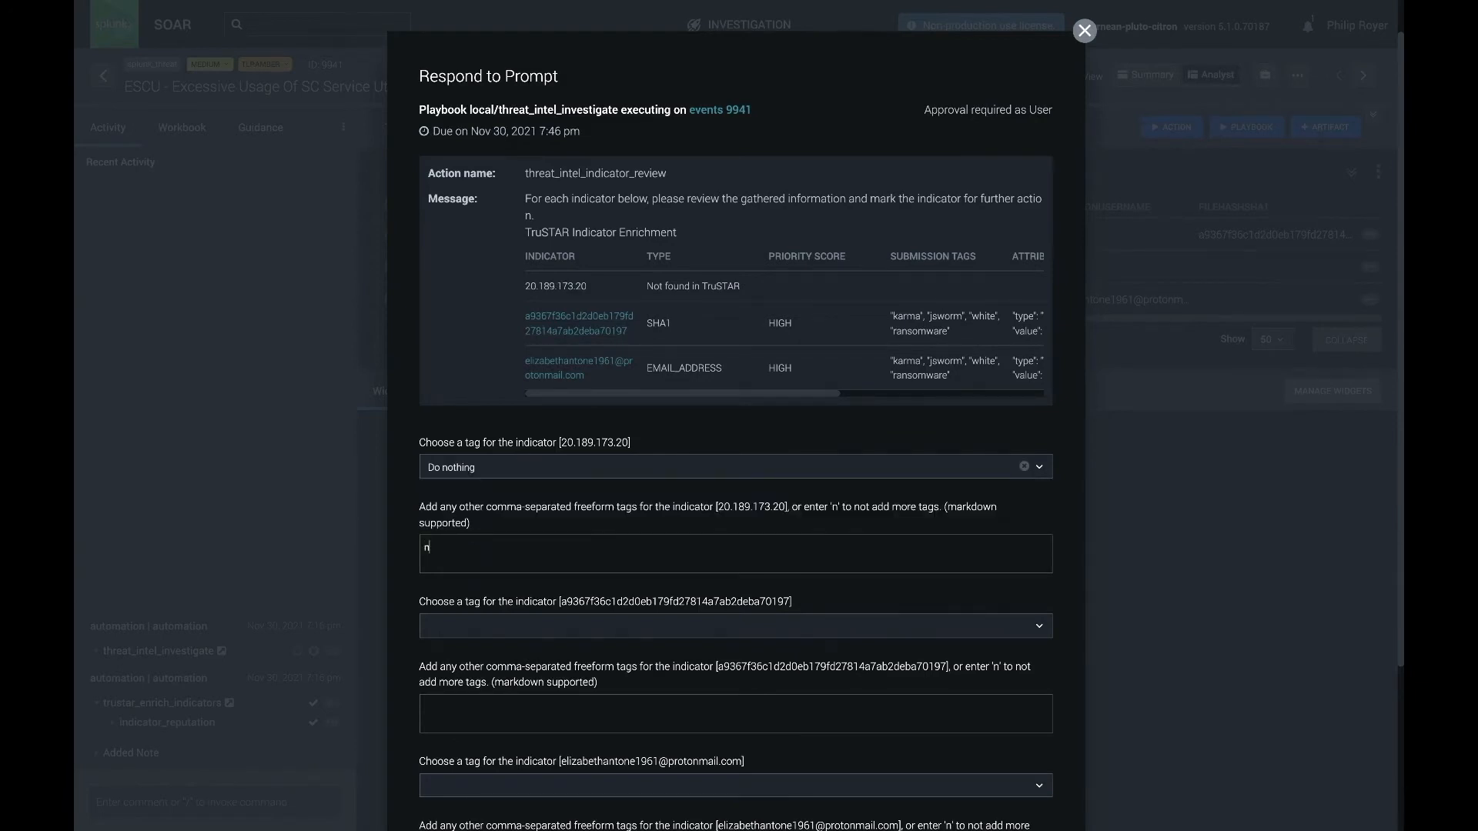
Set the SHA1 hash indicator to "Tag to block" and add the freeform tag ransomware_hash
{"action": "scroll", "coordinate": [563, 556], "scroll_direction": "down", "scroll_amount": 1}
{"action": "type", "text": "bl"}
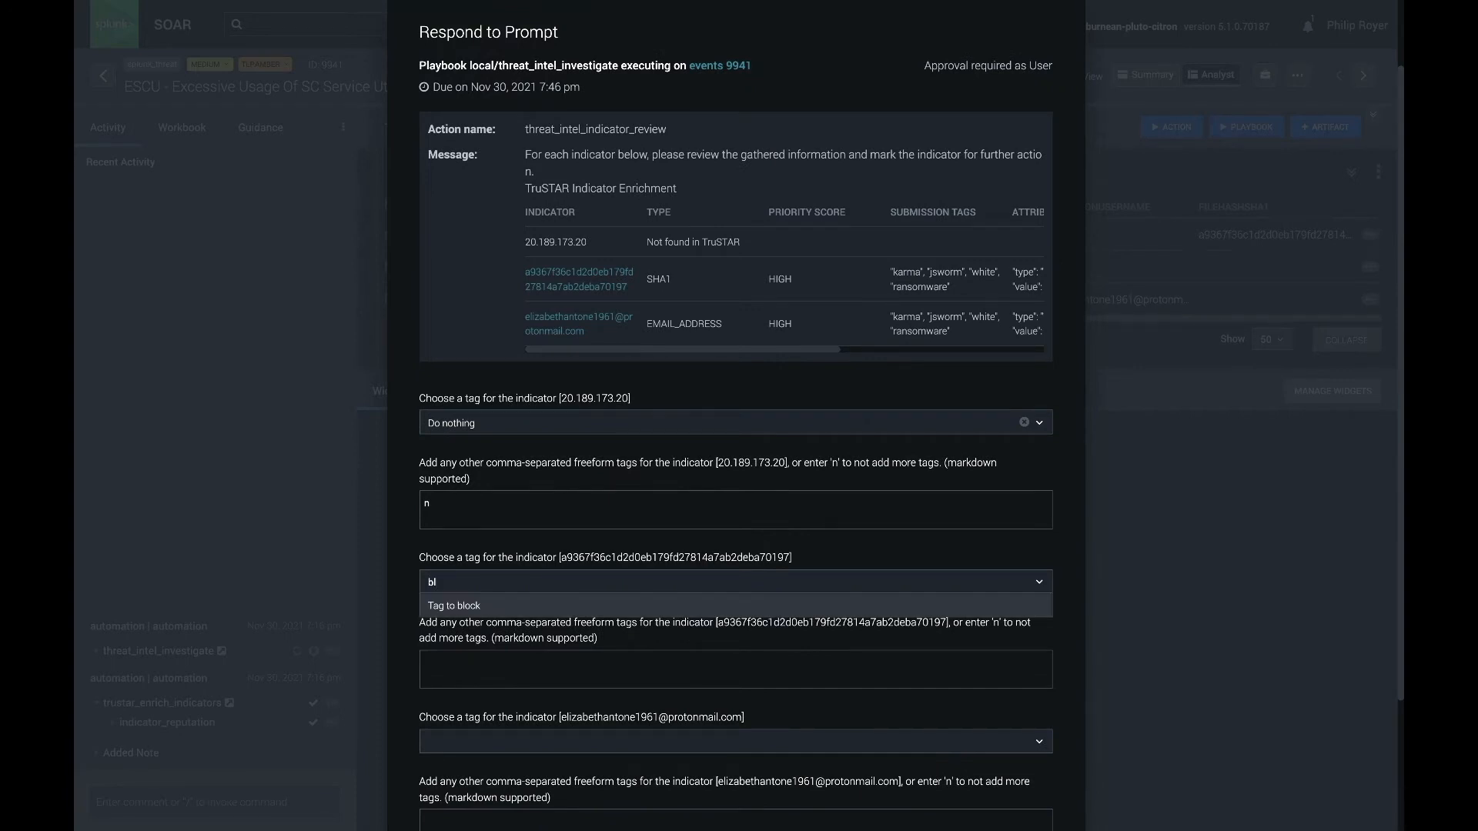
{"action": "scroll", "coordinate": [929, 289], "scroll_direction": "right", "scroll_amount": 3}
{"action": "scroll", "coordinate": [929, 288], "scroll_direction": "right", "scroll_amount": 1}
{"action": "scroll", "coordinate": [929, 289], "scroll_direction": "left", "scroll_amount": 2}
{"action": "scroll", "coordinate": [929, 289], "scroll_direction": "right", "scroll_amount": 1}
{"action": "scroll", "coordinate": [930, 288], "scroll_direction": "left", "scroll_amount": 1}
{"action": "scroll", "coordinate": [930, 289], "scroll_direction": "left", "scroll_amount": 3}
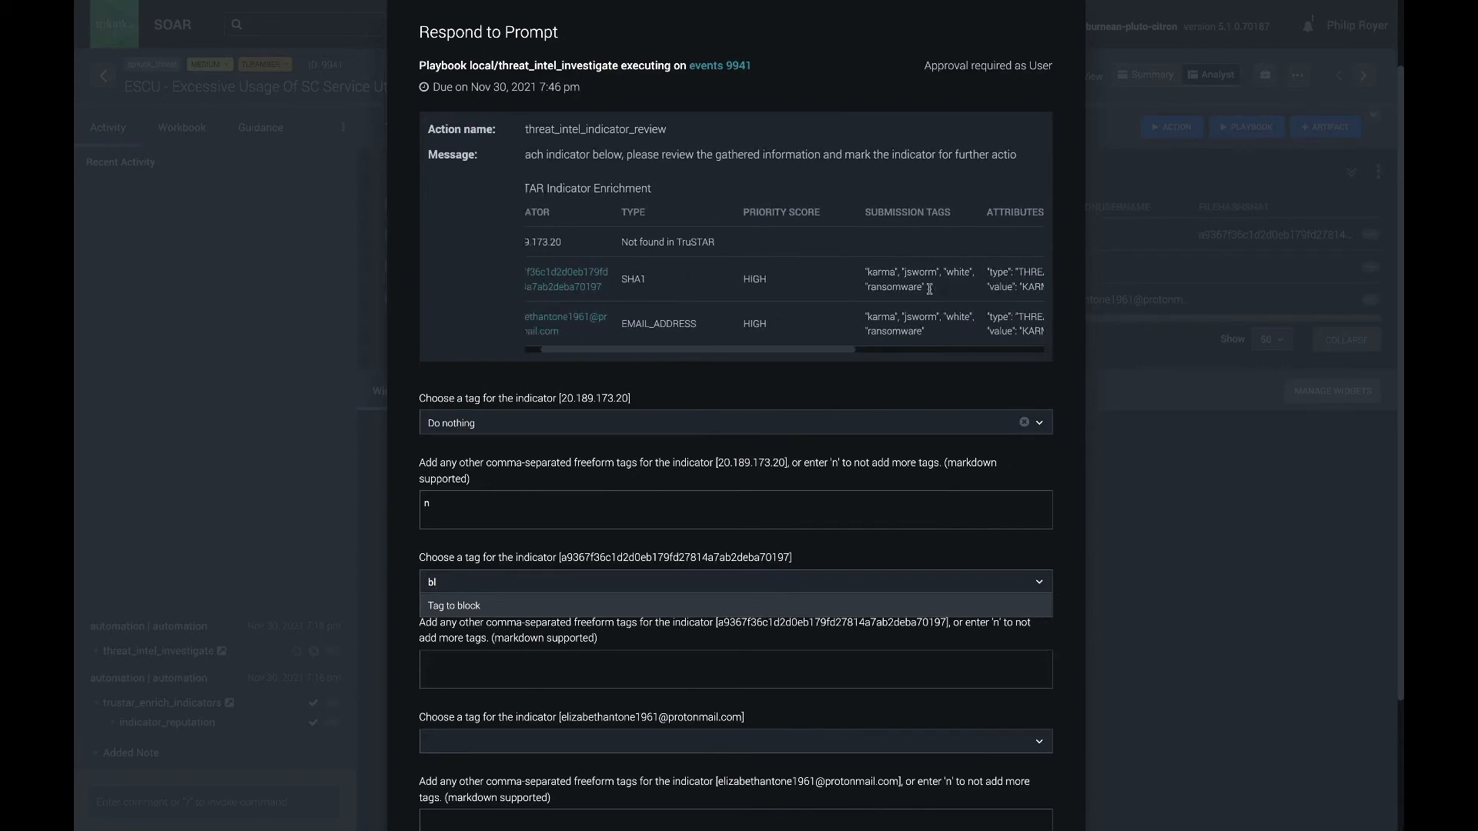
{"action": "key", "text": "Return"}
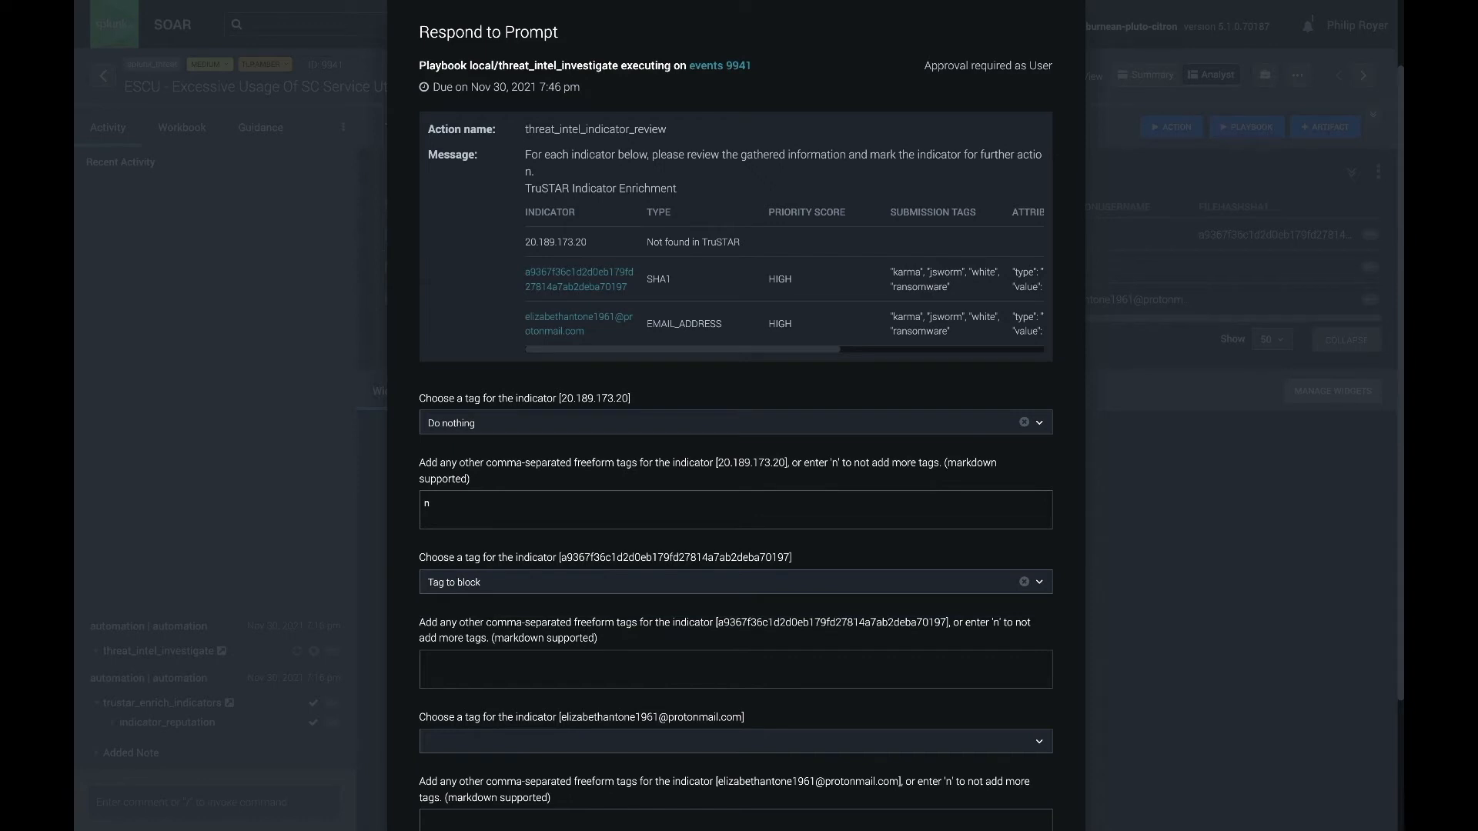
{"action": "type", "text": "ransomware_hash"}
{"action": "key", "text": "Tab"}
Set the e-mail address indicator to "Tag to block" and add the freeform tag ransomware_email
{"action": "type", "text": "b"}
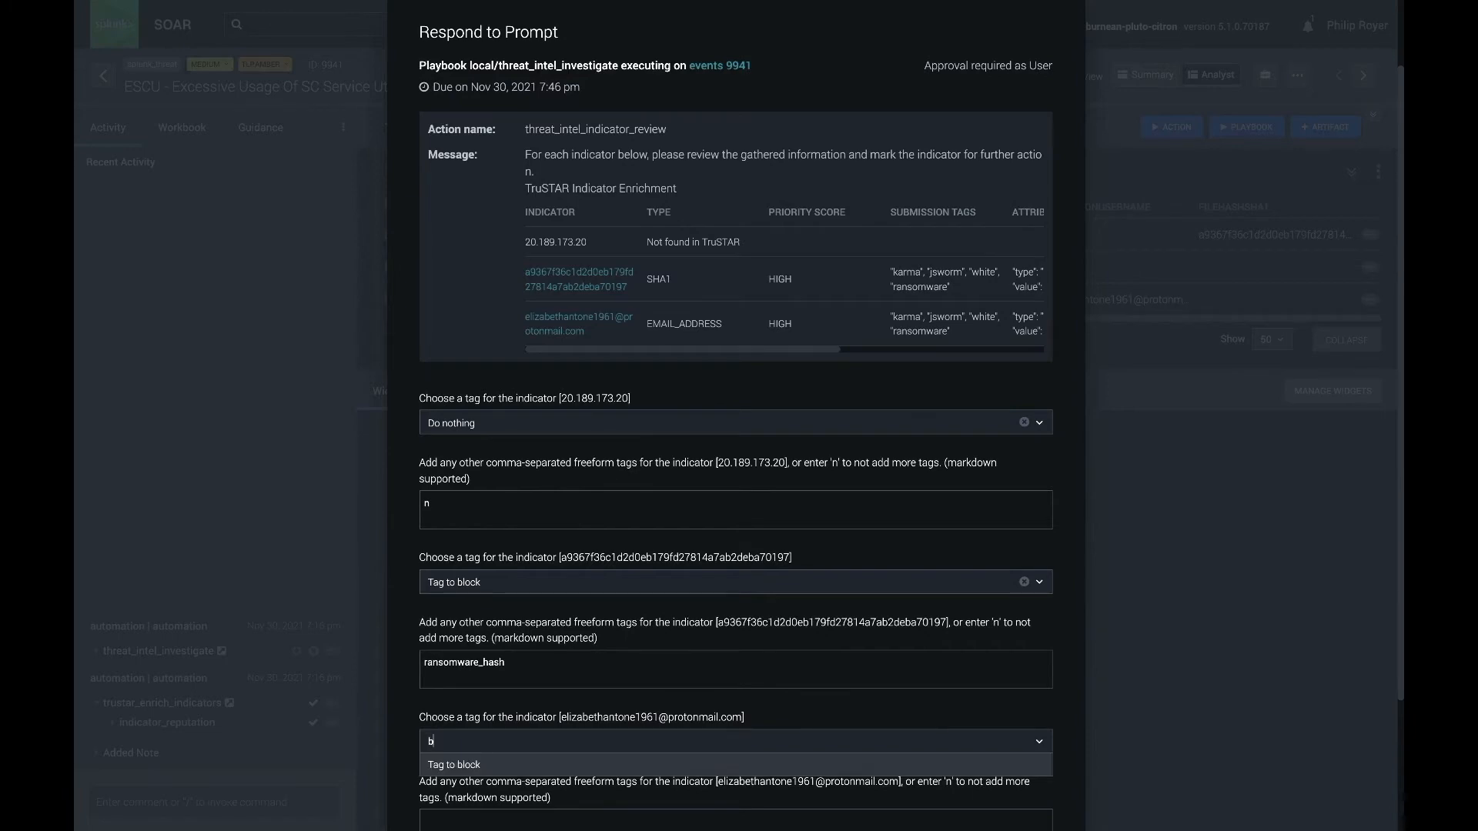
{"action": "key", "text": "Return"}
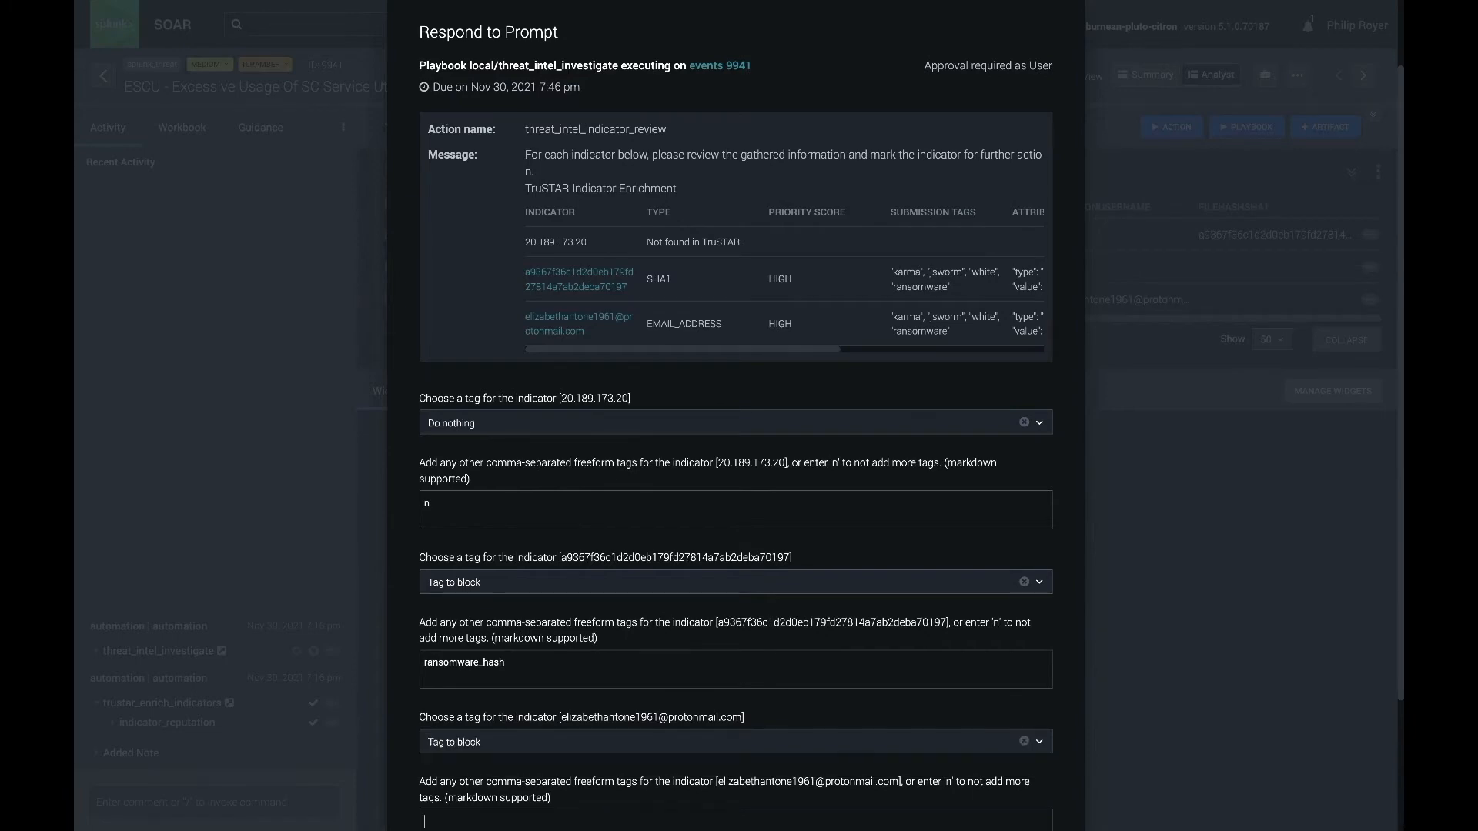
{"action": "scroll", "coordinate": [797, 524], "scroll_direction": "down", "scroll_amount": 3}
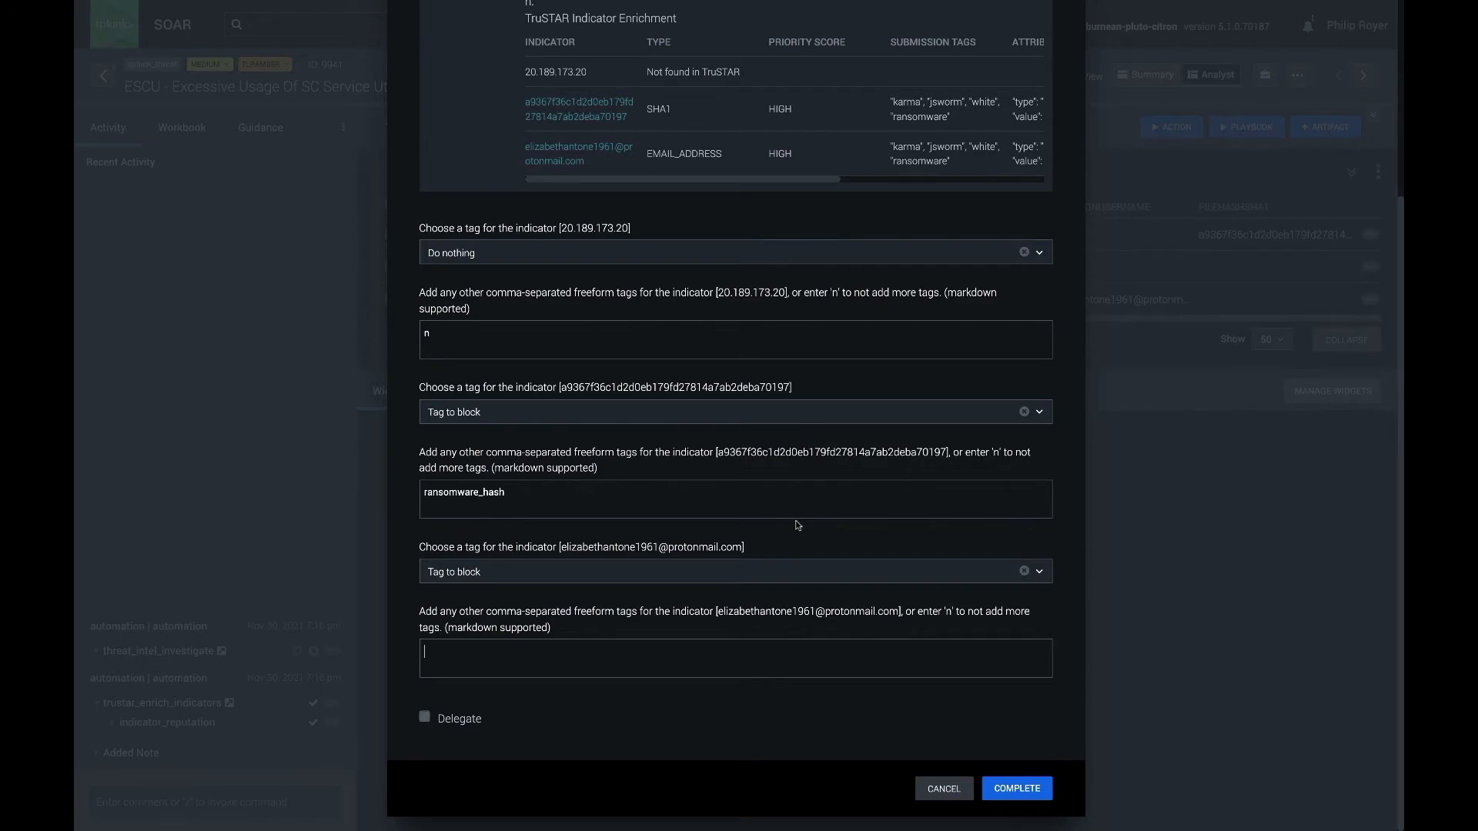
{"action": "type", "text": "ransomwa"}
{"action": "type", "text": "re_"}
{"action": "type", "text": "email"}
Look up the SHA1 hash from the enrichment table in TruSTAR and open its indicator details and relationship graph
{"action": "scroll", "coordinate": [809, 464], "scroll_direction": "up", "scroll_amount": 1}
{"action": "scroll", "coordinate": [808, 464], "scroll_direction": "down", "scroll_amount": 1}
{"action": "scroll", "coordinate": [954, 623], "scroll_direction": "up", "scroll_amount": 3}
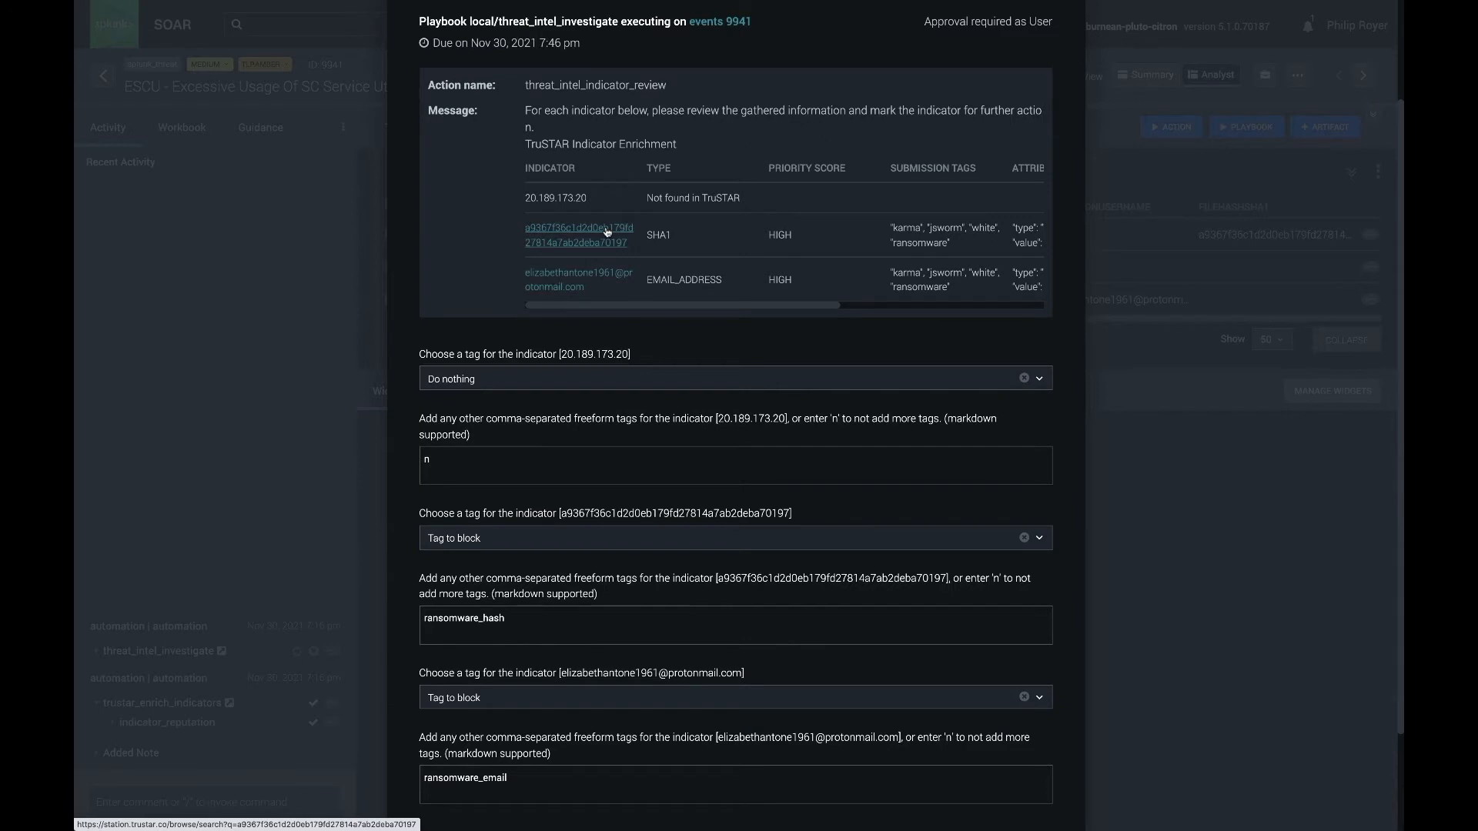
{"action": "left_click", "coordinate": [572, 275]}
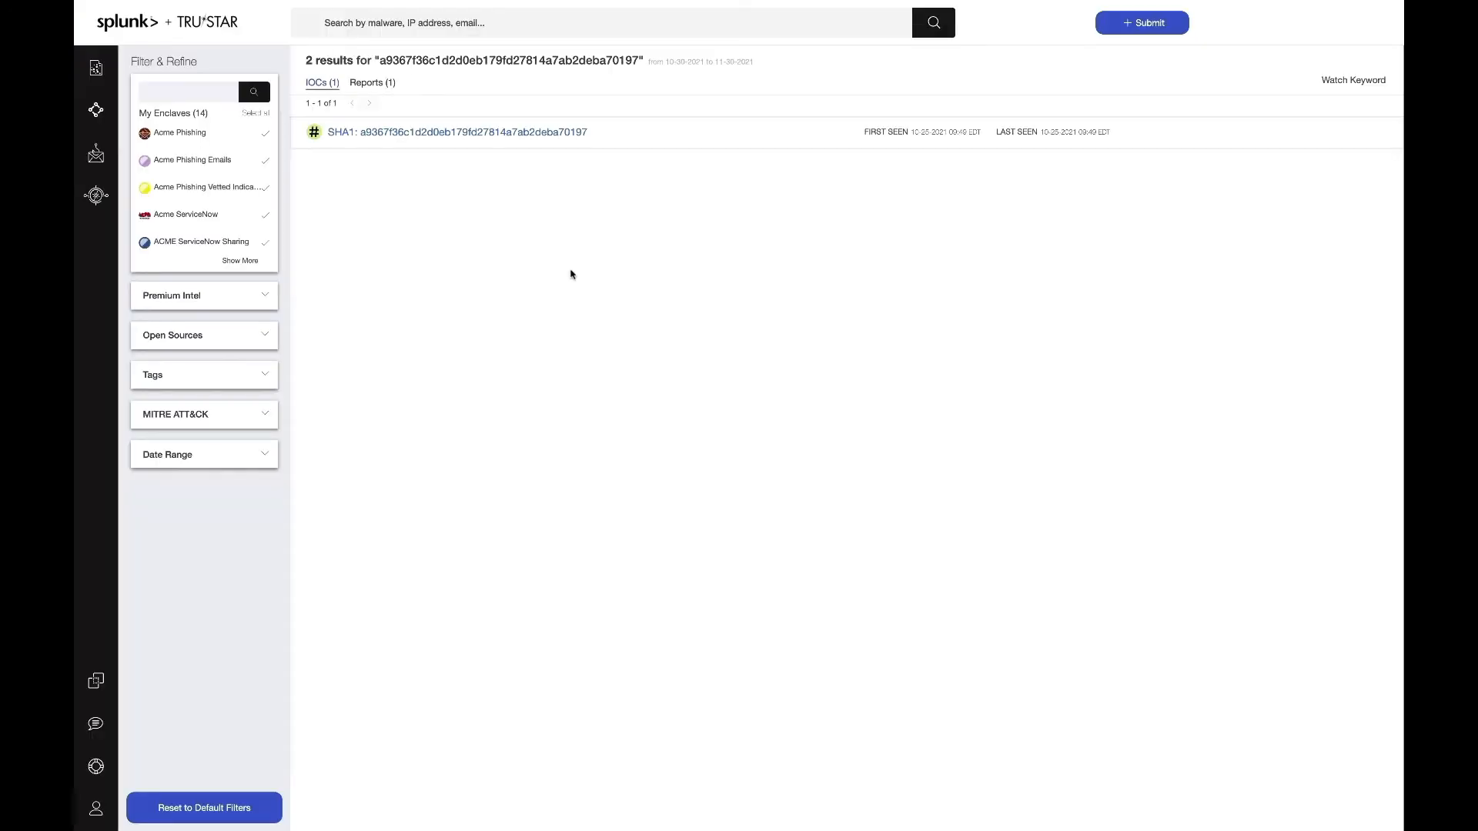
{"action": "left_click", "coordinate": [467, 132]}
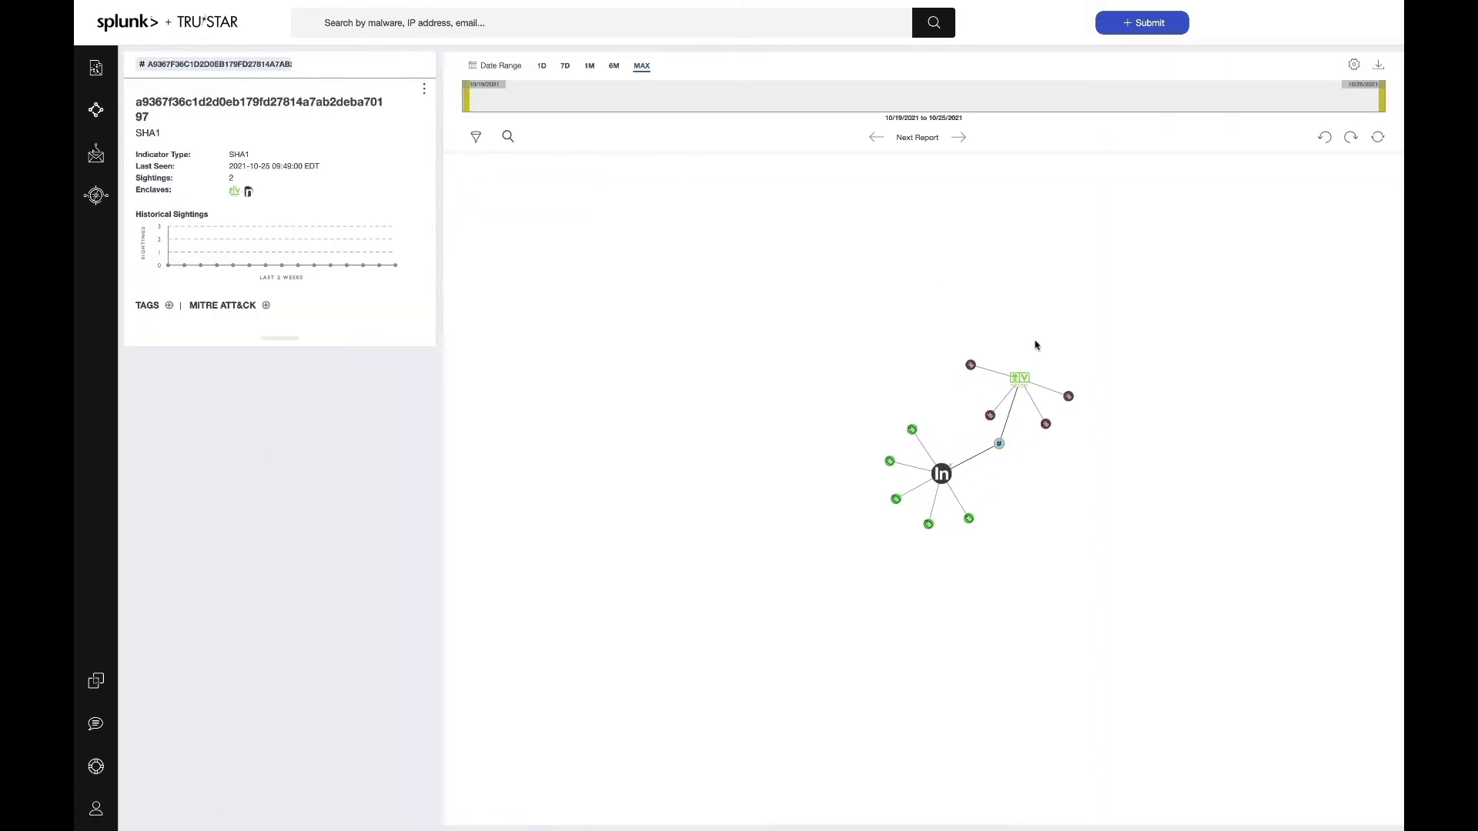
Open the linked Karma Ransomware report in the graph and examine its extracted indicators
{"action": "left_click", "coordinate": [1022, 381]}
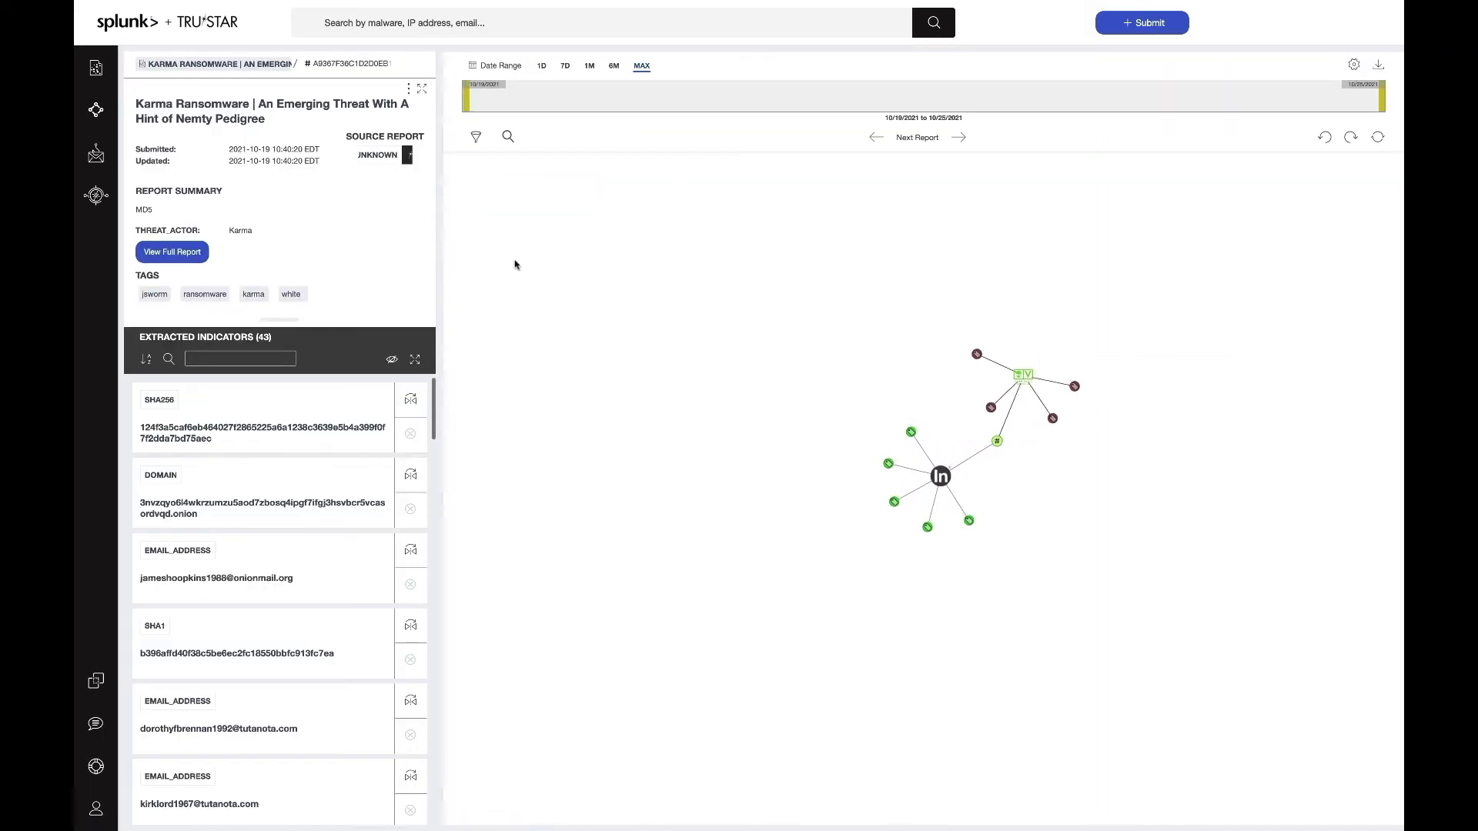
{"action": "left_click_drag", "start_coordinate": [136, 104], "coordinate": [223, 104]}
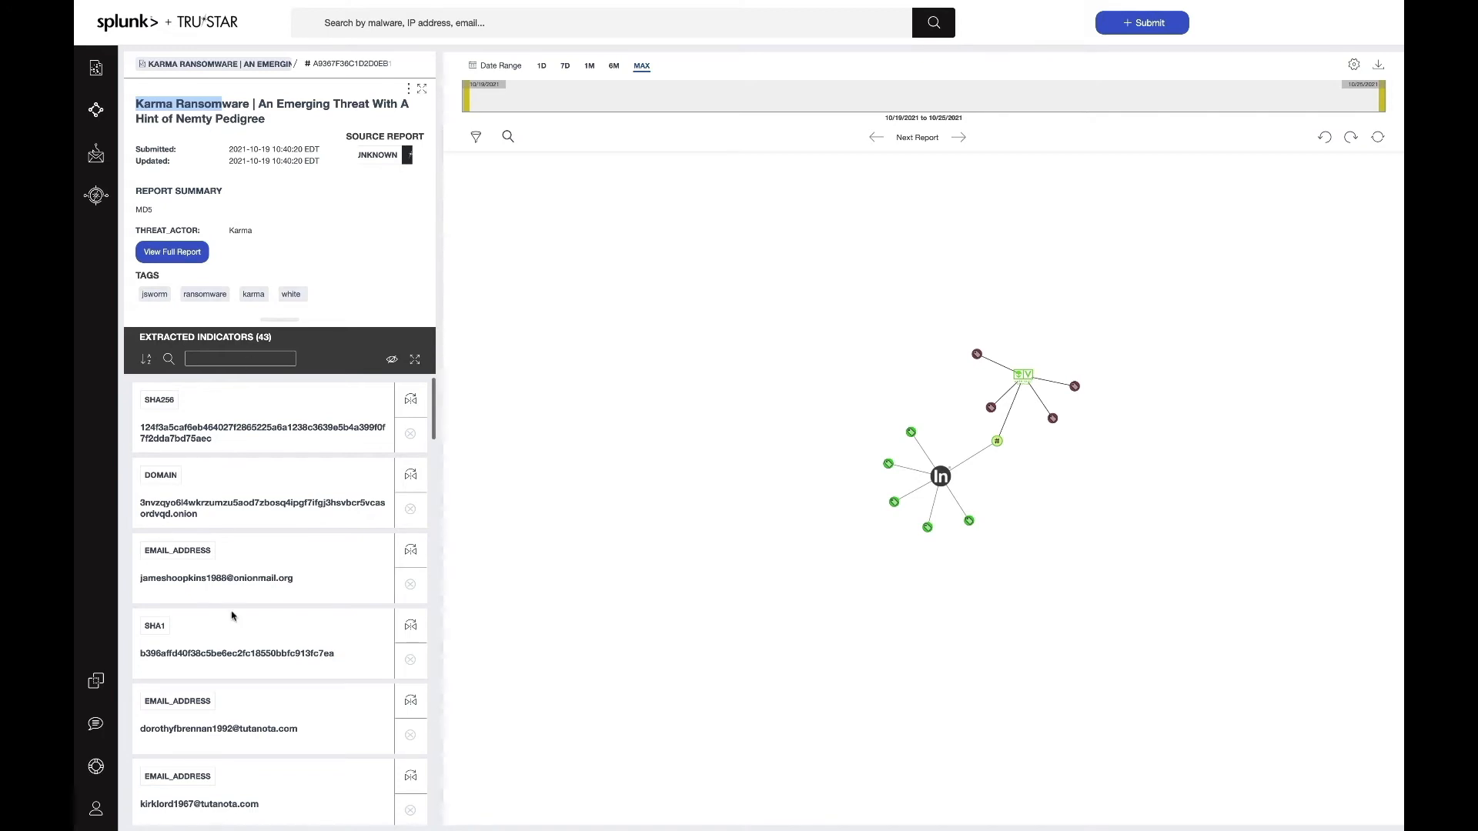
{"action": "scroll", "coordinate": [233, 615], "scroll_direction": "down", "scroll_amount": 2}
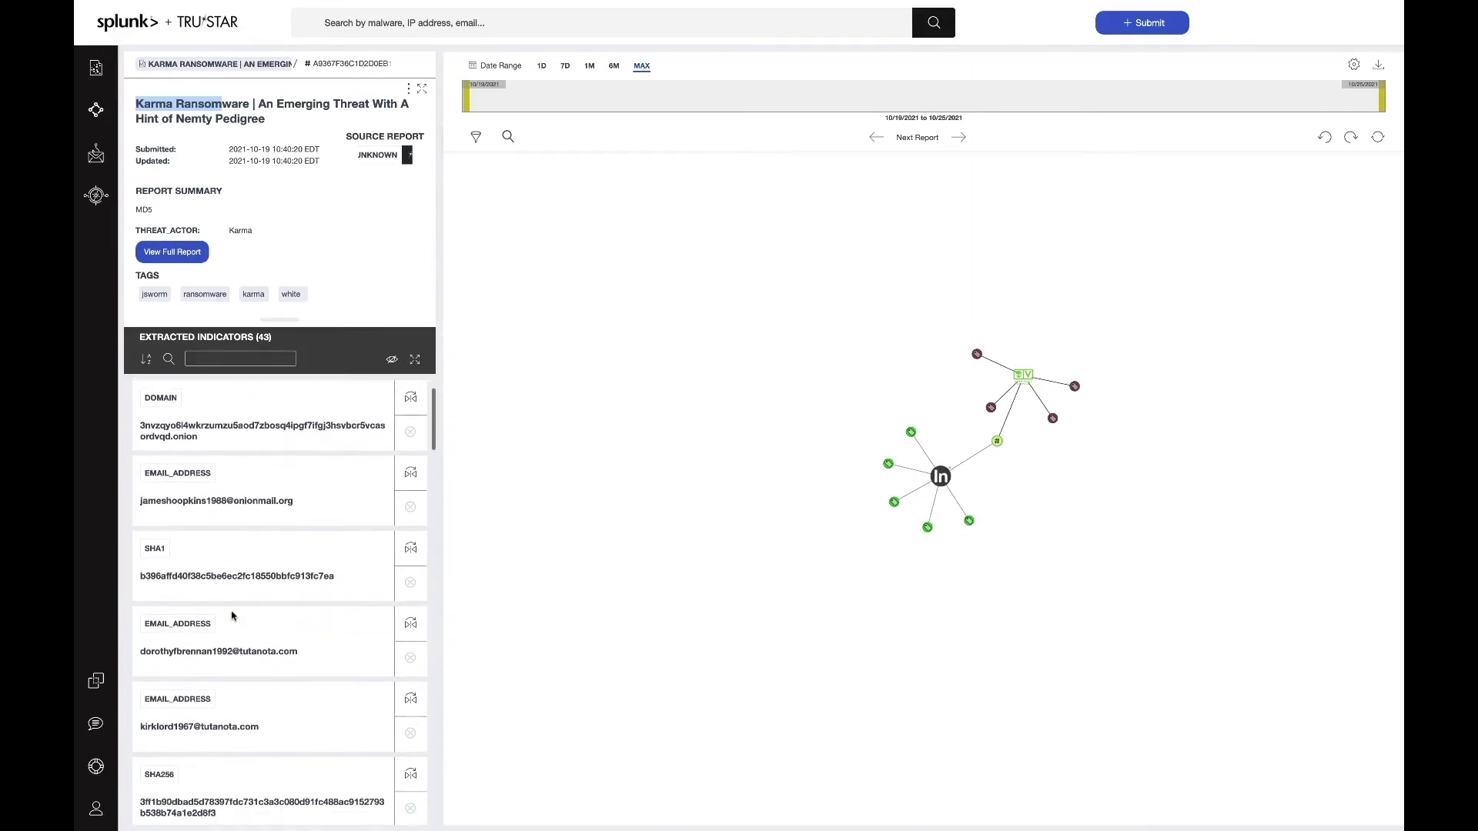
{"action": "scroll", "coordinate": [238, 643], "scroll_direction": "down", "scroll_amount": 2}
{"action": "scroll", "coordinate": [223, 546], "scroll_direction": "down", "scroll_amount": 5}
{"action": "scroll", "coordinate": [233, 619], "scroll_direction": "down", "scroll_amount": 3}
{"action": "scroll", "coordinate": [233, 619], "scroll_direction": "down", "scroll_amount": 1}
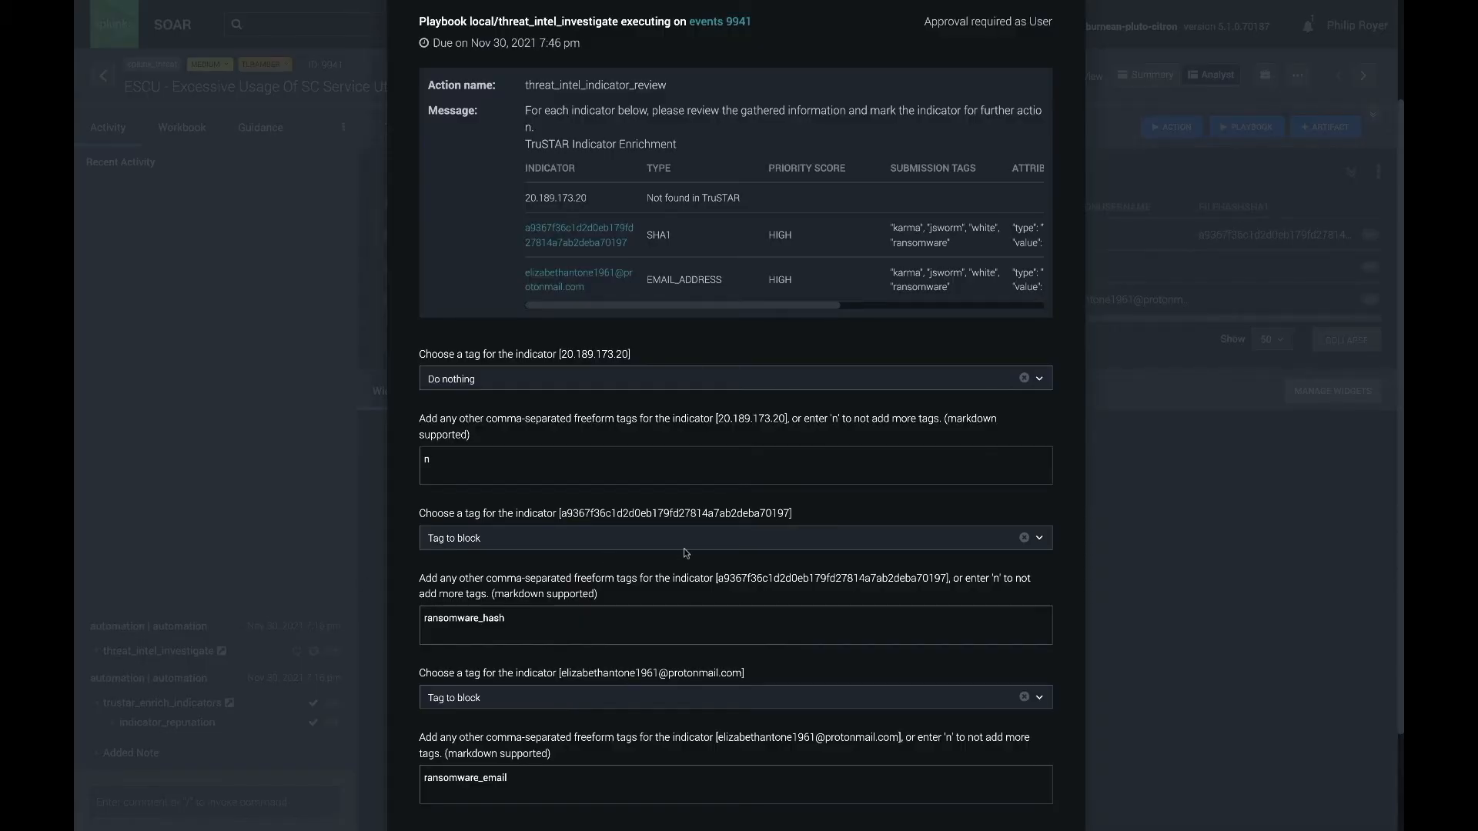
Review the chosen tags for all three indicators and complete the threat_intel_indicator_review prompt
{"action": "scroll", "coordinate": [688, 554], "scroll_direction": "down", "scroll_amount": 2}
{"action": "scroll", "coordinate": [897, 583], "scroll_direction": "up", "scroll_amount": 4}
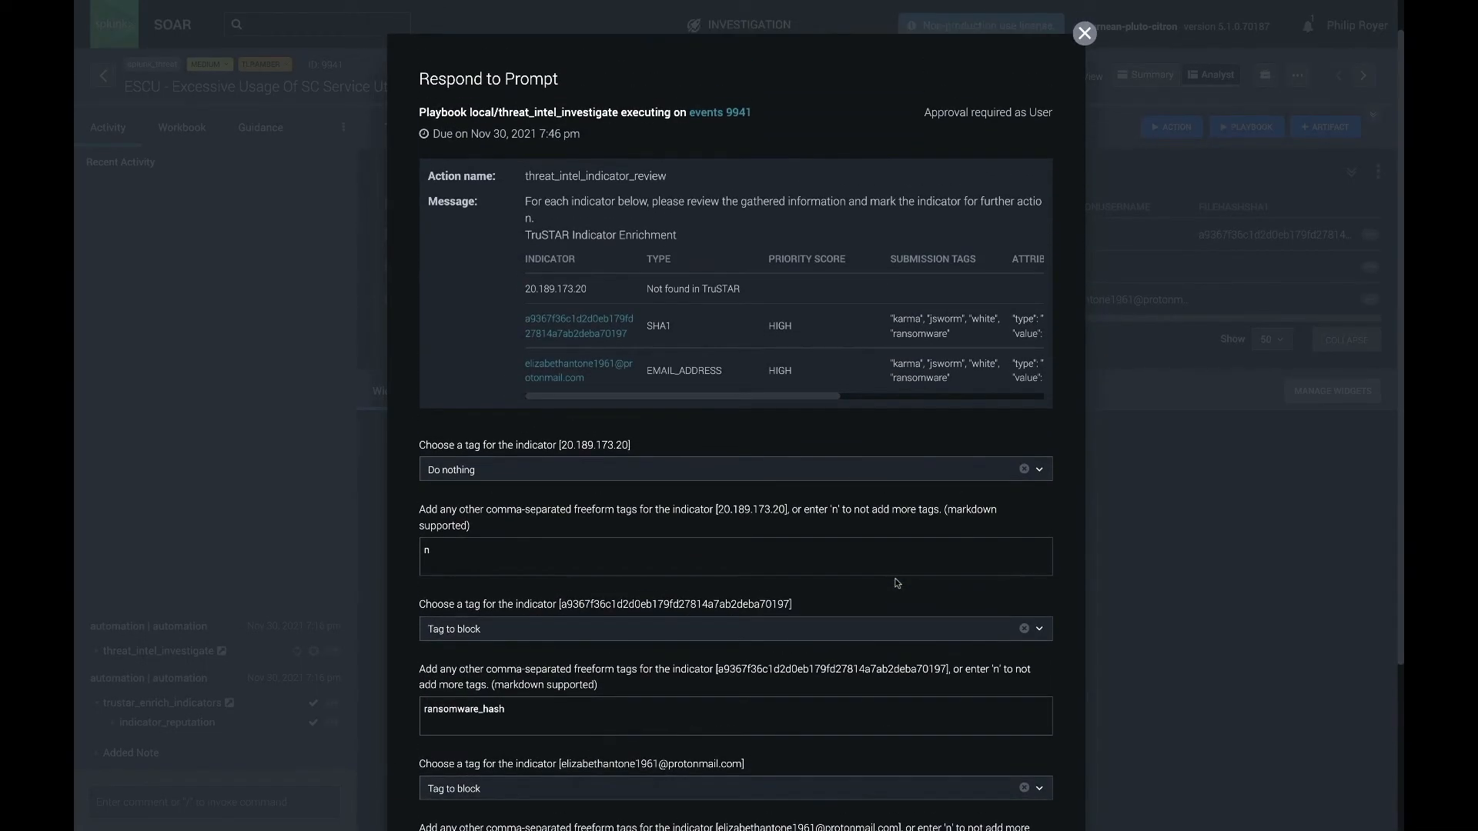
{"action": "scroll", "coordinate": [893, 582], "scroll_direction": "down", "scroll_amount": 4}
{"action": "scroll", "coordinate": [776, 498], "scroll_direction": "down", "scroll_amount": 1}
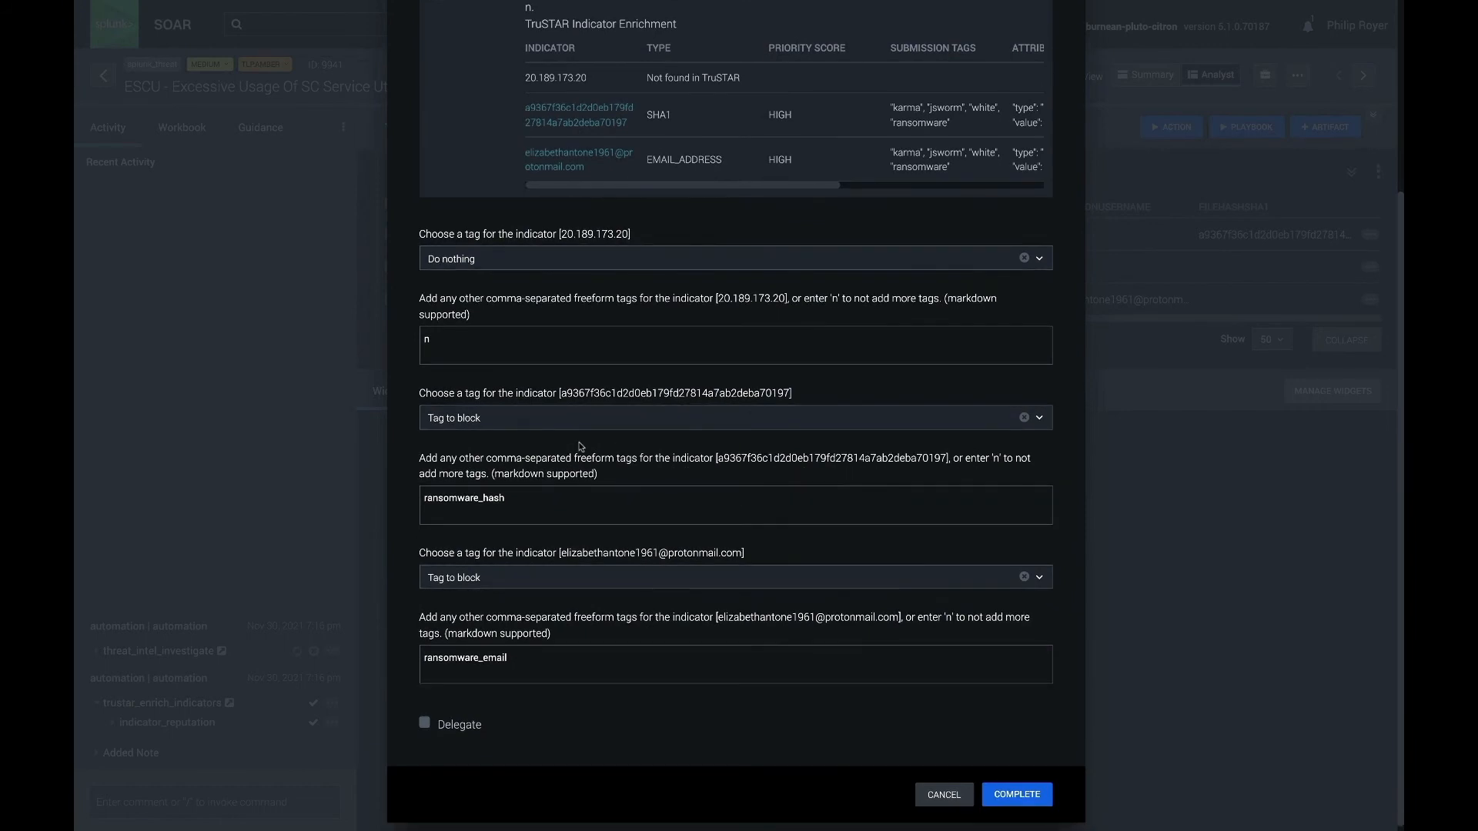
{"action": "scroll", "coordinate": [612, 408], "scroll_direction": "up", "scroll_amount": 1}
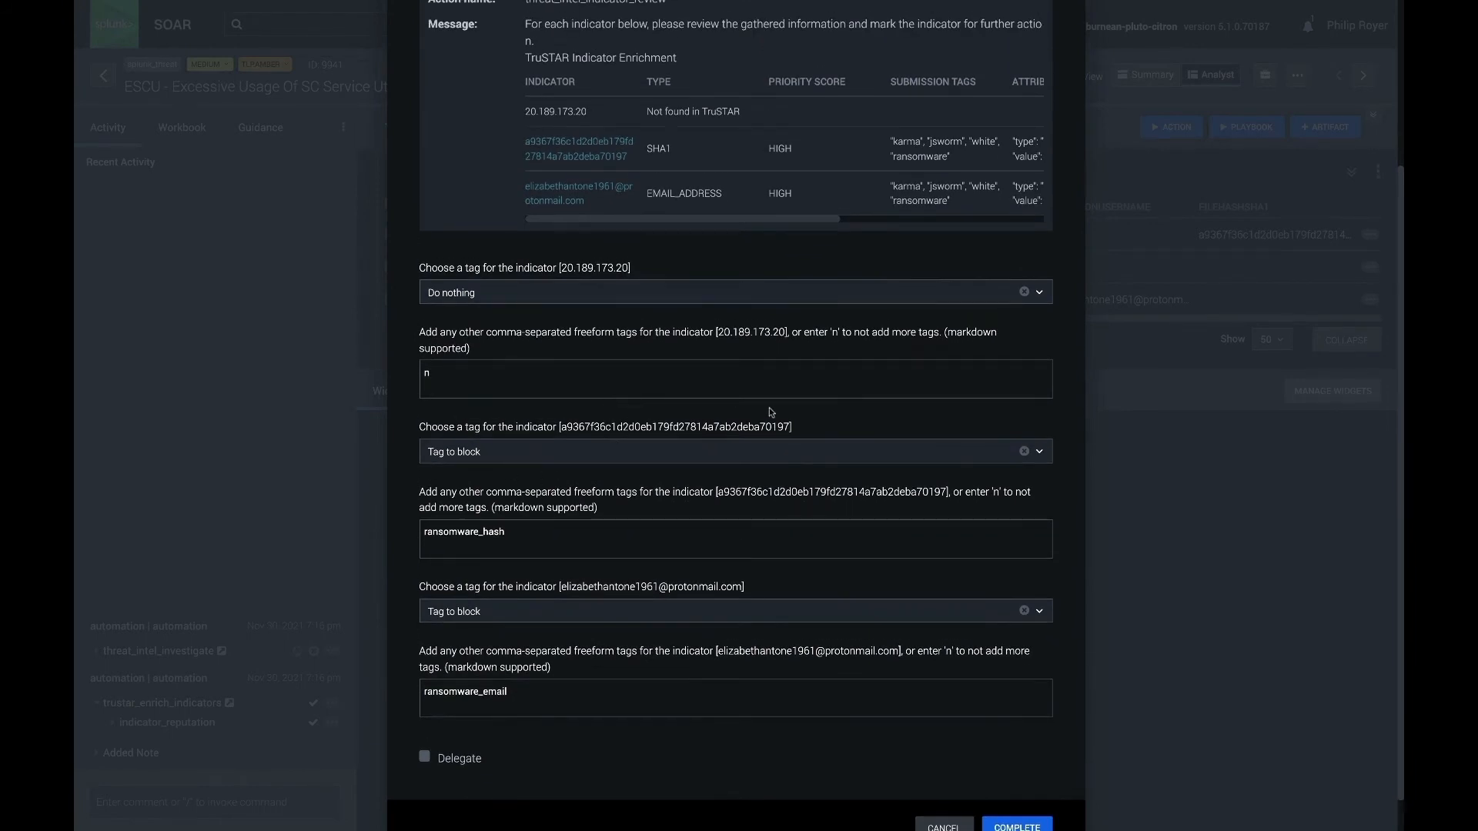
{"action": "scroll", "coordinate": [638, 553], "scroll_direction": "down", "scroll_amount": 1}
{"action": "scroll", "coordinate": [638, 553], "scroll_direction": "up", "scroll_amount": 1}
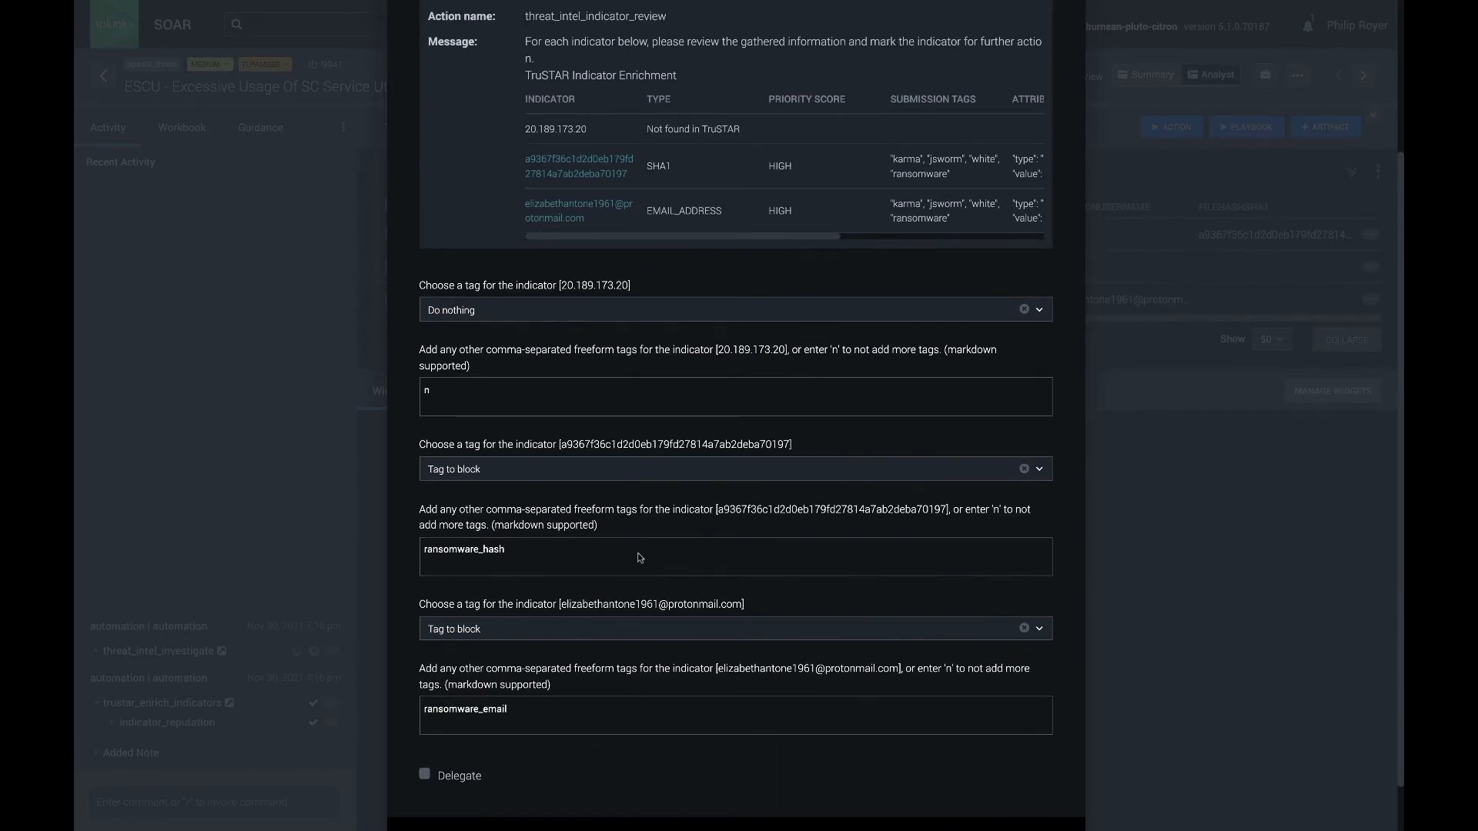
{"action": "scroll", "coordinate": [641, 558], "scroll_direction": "down", "scroll_amount": 1}
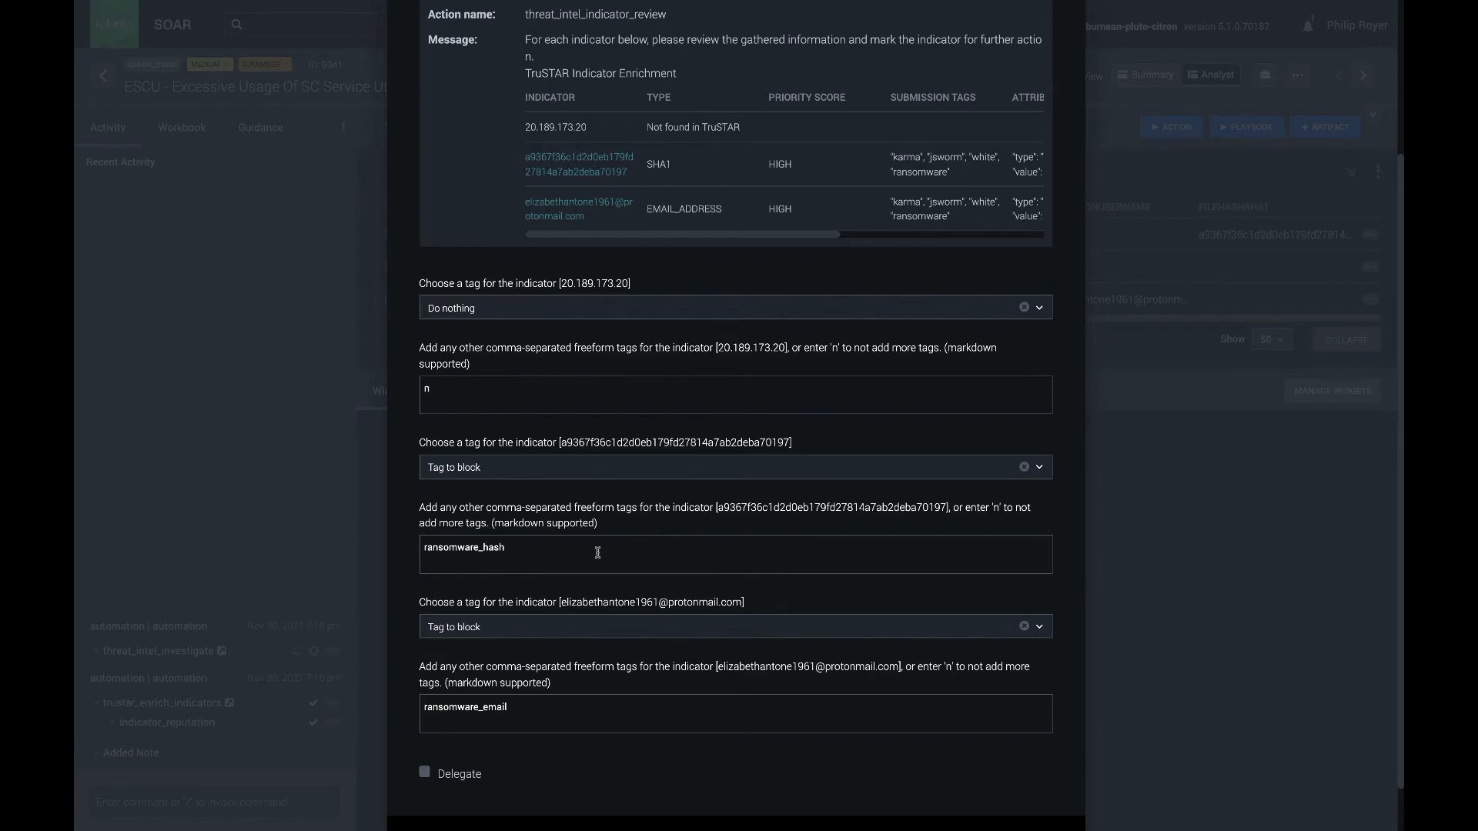
{"action": "scroll", "coordinate": [597, 552], "scroll_direction": "down", "scroll_amount": 1}
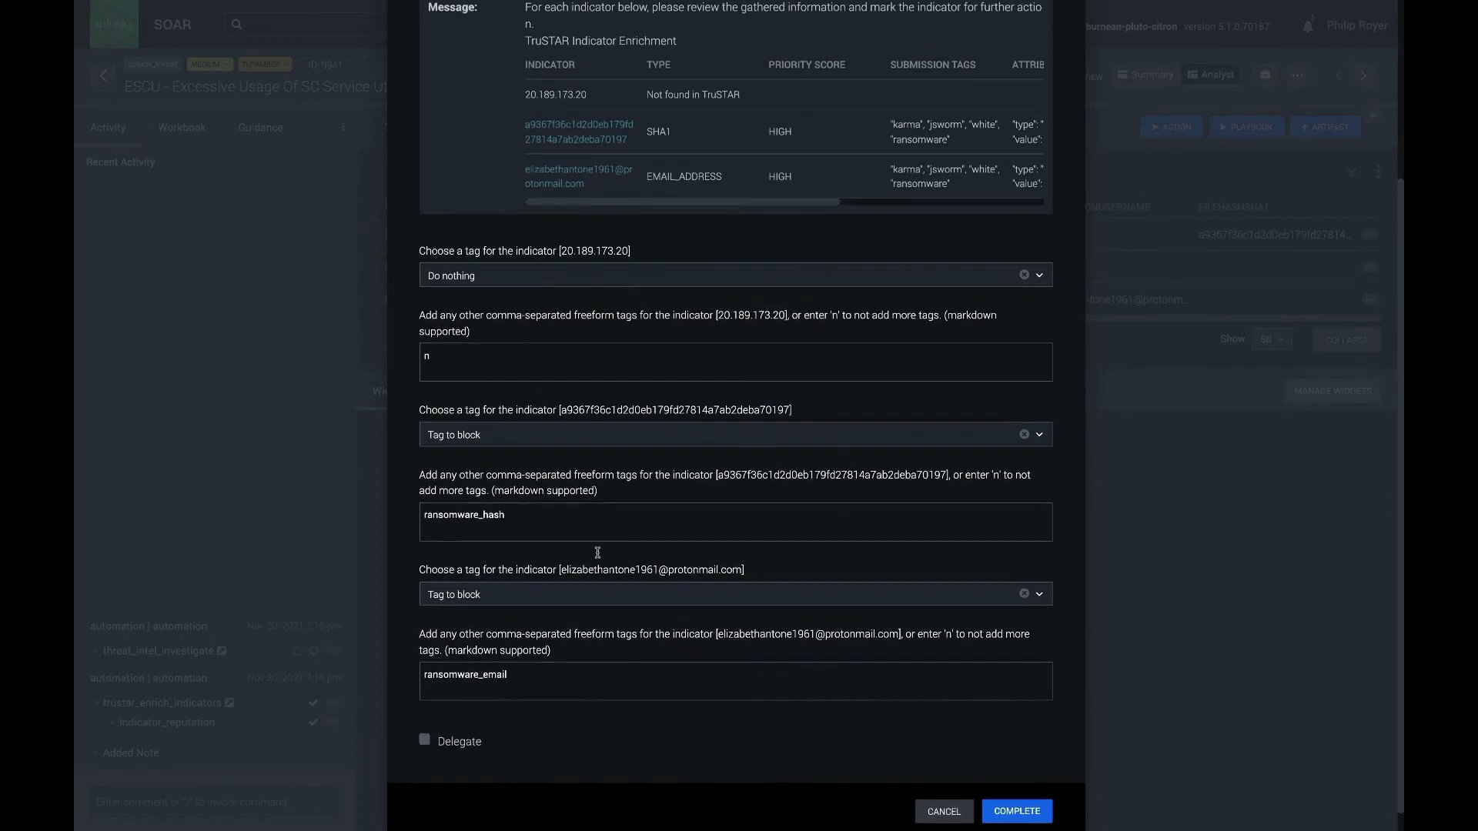
{"action": "left_click", "coordinate": [1030, 803]}
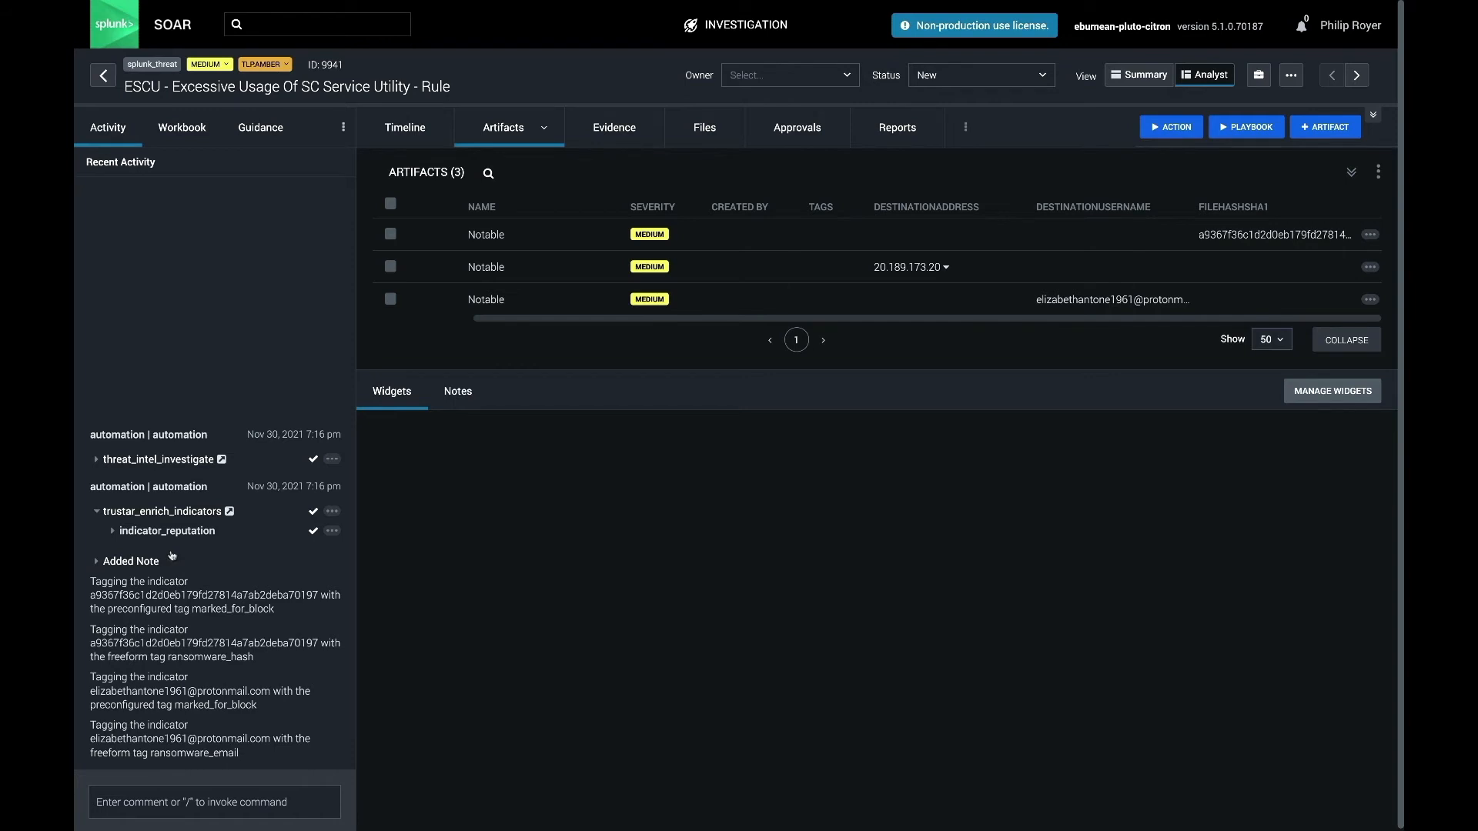
Check the tags on the SHA1 hash artifact in its indicator overview, then close the overview
{"action": "left_click", "coordinate": [1266, 234]}
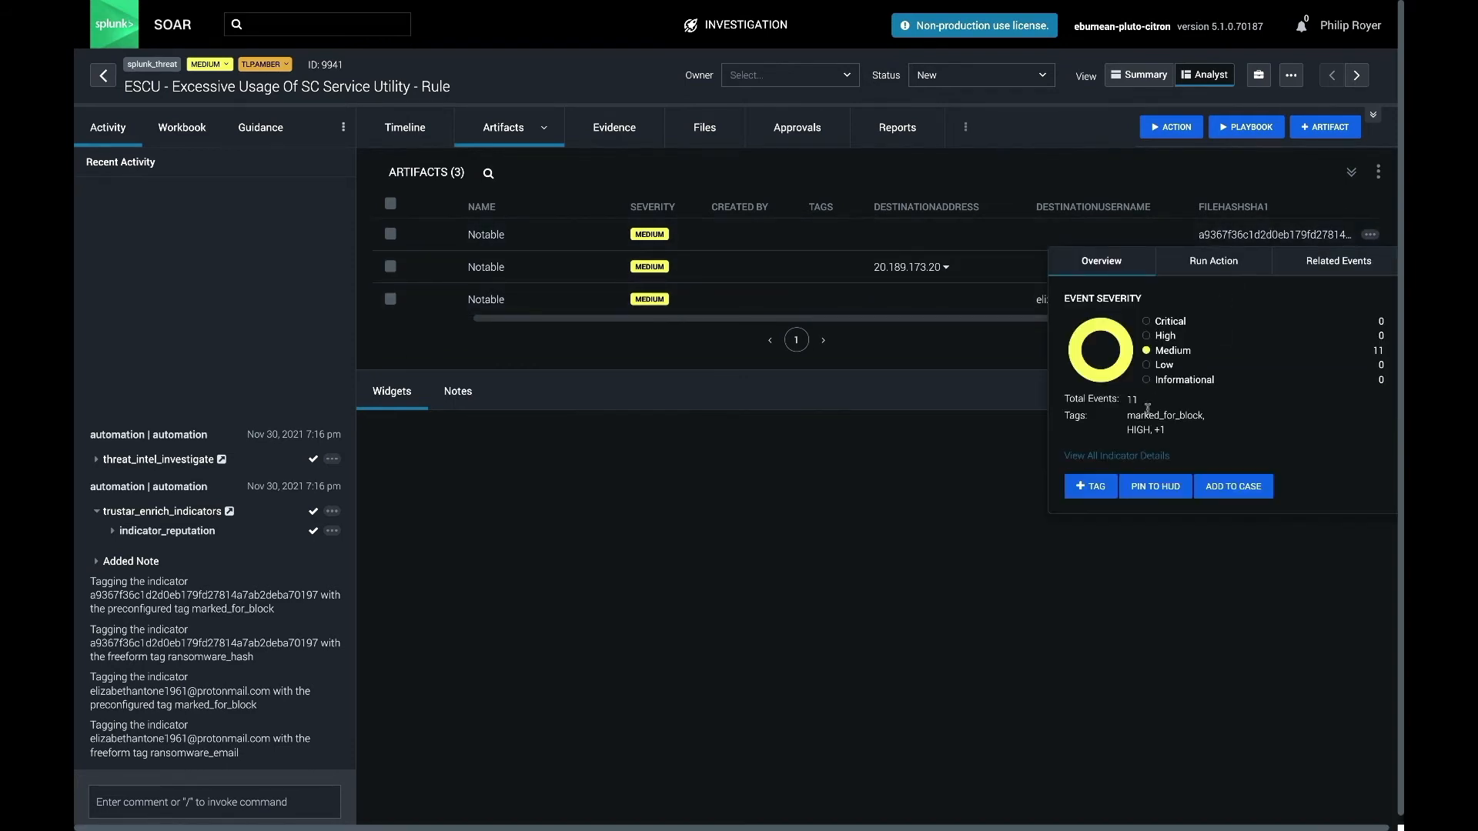
{"action": "mouse_move", "coordinate": [1136, 415]}
{"action": "left_mouse_down"}
{"action": "mouse_move", "coordinate": [1194, 417]}
{"action": "mouse_move", "coordinate": [1151, 430]}
{"action": "left_mouse_up"}
{"action": "left_click", "coordinate": [1064, 578]}
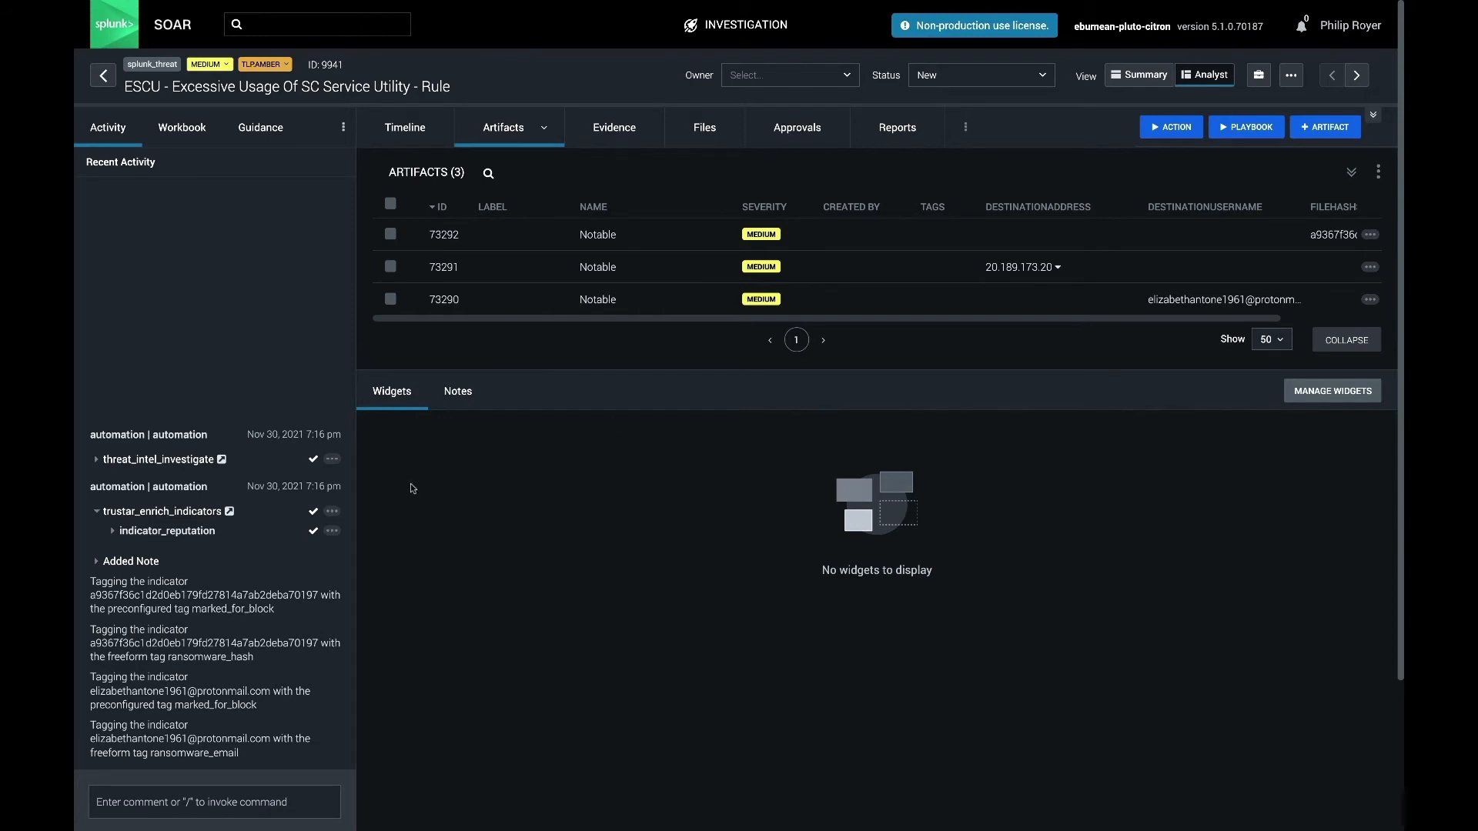
Open the threat_intel_investigate playbook from the event activity and examine the filters of its "list investigate playbooks" block
{"action": "left_click", "coordinate": [222, 459]}
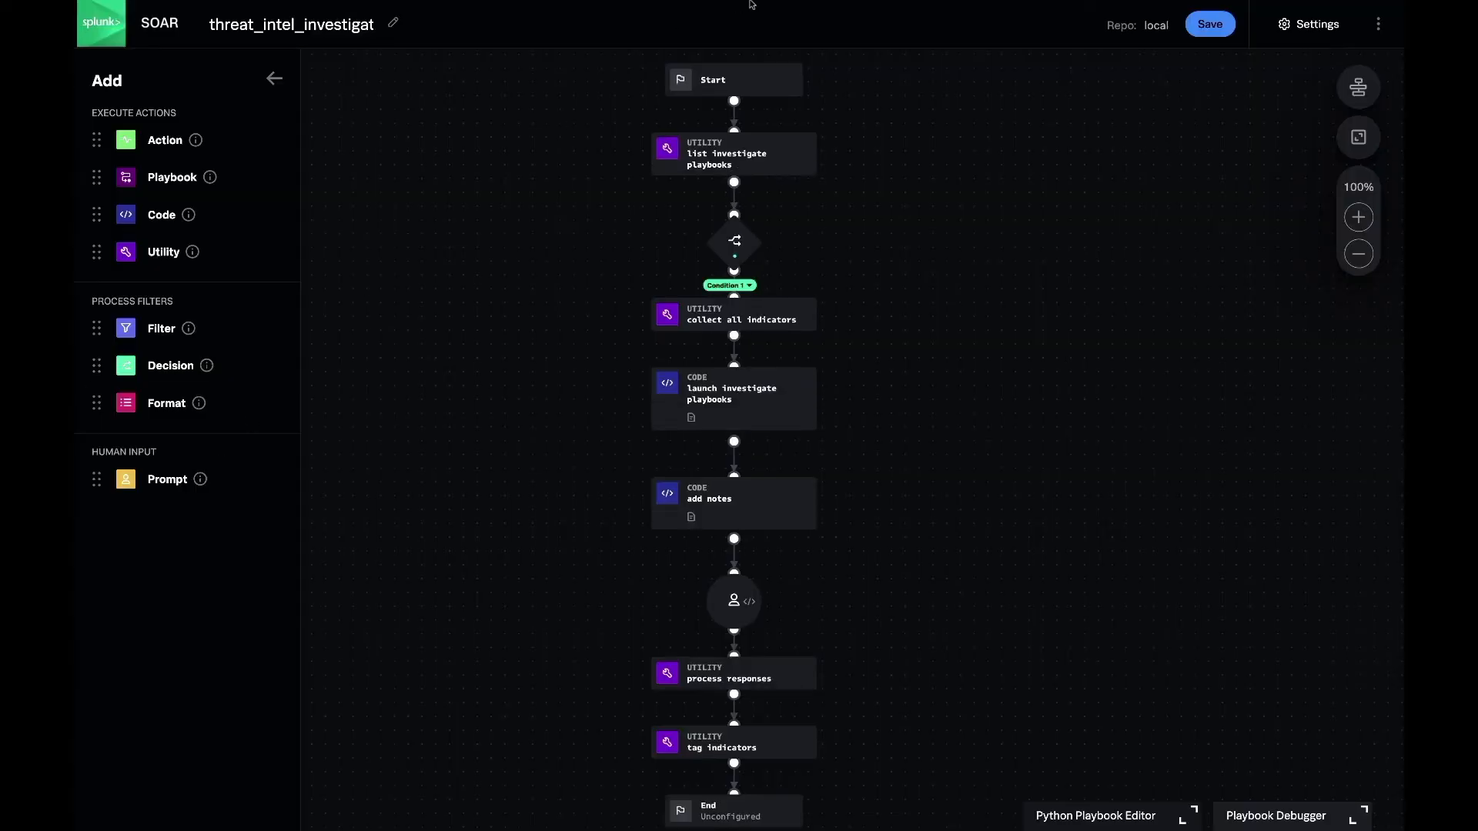
{"action": "left_click", "coordinate": [709, 166]}
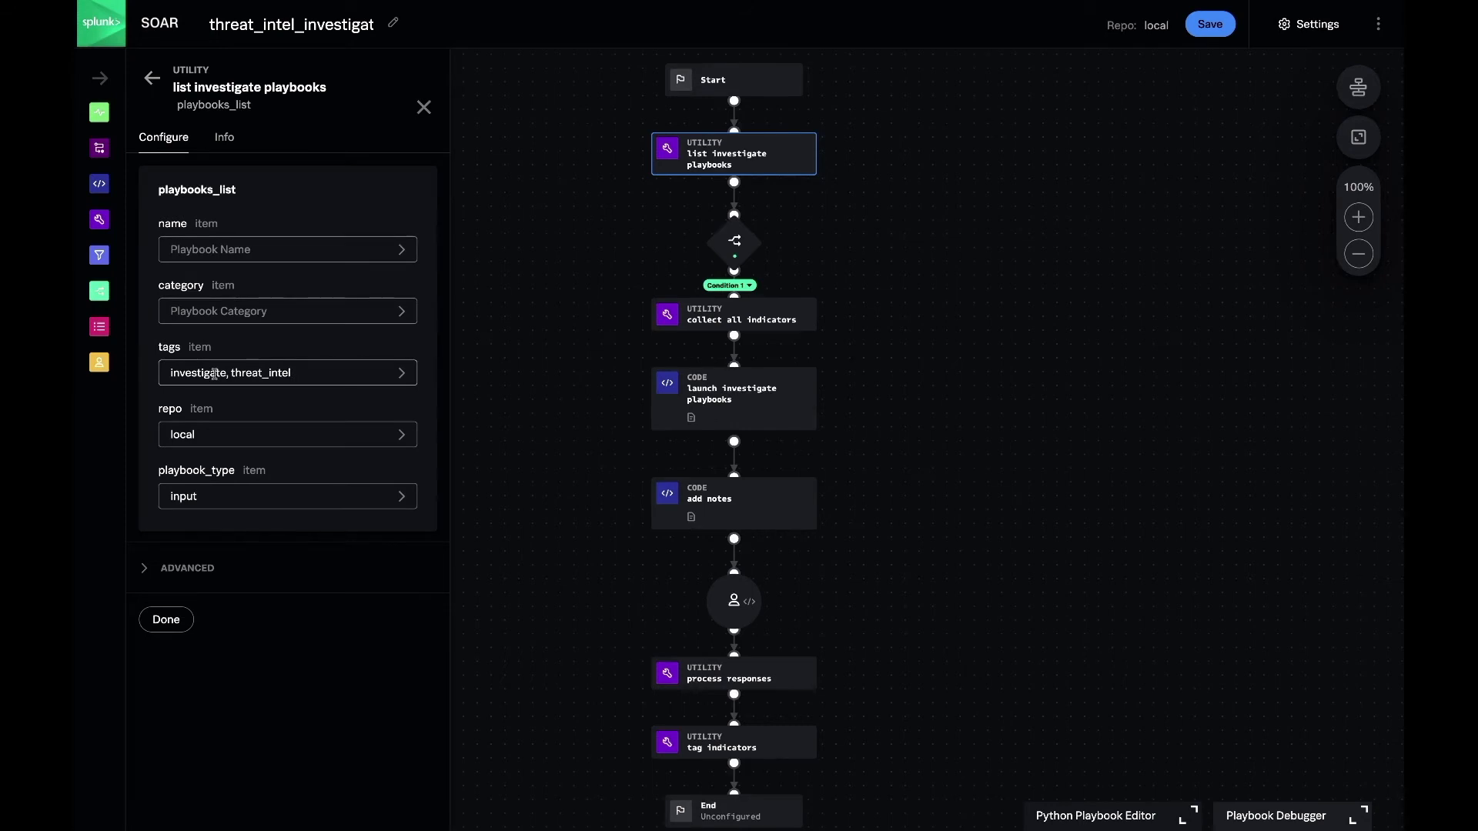
{"action": "left_click", "coordinate": [219, 434]}
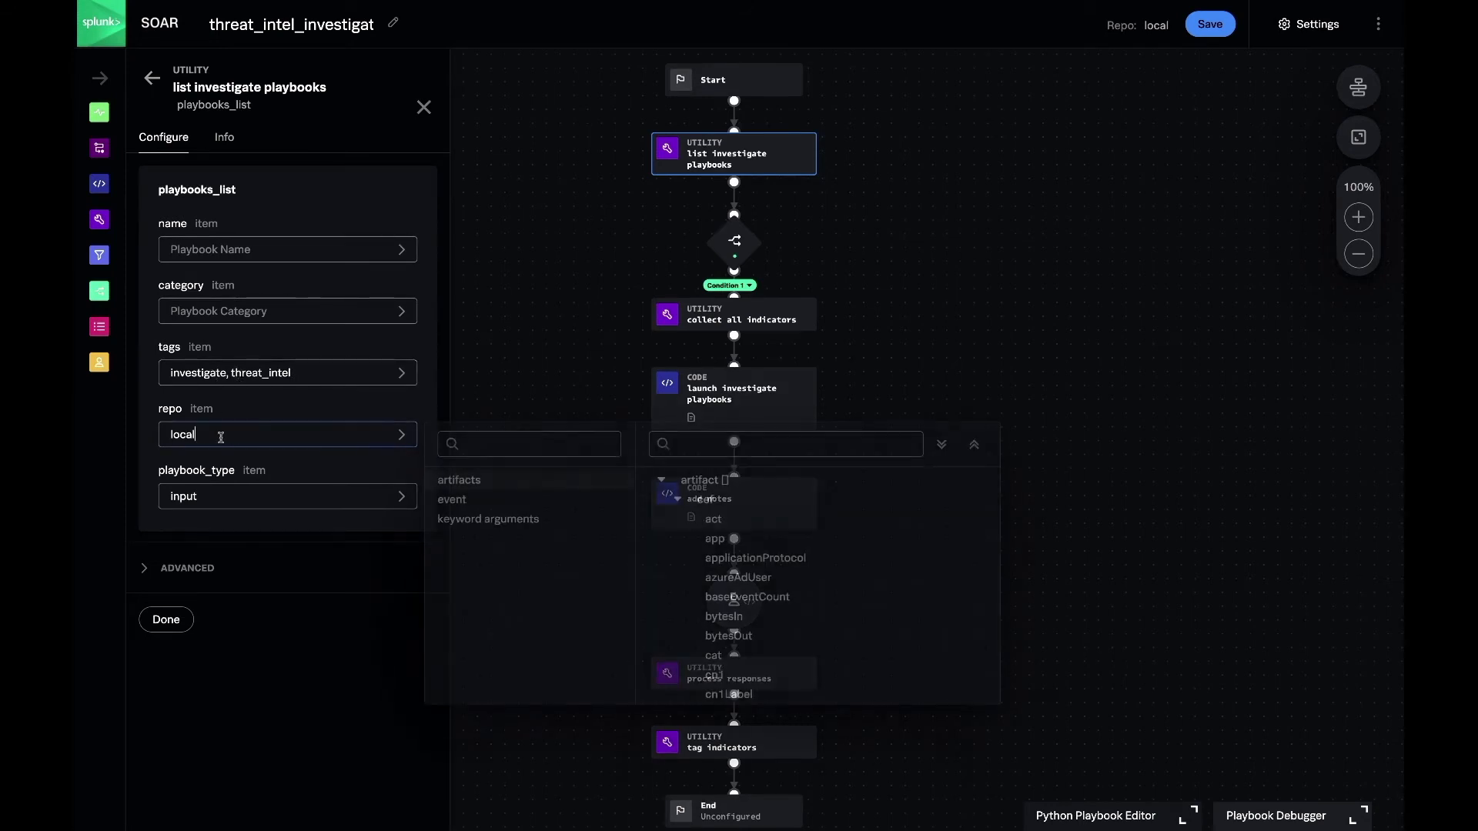
{"action": "left_click", "coordinate": [1052, 261]}
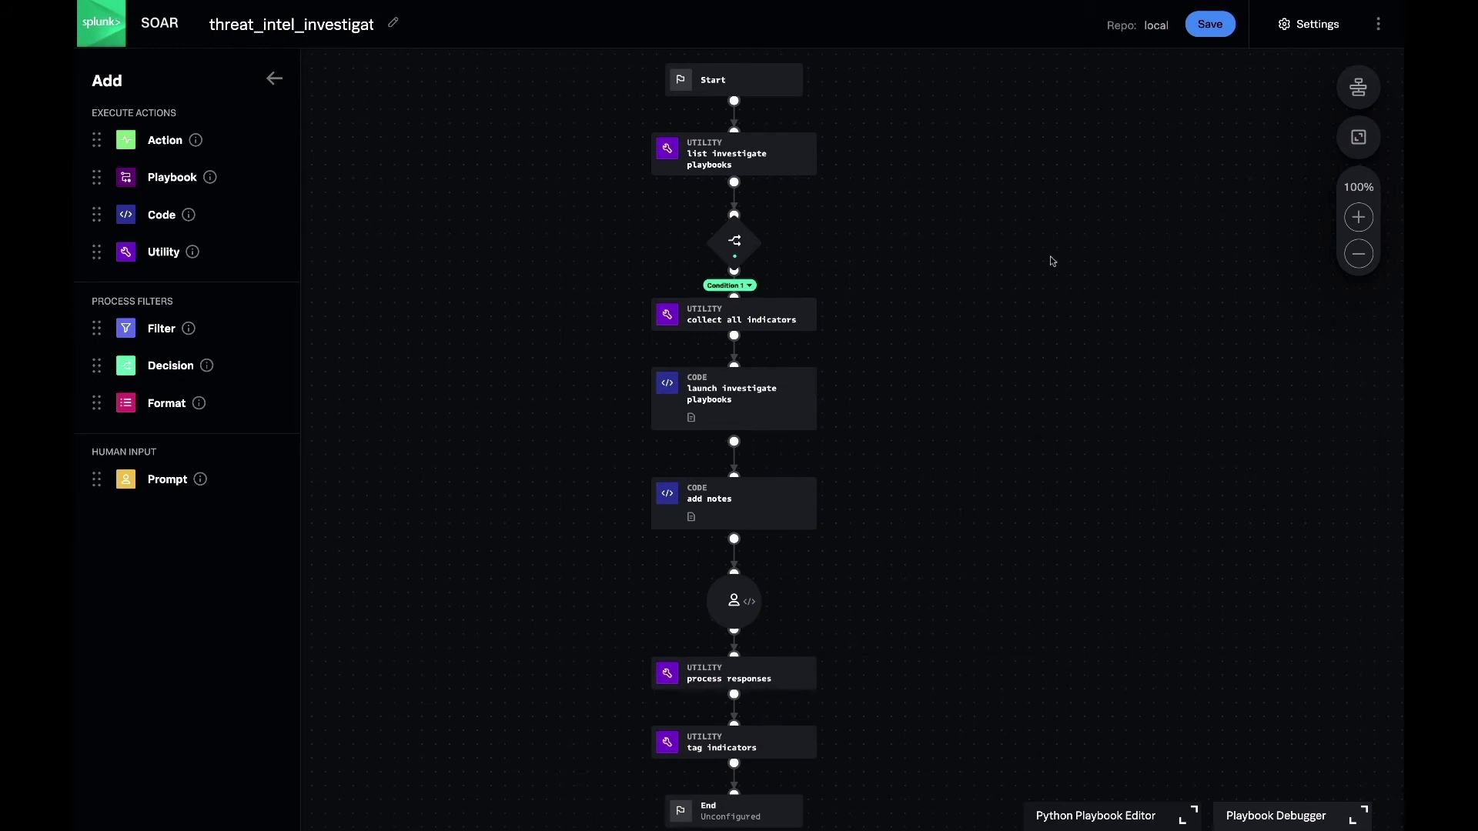
Examine the playbook's decision condition and the configuration of the "collect all indicators", "launch investigate playbooks" and "add notes" blocks
{"action": "left_click", "coordinate": [742, 244]}
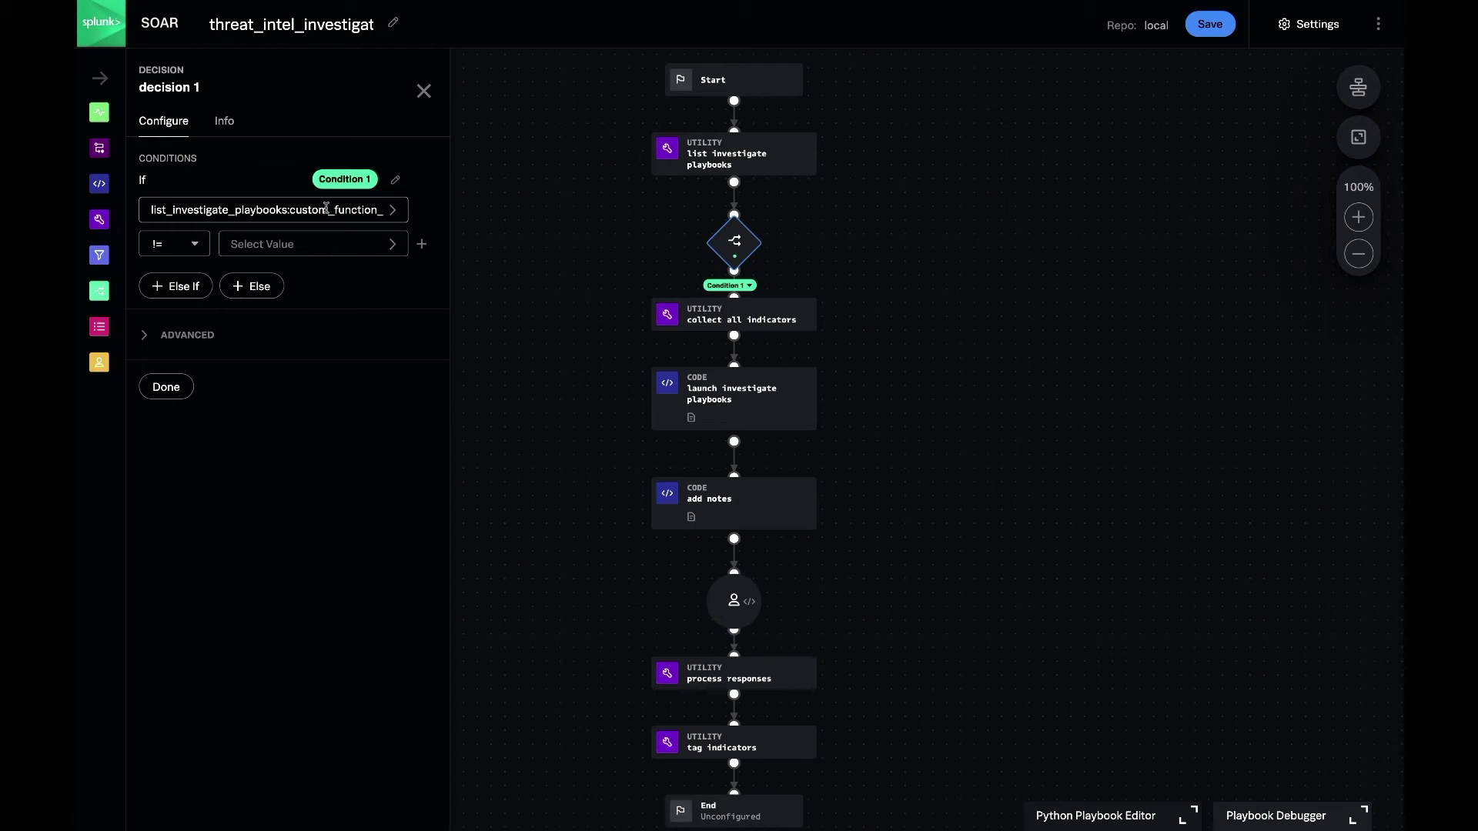
{"action": "scroll", "coordinate": [327, 208], "scroll_direction": "right", "scroll_amount": 3}
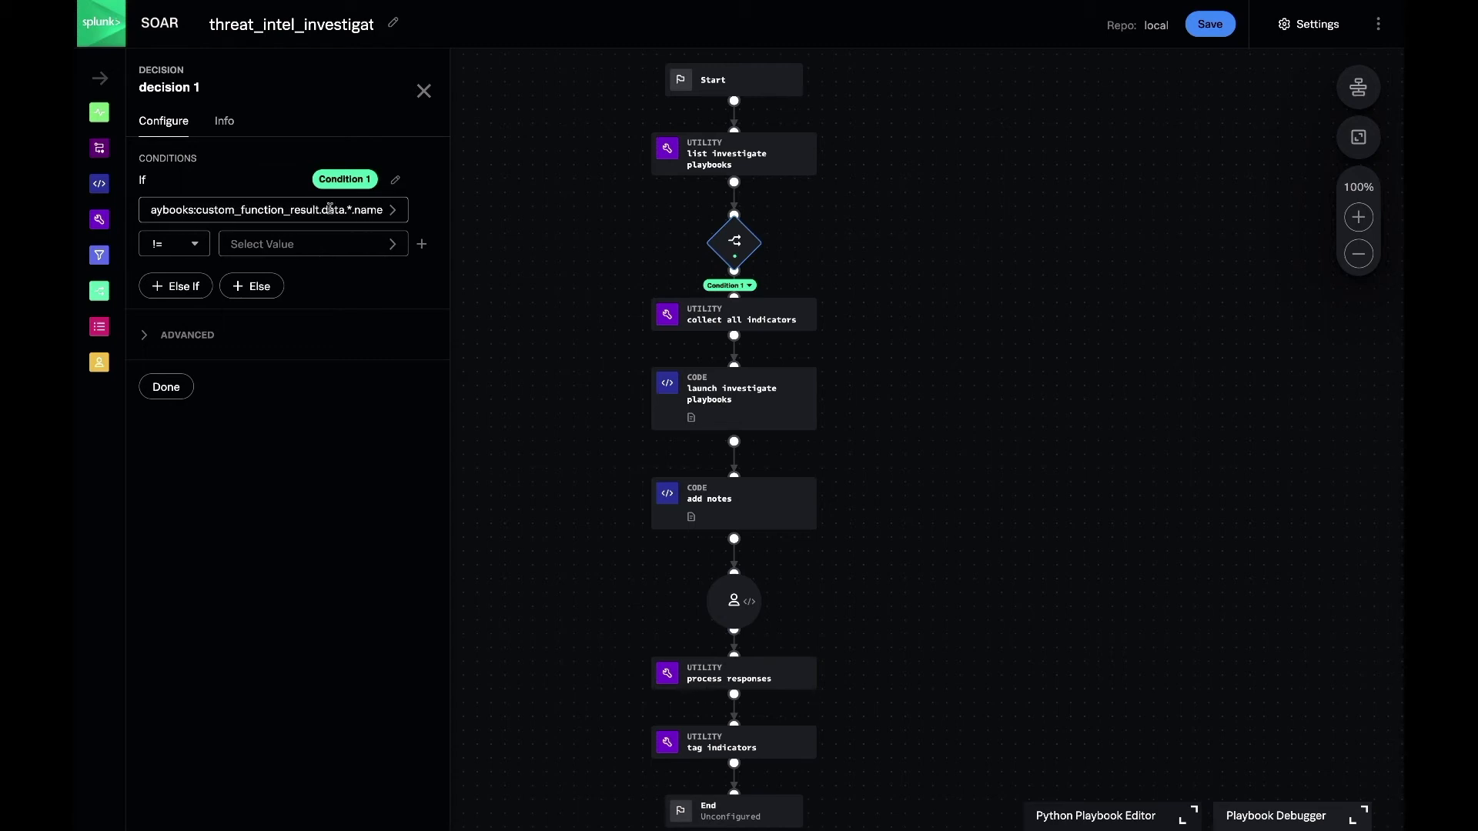
{"action": "left_click", "coordinate": [717, 314]}
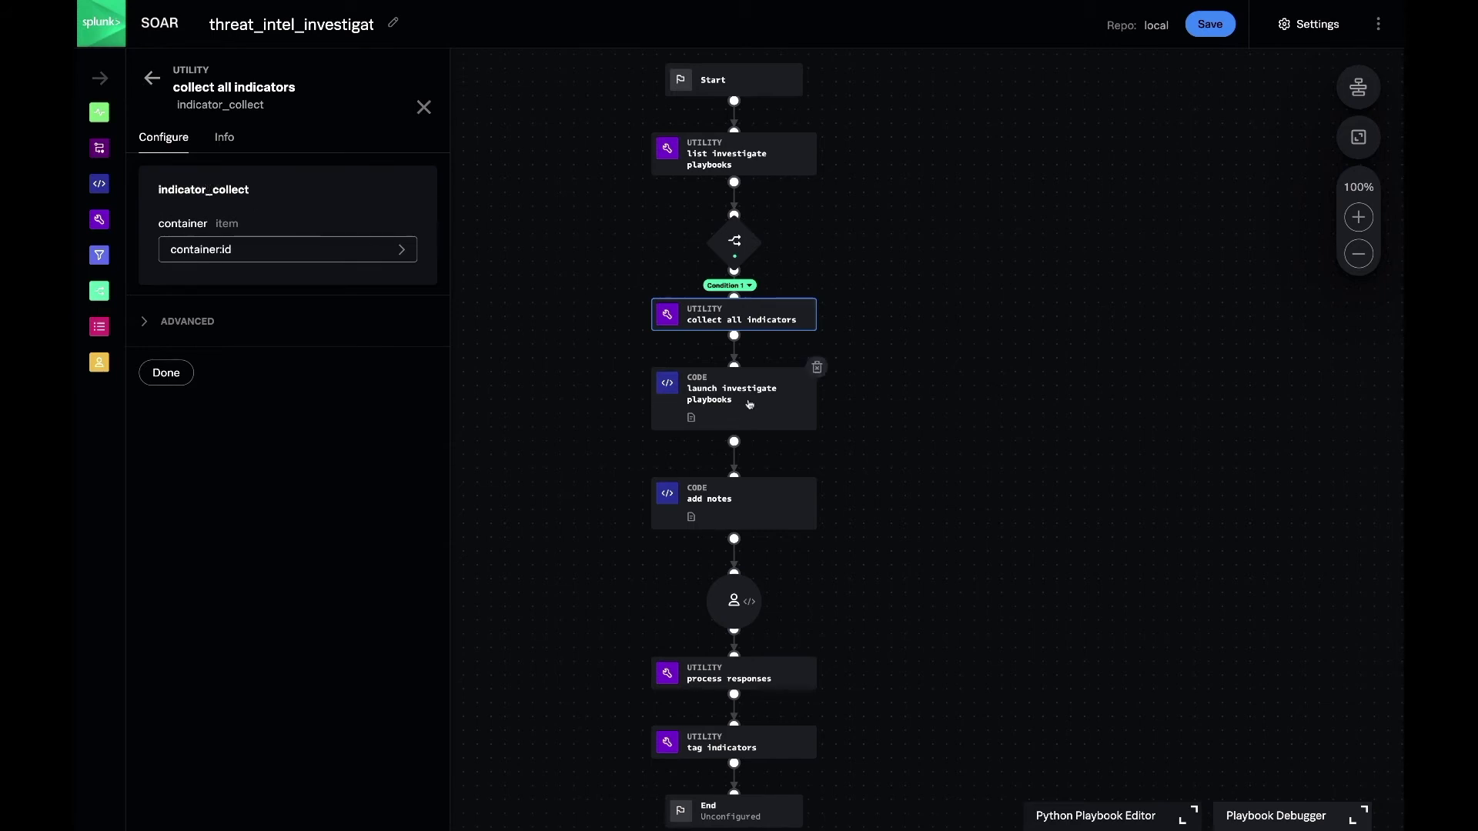
{"action": "left_click", "coordinate": [749, 404]}
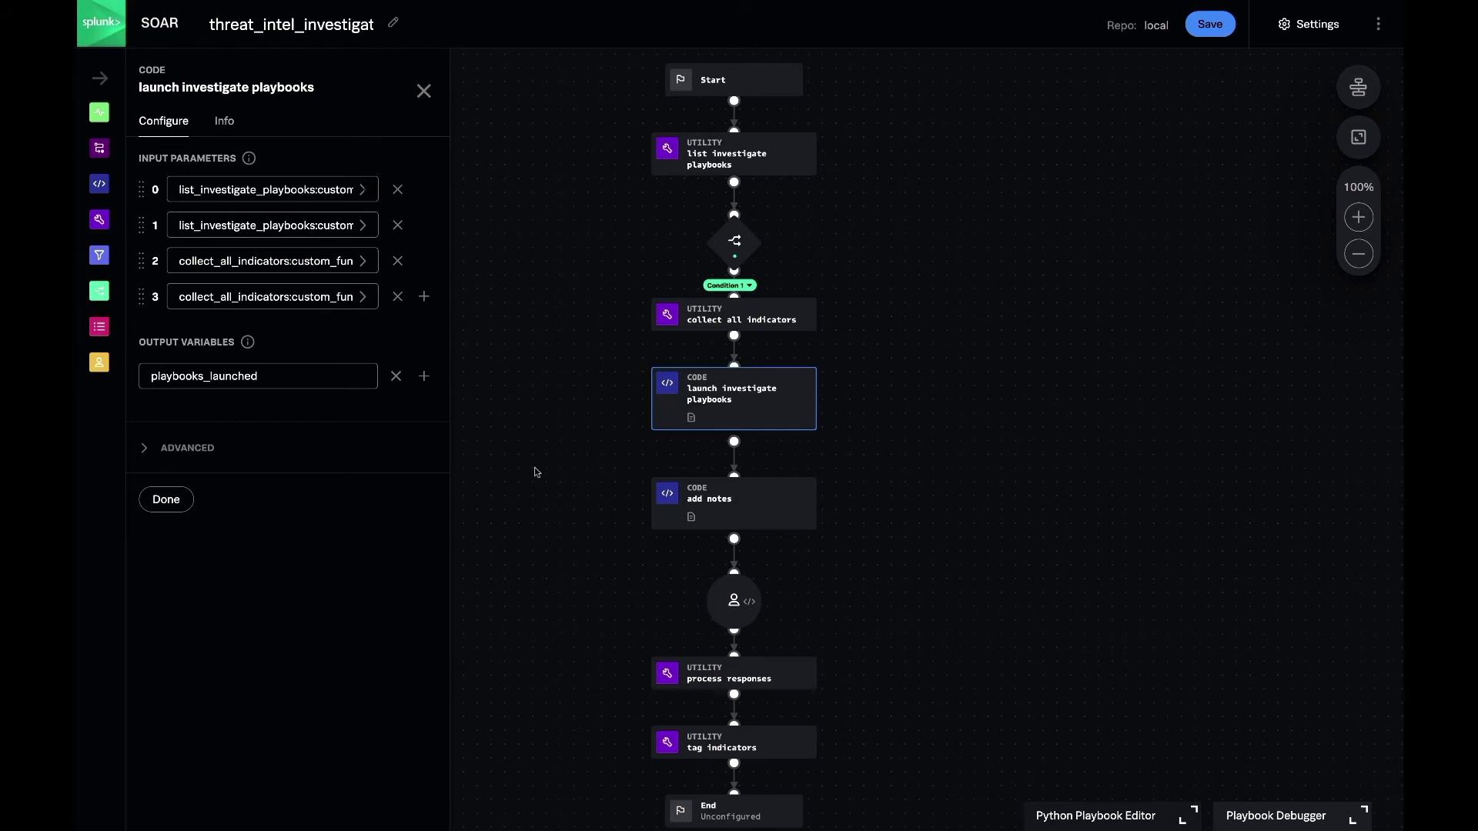
{"action": "left_click", "coordinate": [722, 500]}
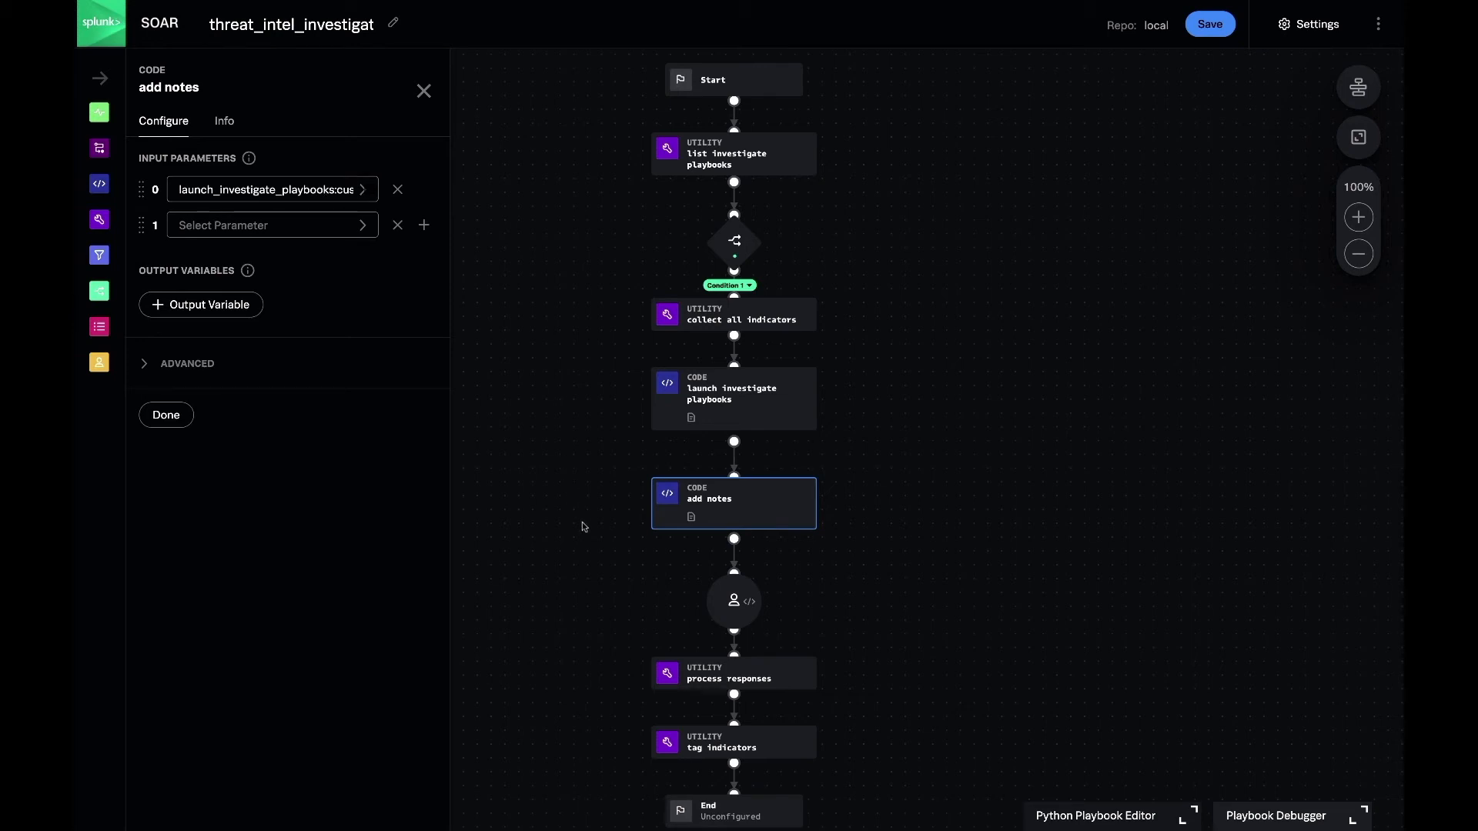
Examine the indicator review prompt and the configuration of the "process responses" and "tag indicators" blocks
{"action": "left_click", "coordinate": [724, 601]}
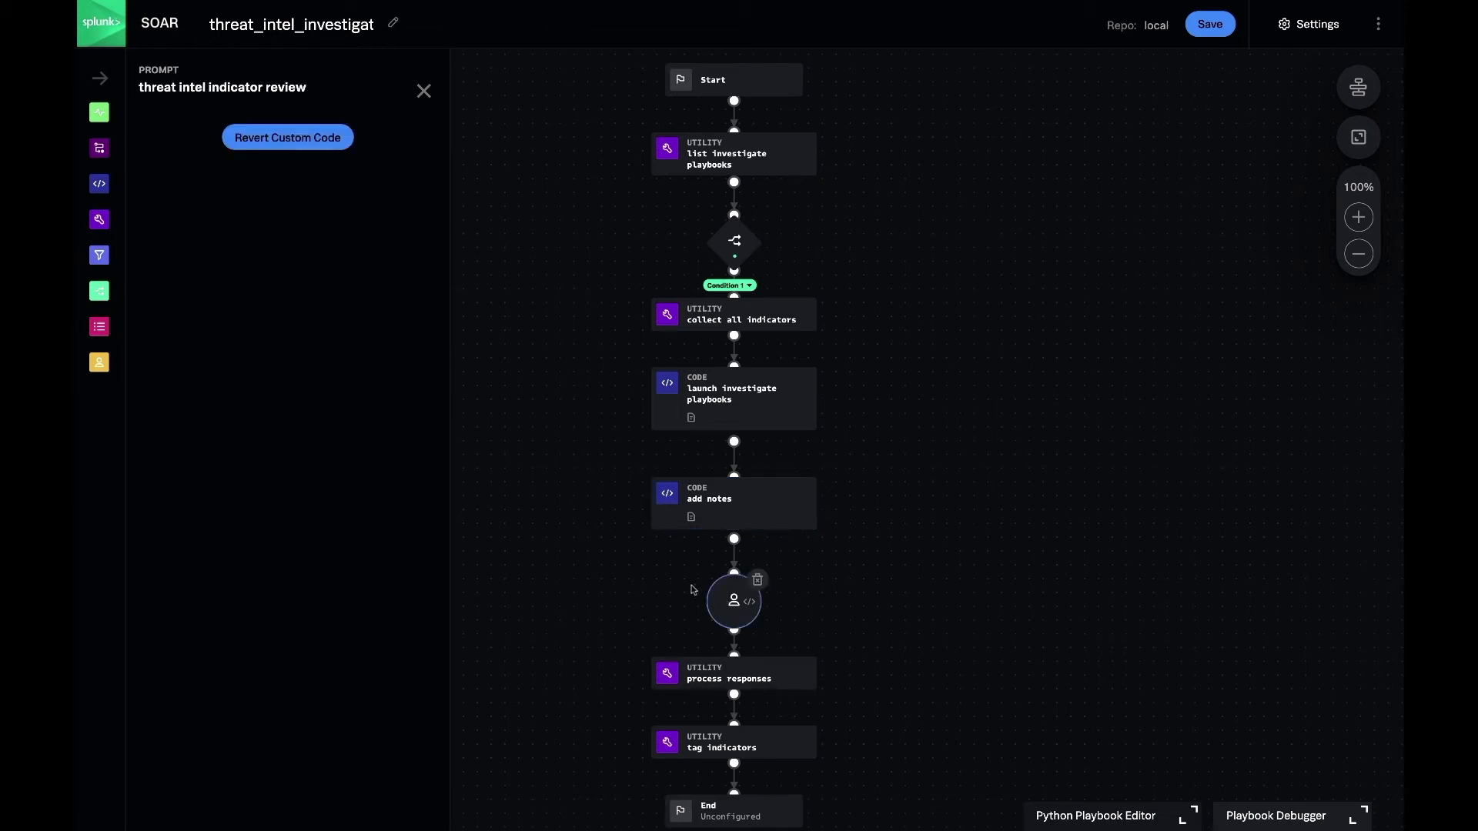
{"action": "left_click", "coordinate": [766, 677]}
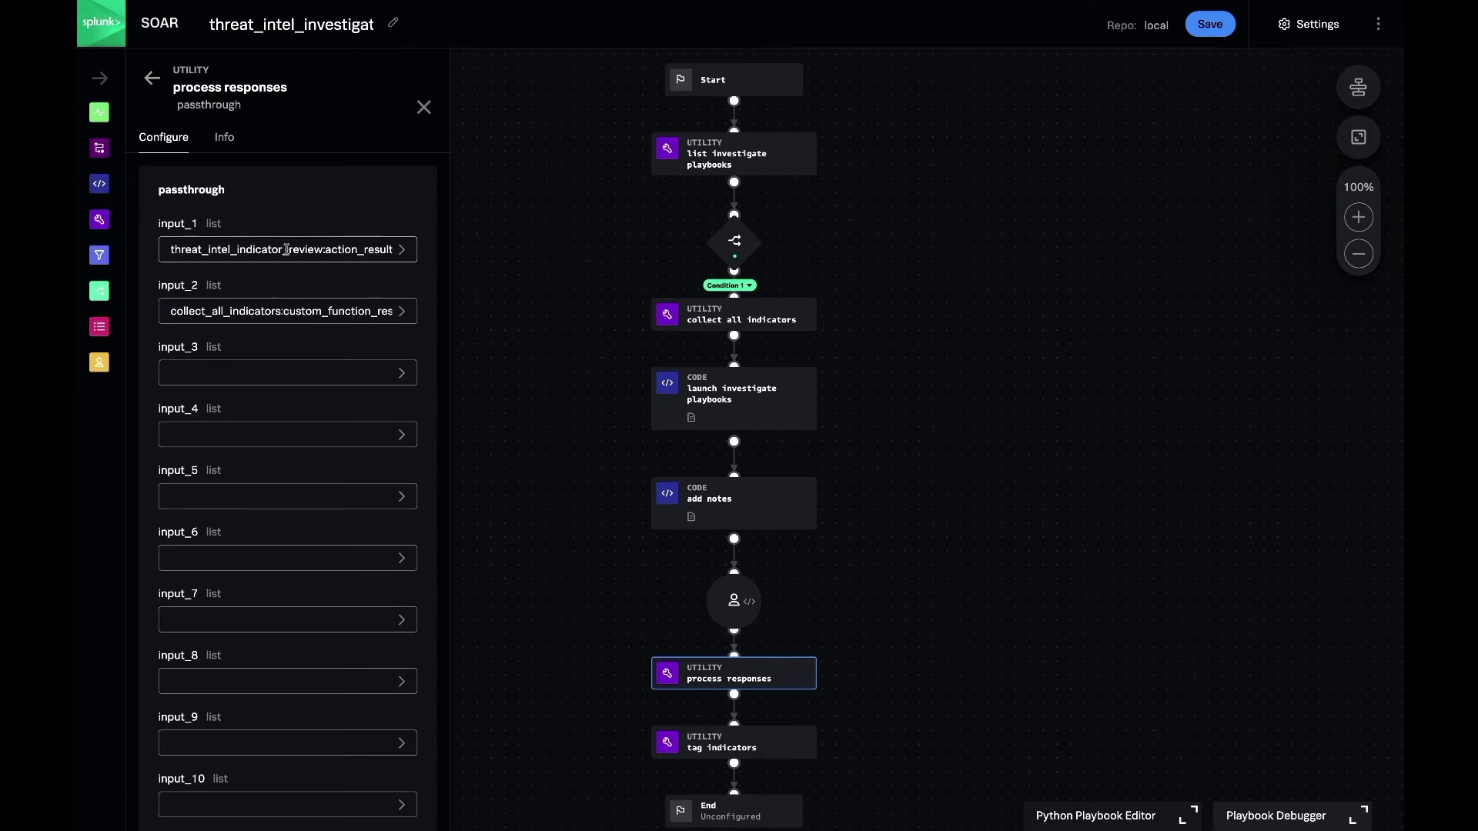
{"action": "scroll", "coordinate": [533, 604], "scroll_direction": "down", "scroll_amount": 3}
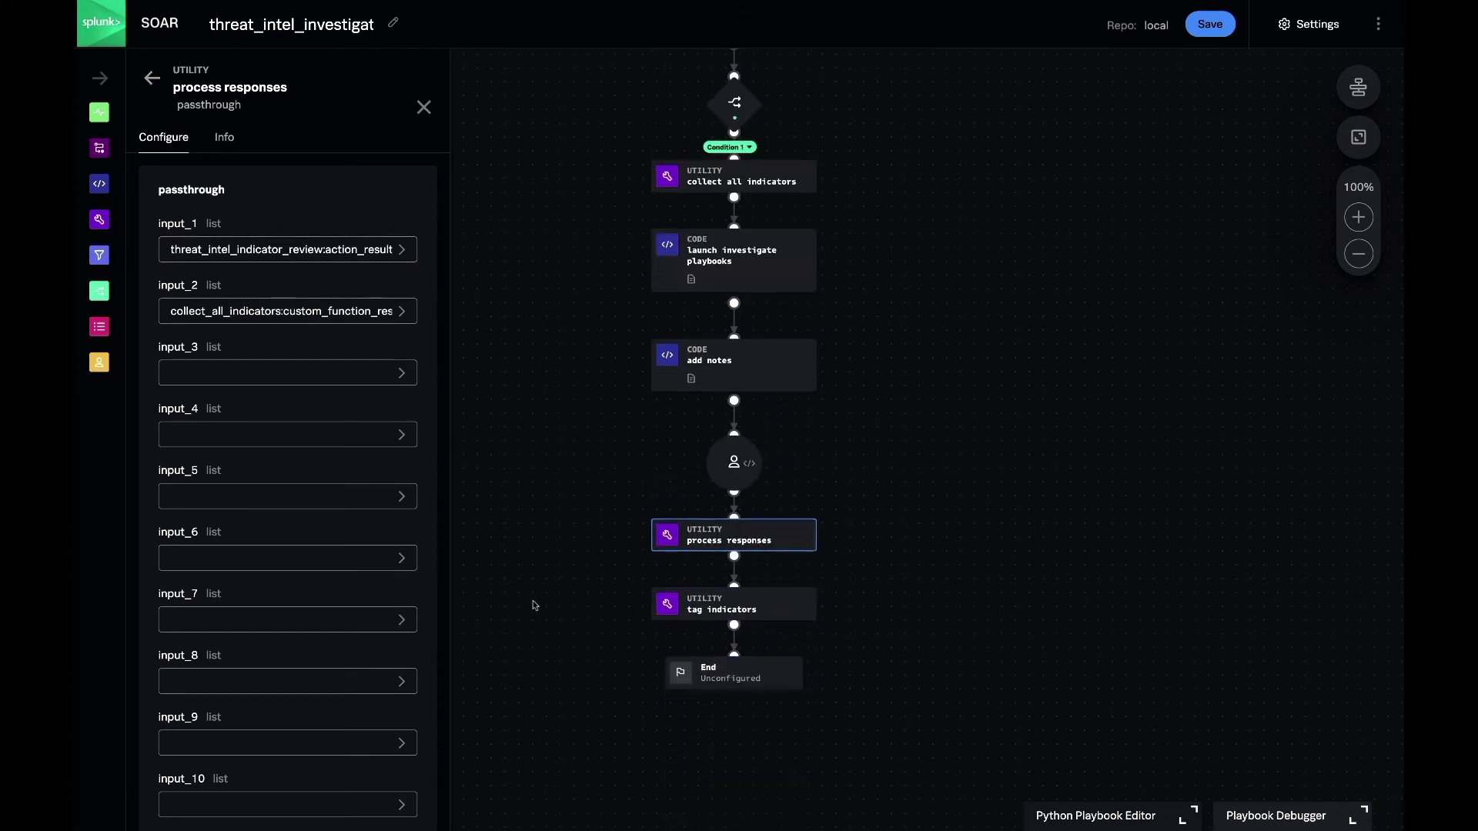
{"action": "mouse_move", "coordinate": [768, 534]}
{"action": "left_click", "coordinate": [722, 612]}
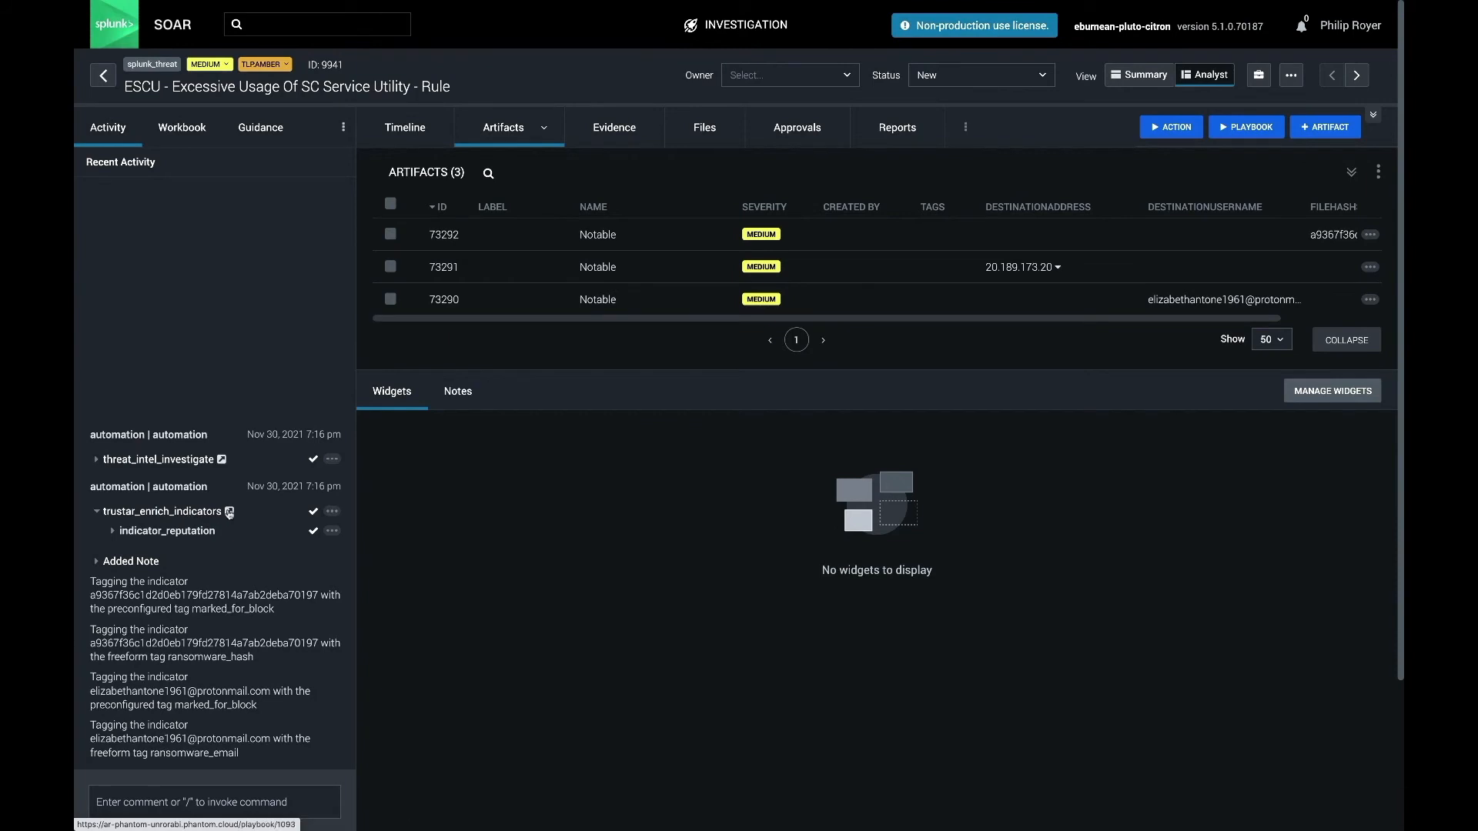
Open the trustar_enrich_indicators playbook from event 9941 and examine its start inputs and "indicator reputation" action
{"action": "left_click", "coordinate": [229, 512]}
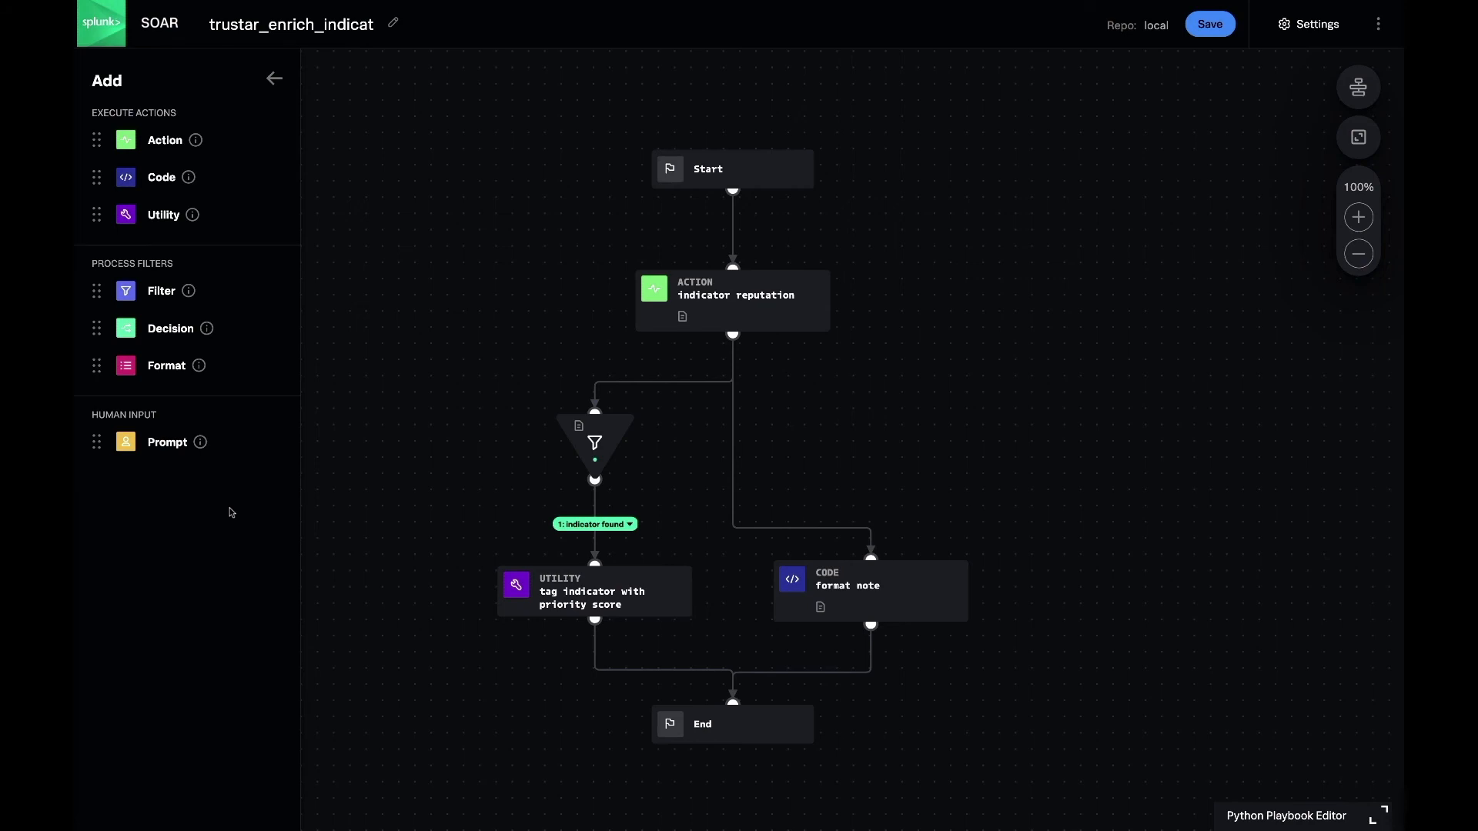
{"action": "left_click", "coordinate": [761, 171]}
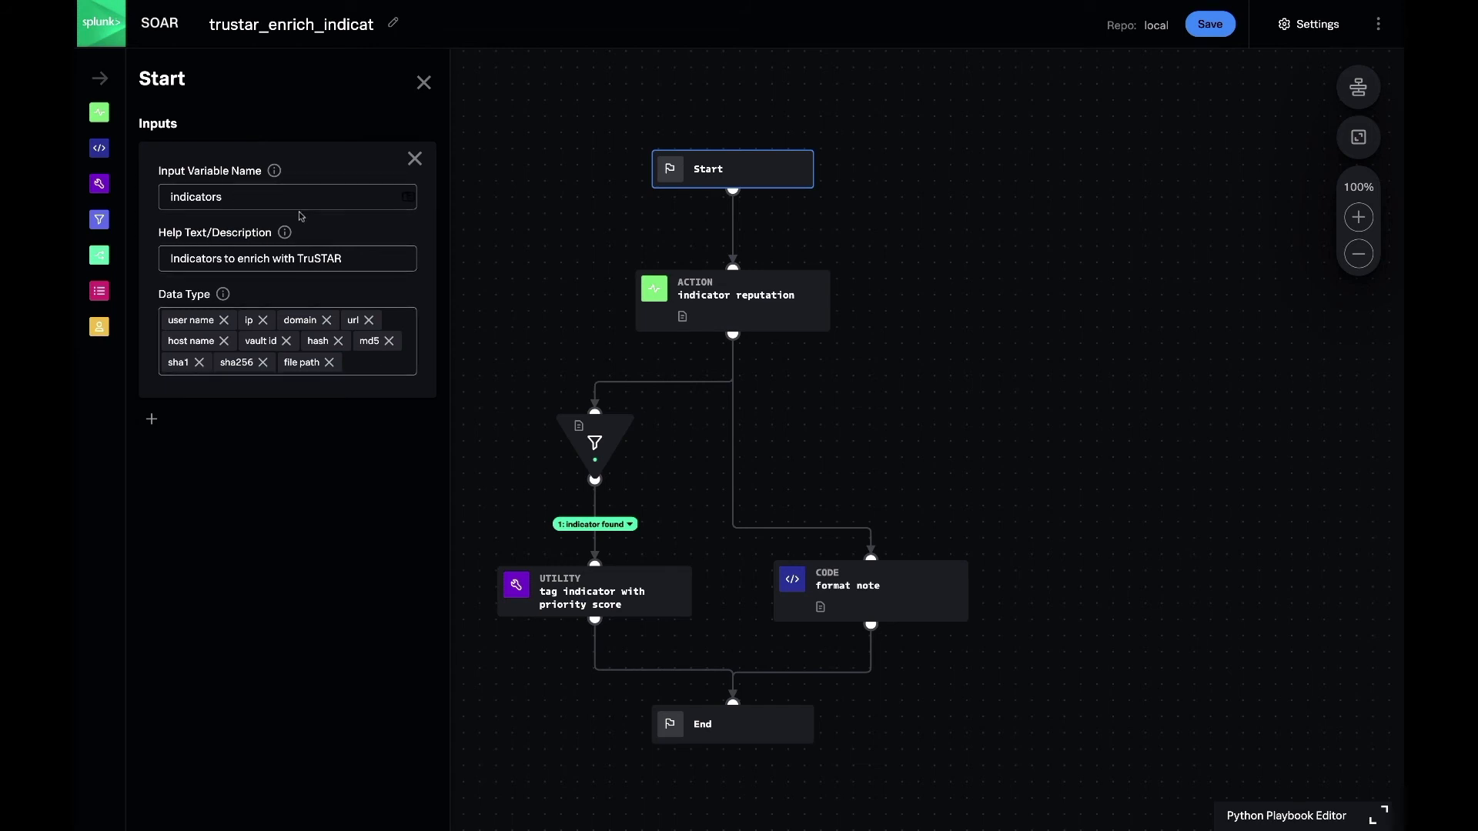
{"action": "left_click", "coordinate": [719, 297]}
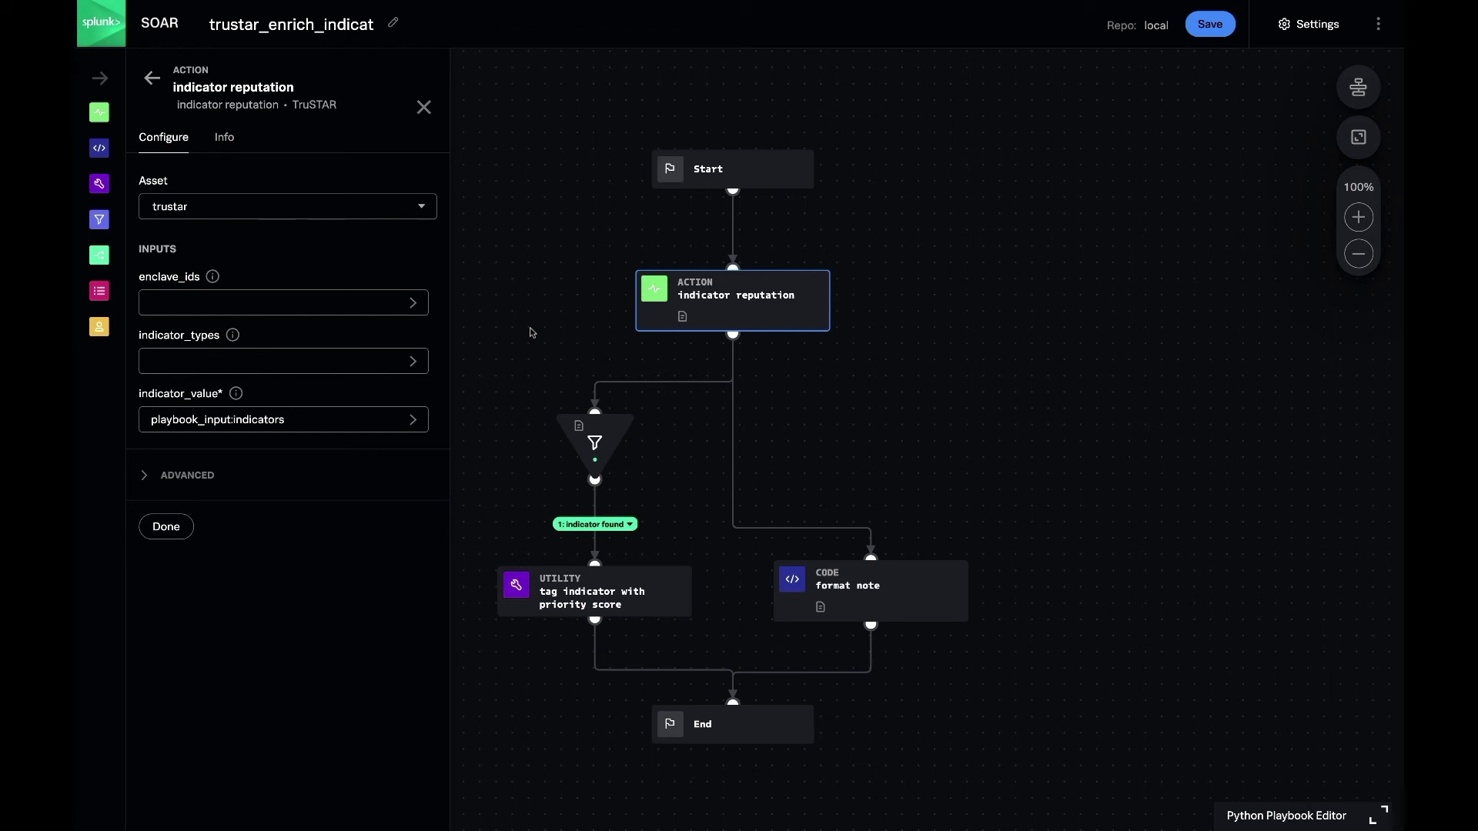
Examine the indicator_found filter condition and the "tag indicator with priority score", "format note" and End blocks of the enrichment playbook
{"action": "left_click", "coordinate": [602, 435]}
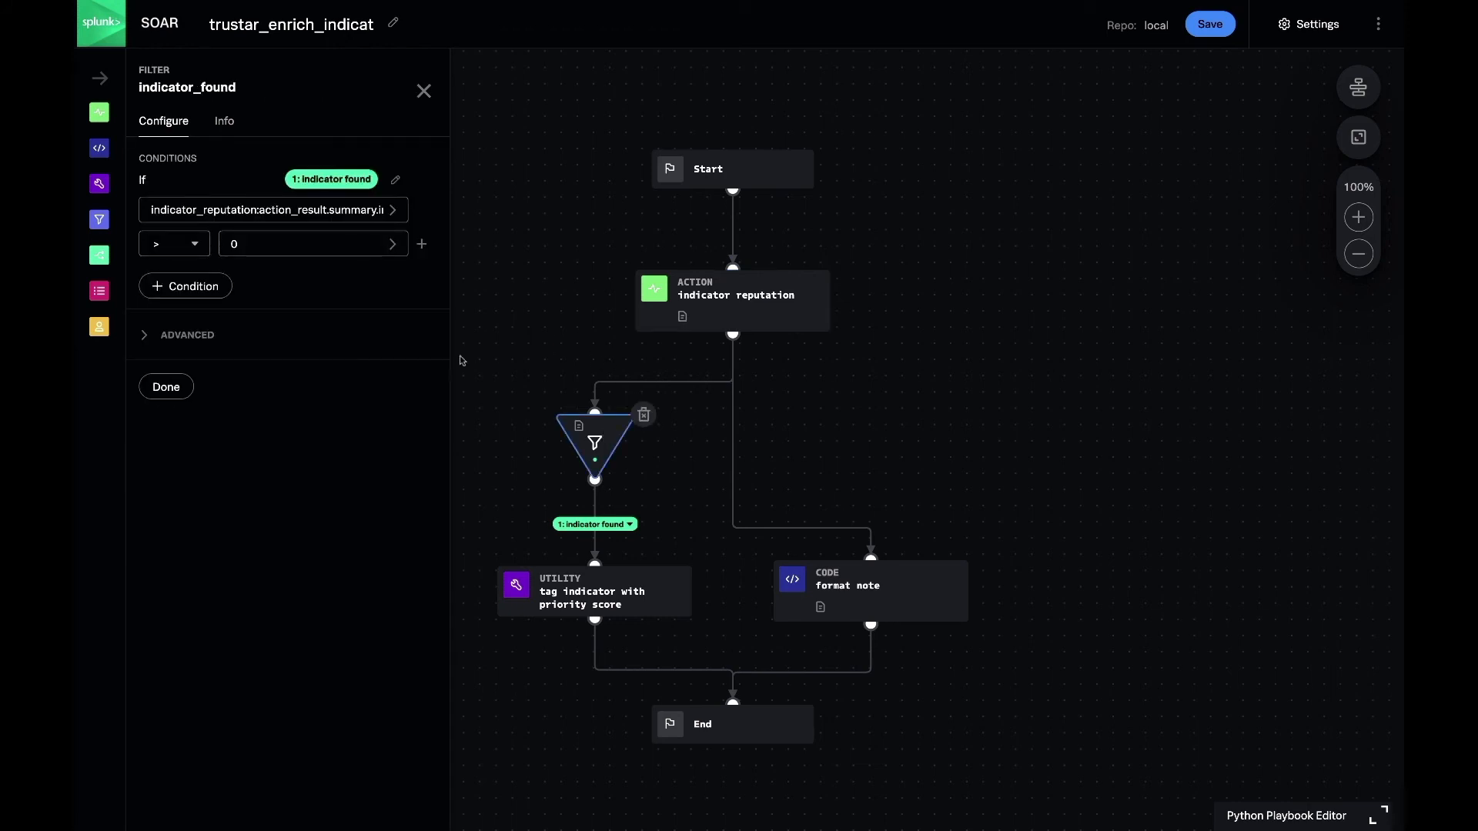
{"action": "scroll", "coordinate": [338, 211], "scroll_direction": "right", "scroll_amount": 3}
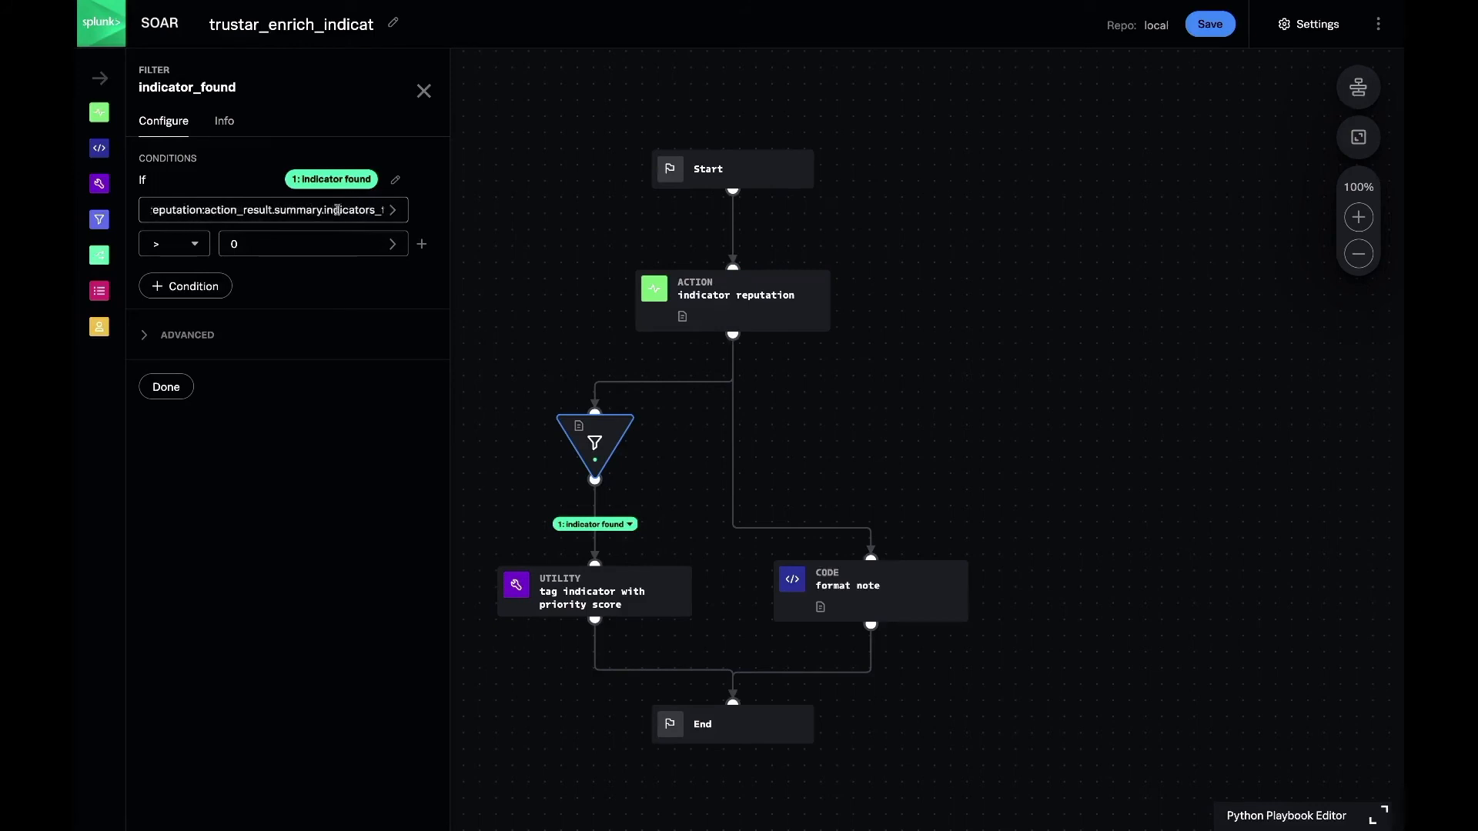
{"action": "left_click", "coordinate": [645, 591]}
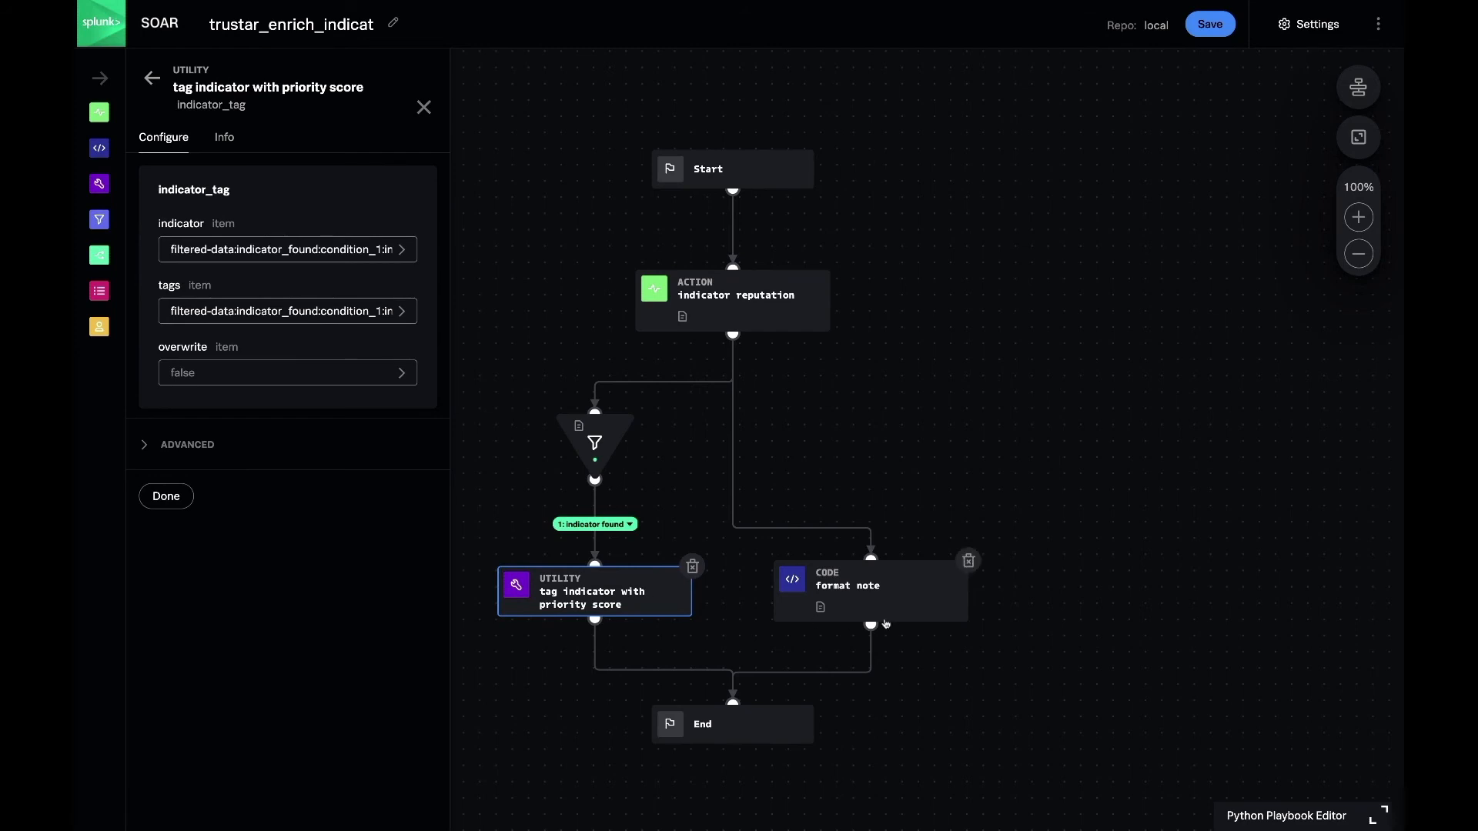
{"action": "left_click", "coordinate": [908, 593]}
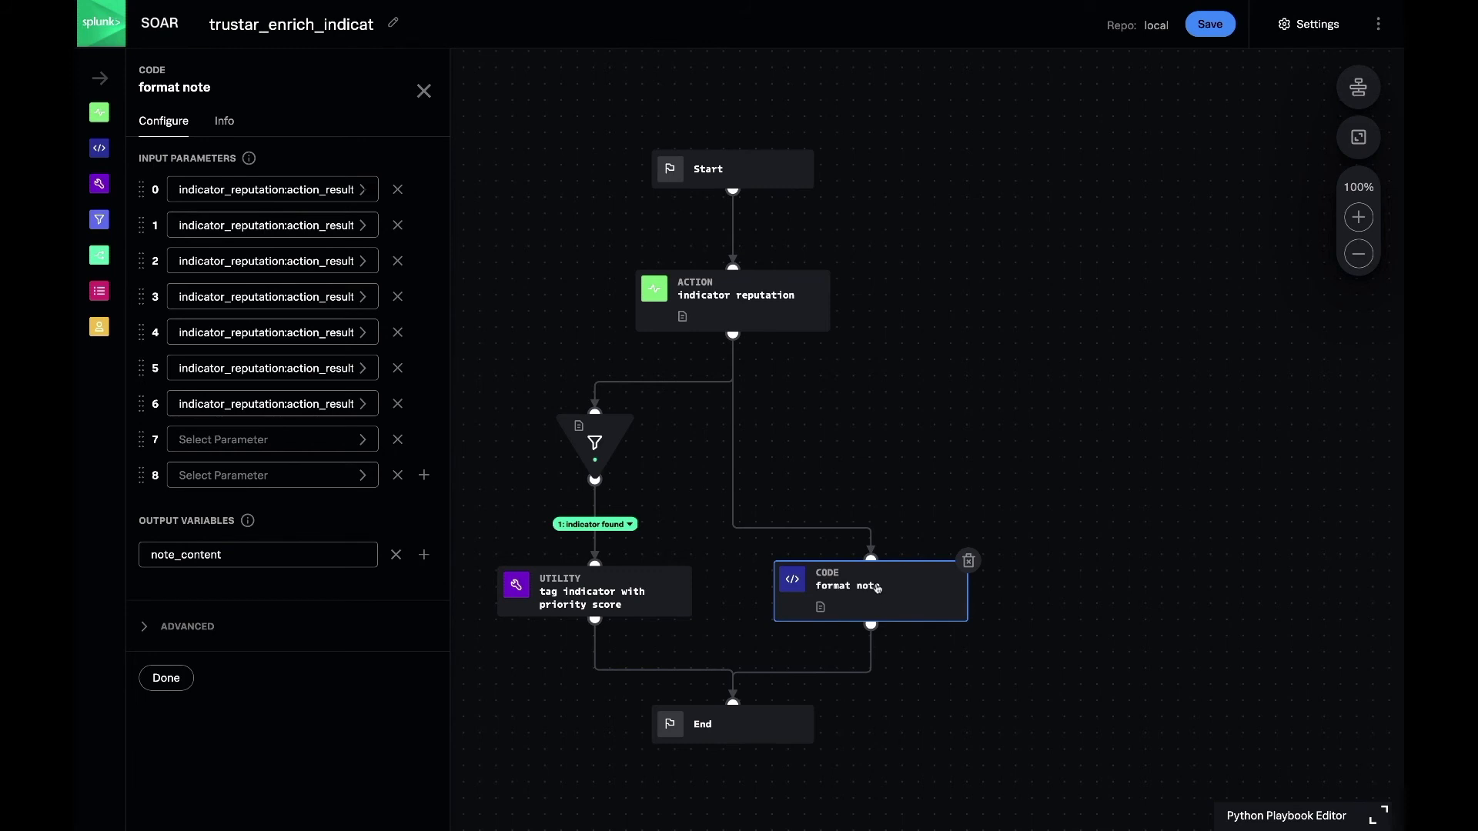
{"action": "left_click", "coordinate": [731, 731]}
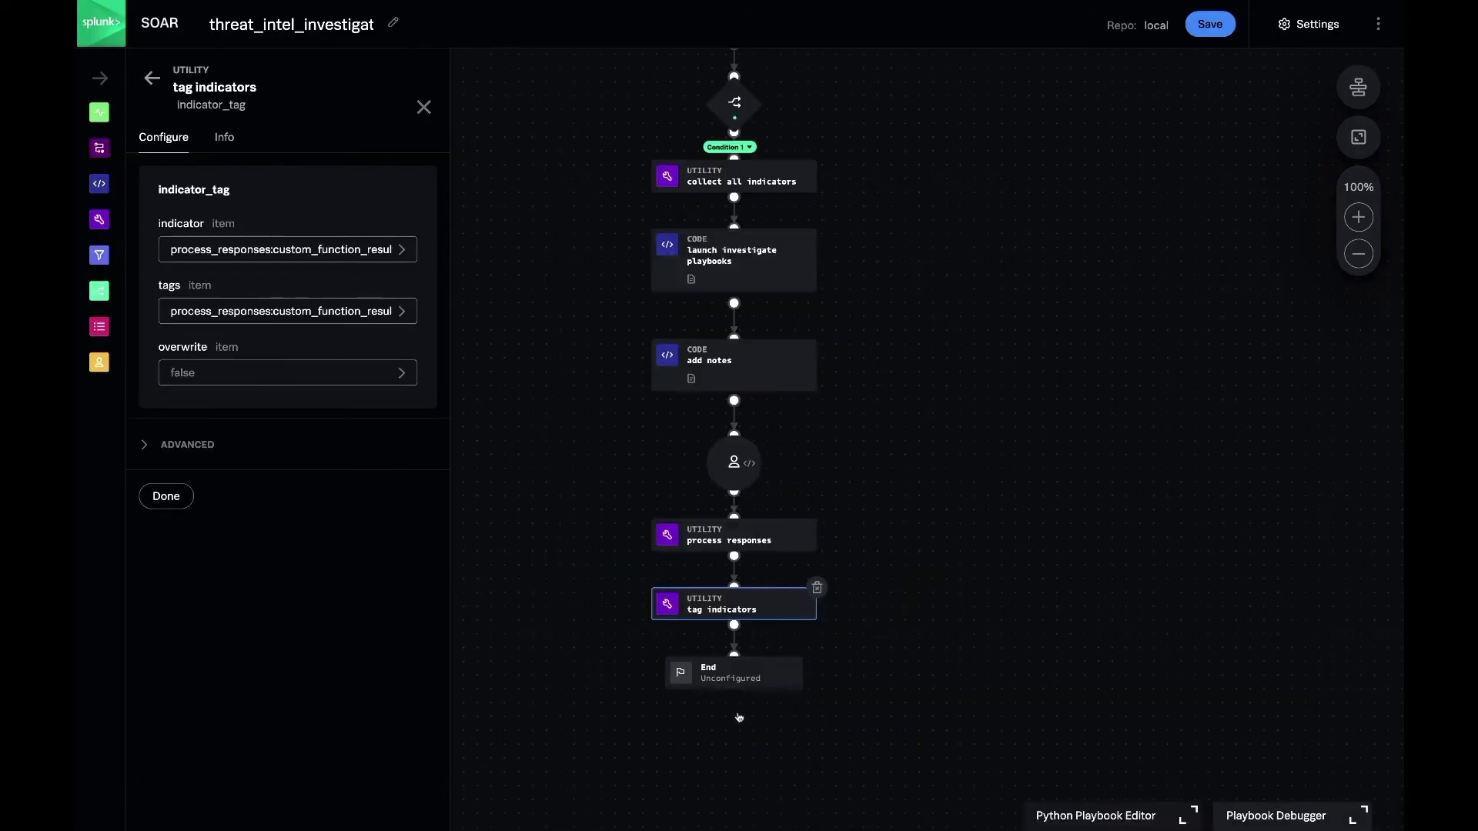
Return to the threat_intel_investigate playbook and check the tags that its "list investigate playbooks" block uses to select playbooks
{"action": "left_click", "coordinate": [954, 470]}
{"action": "scroll", "coordinate": [954, 470], "scroll_direction": "up", "scroll_amount": 2}
{"action": "scroll", "coordinate": [955, 470], "scroll_direction": "up", "scroll_amount": 2}
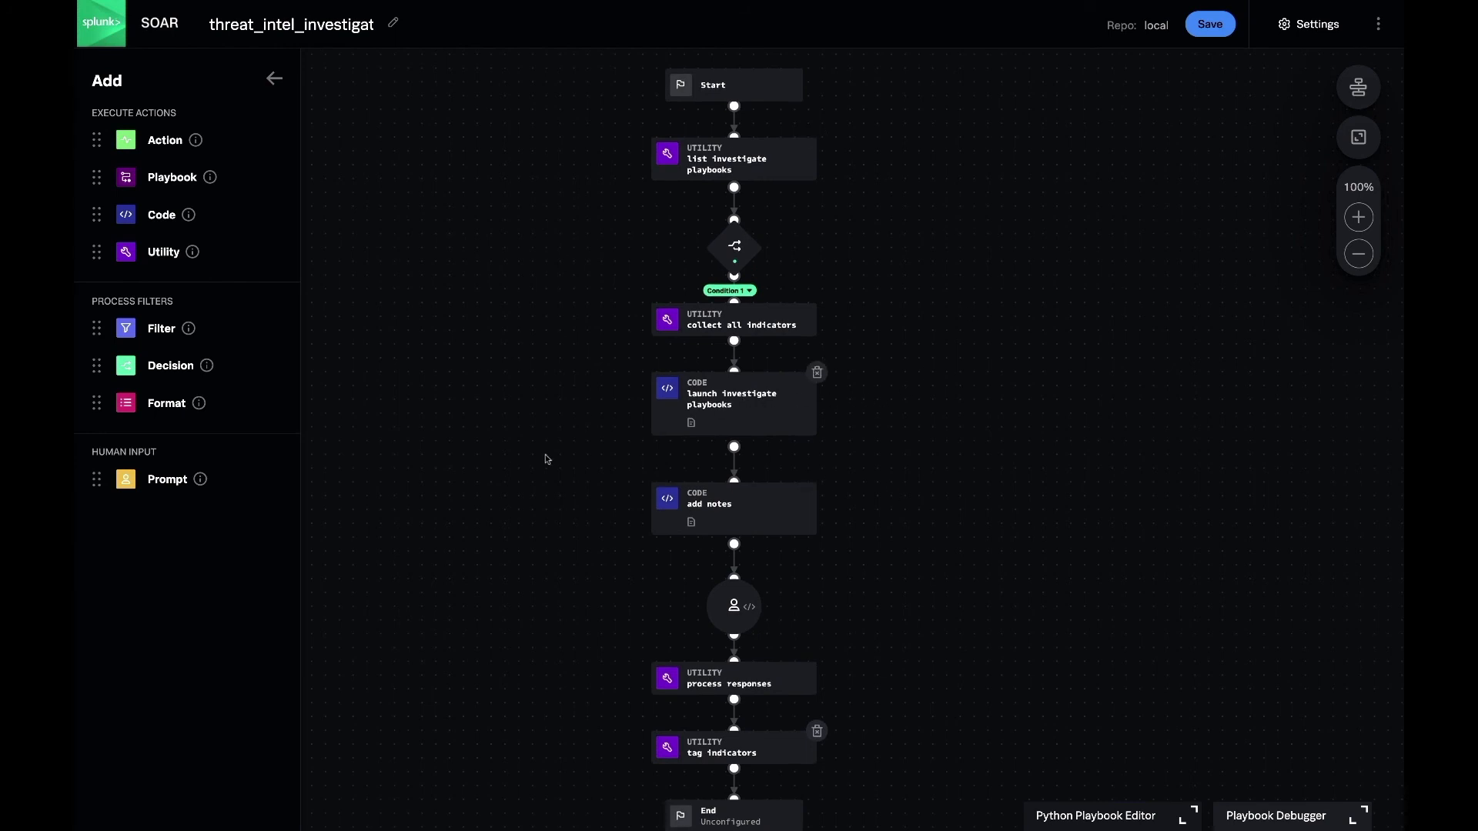
{"action": "scroll", "coordinate": [479, 496], "scroll_direction": "down", "scroll_amount": 1}
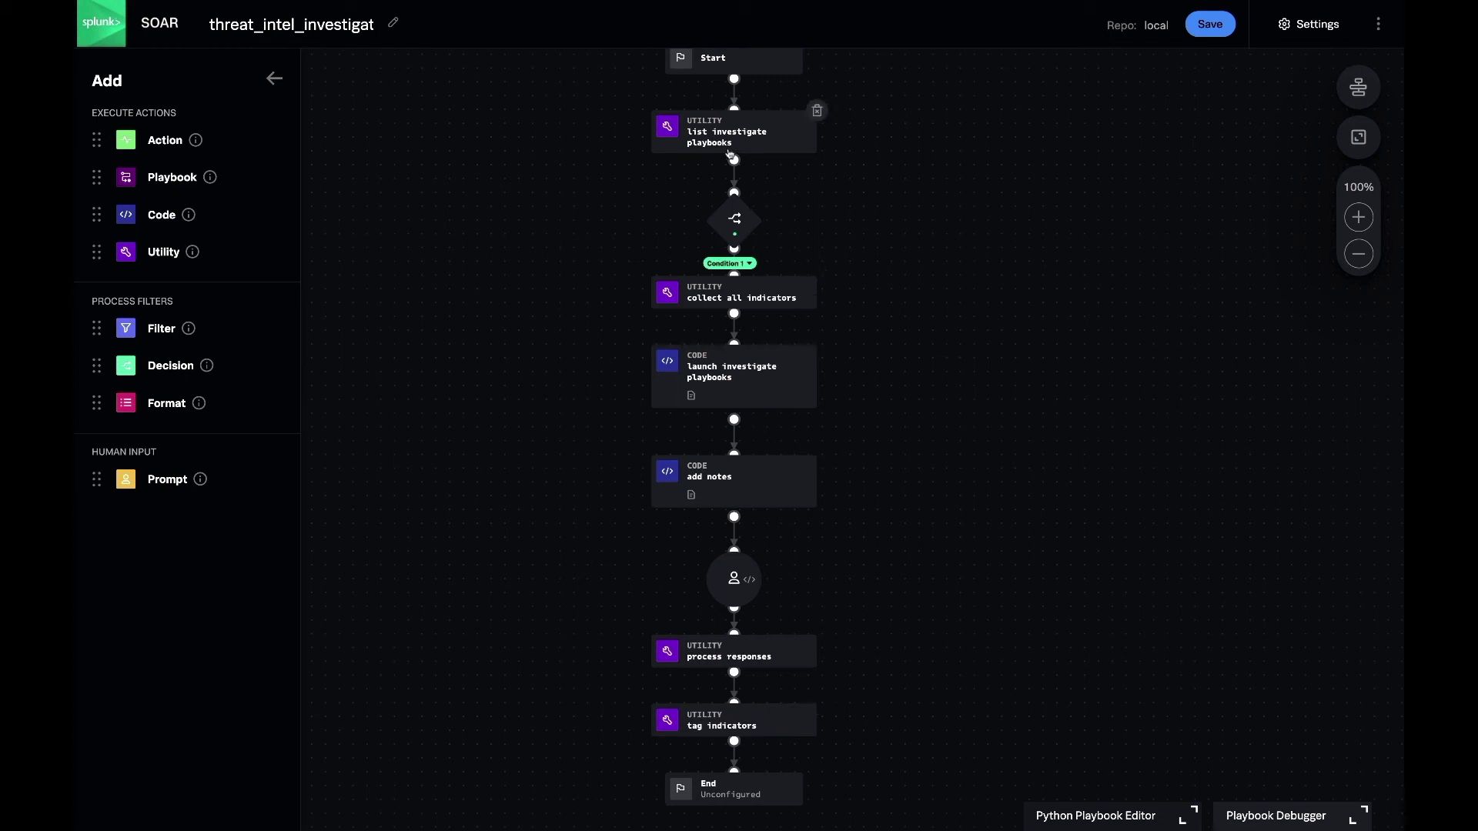
{"action": "left_click", "coordinate": [708, 131]}
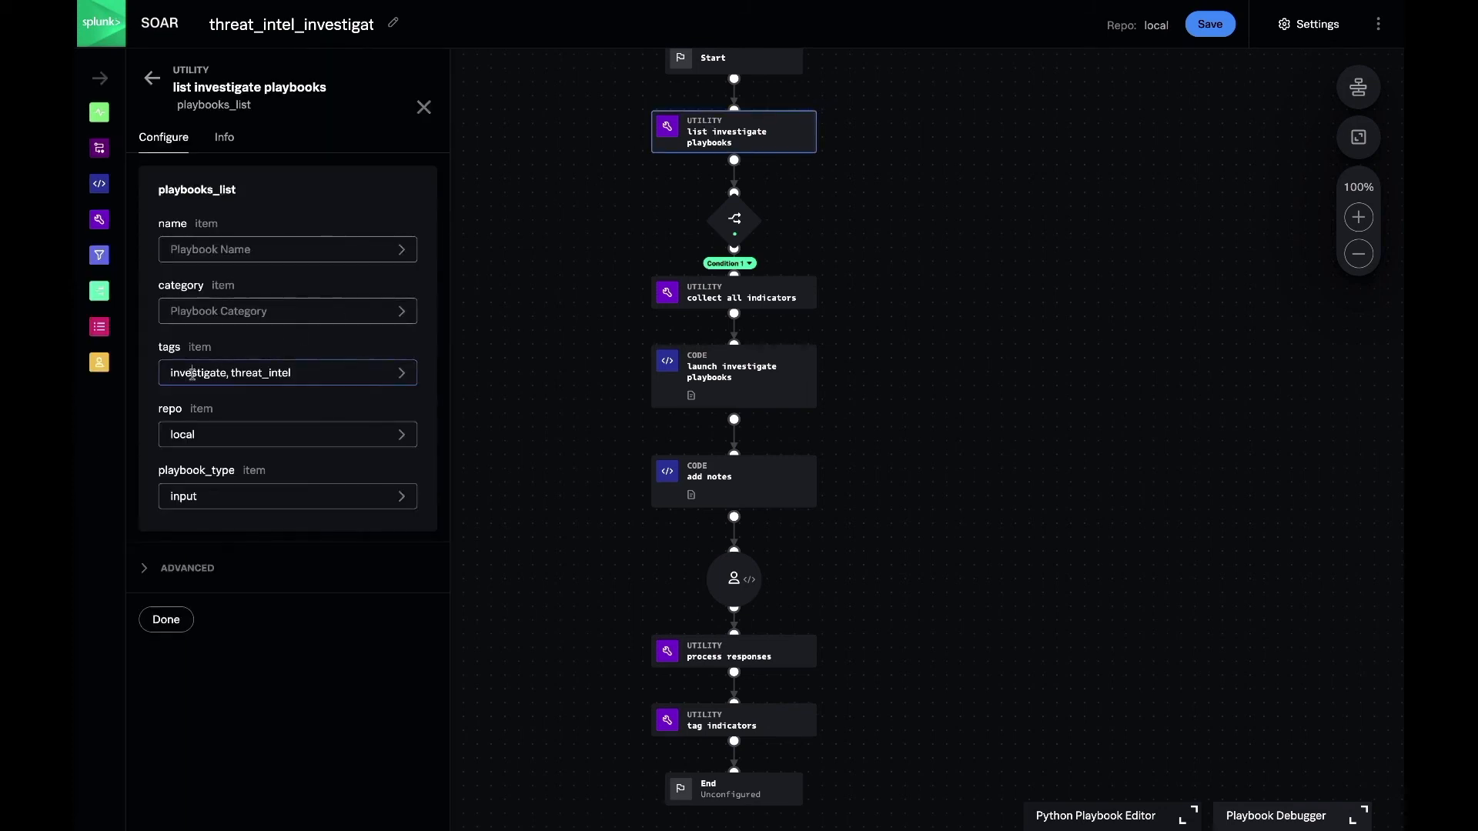
{"action": "left_click", "coordinate": [263, 372]}
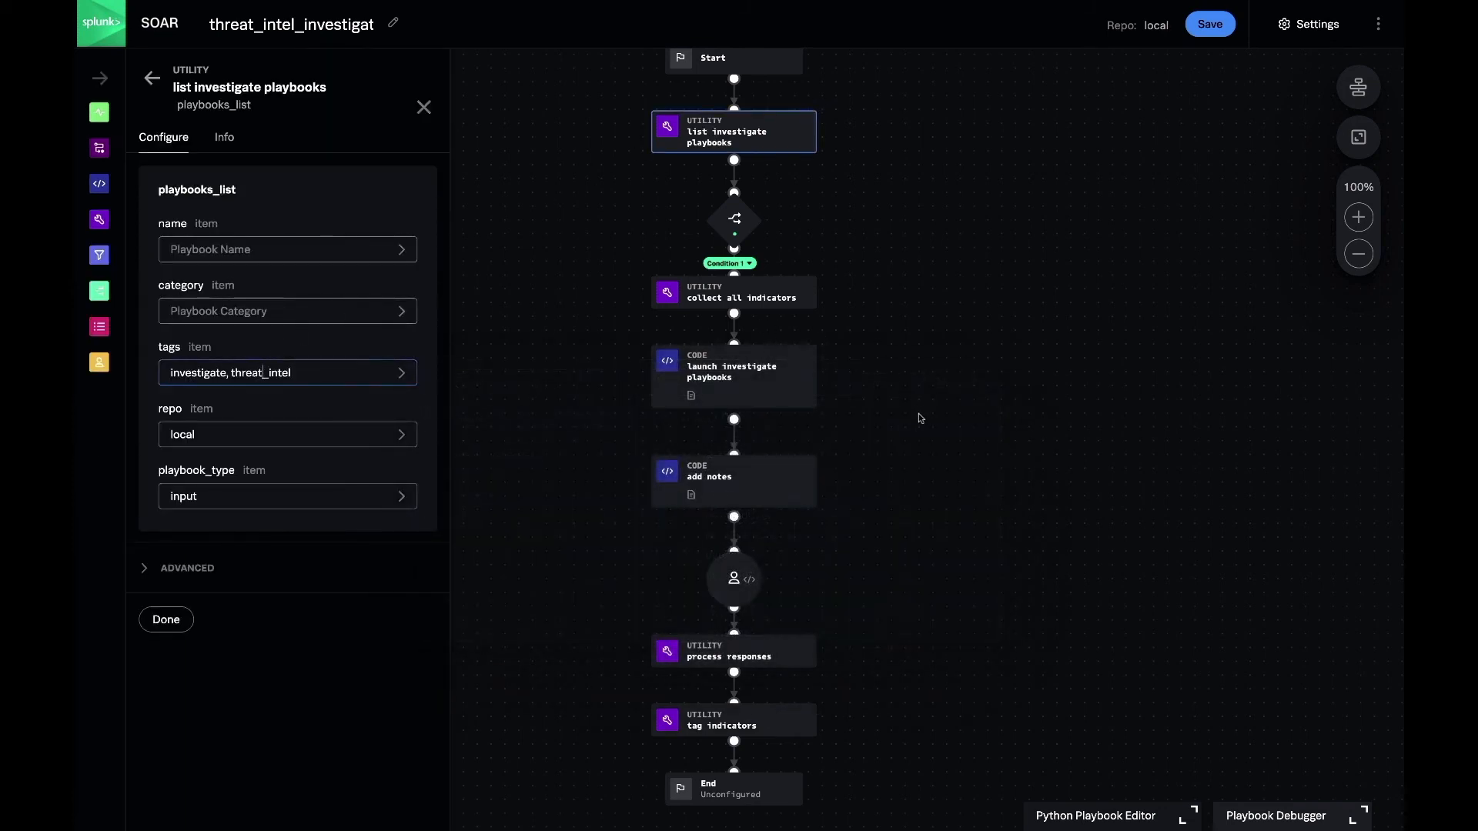